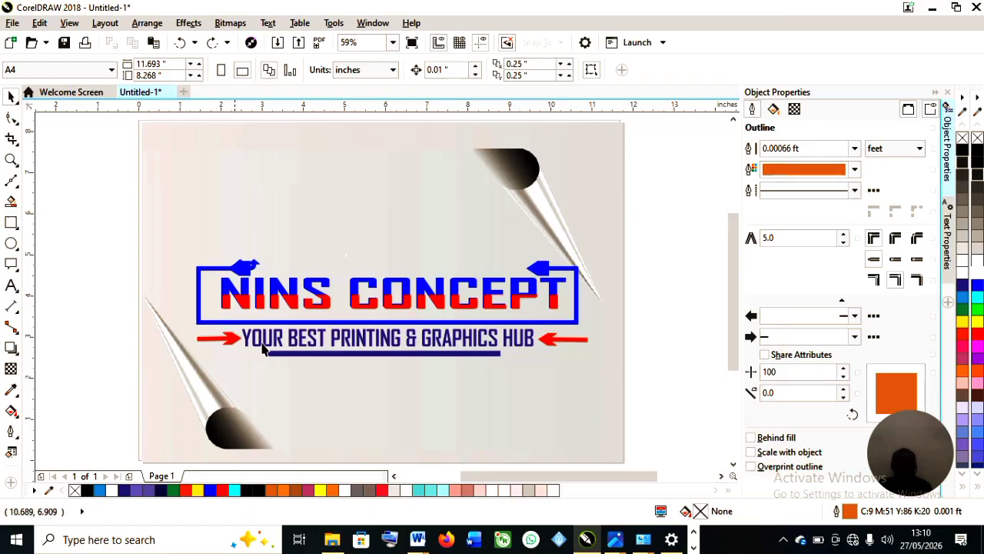
Move the NINS CONCEPT design group off the page to its left.
scroll(284, 342, "up", 2)
scroll(298, 337, "down", 2)
scroll(300, 337, "down", 3)
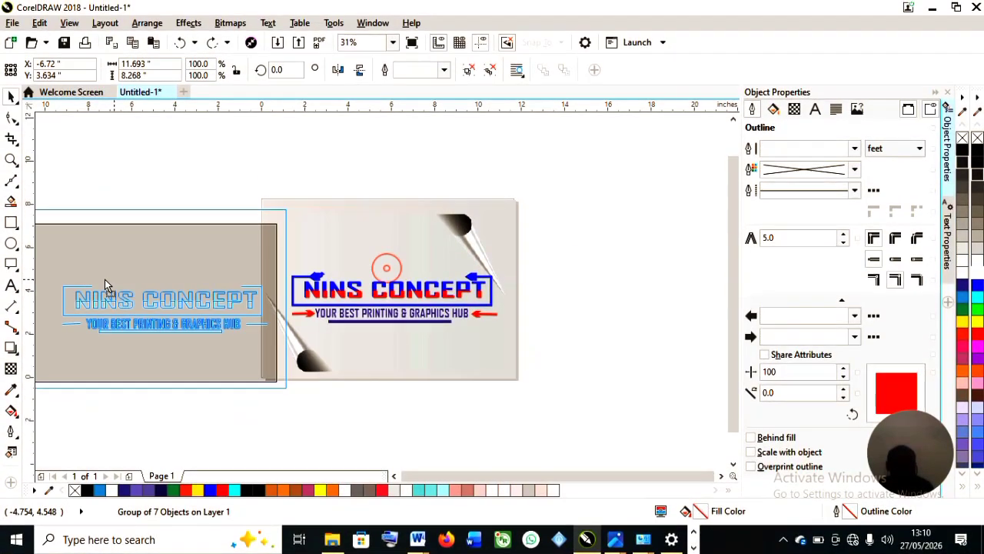
left_click_drag(103, 285, 87, 266)
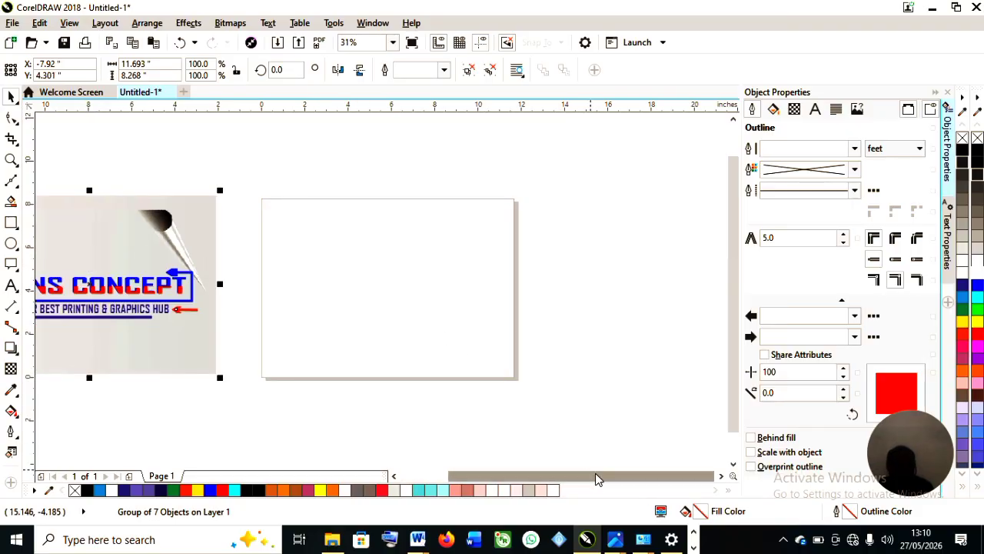
Create a rectangle matching the page size on the empty page.
left_click_drag(596, 475, 555, 475)
left_click(271, 399)
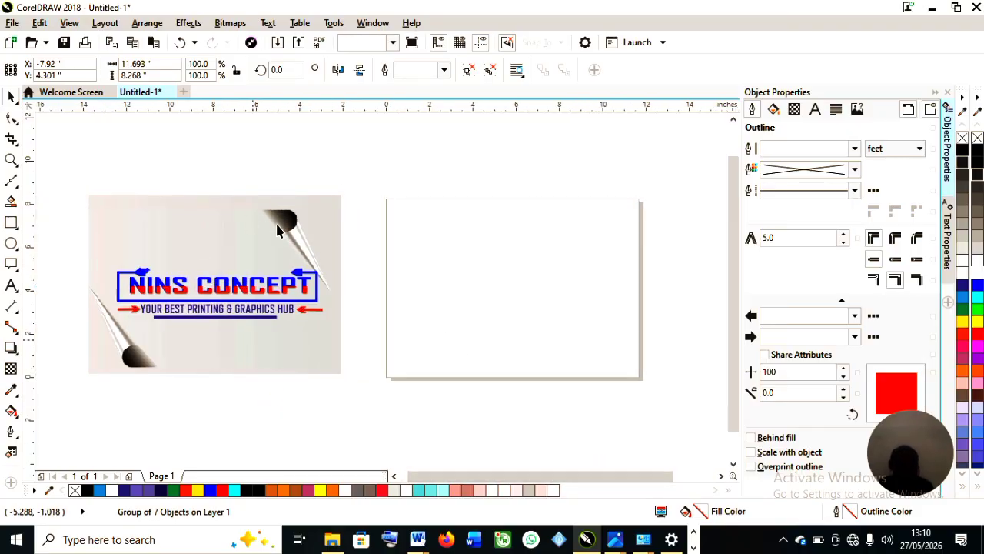
left_click(331, 215)
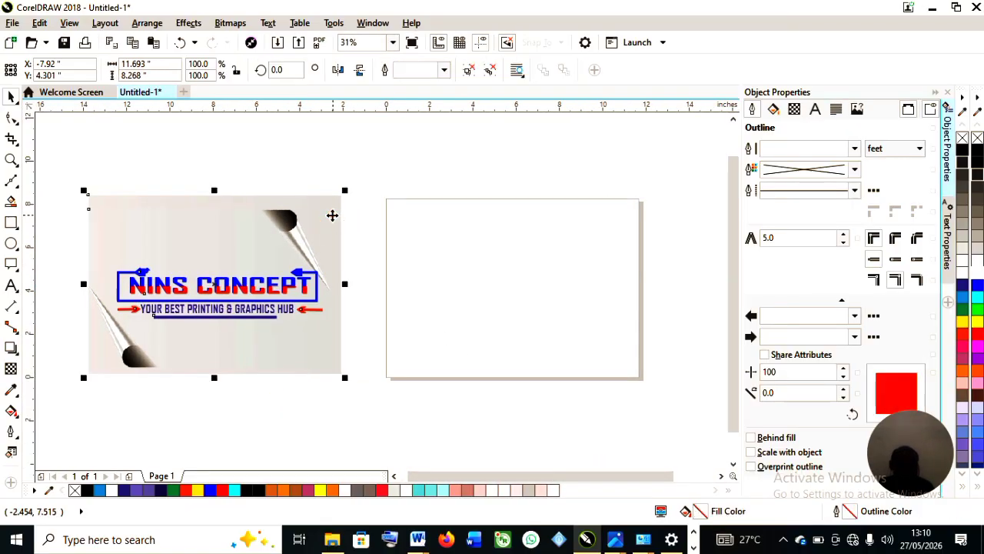
left_click(294, 237)
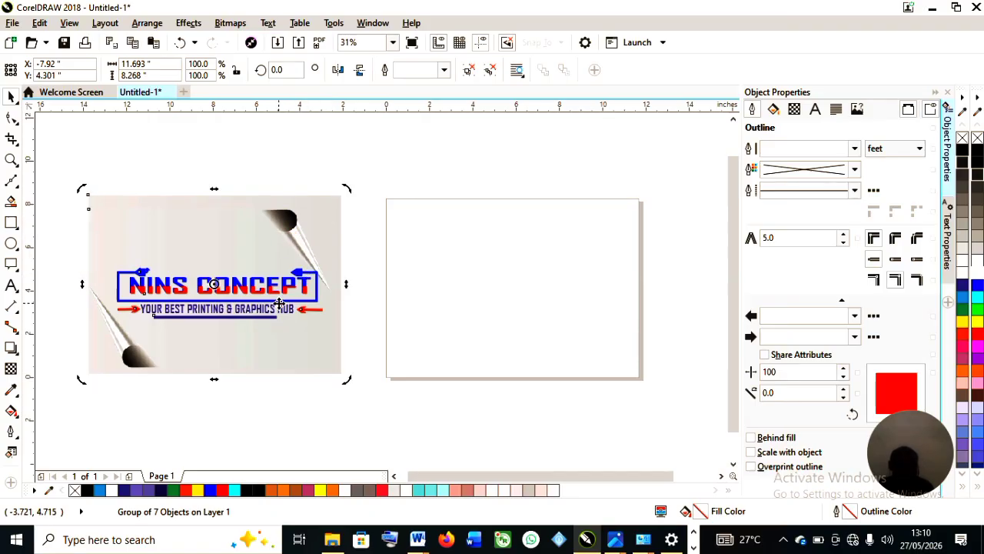
left_click(323, 210)
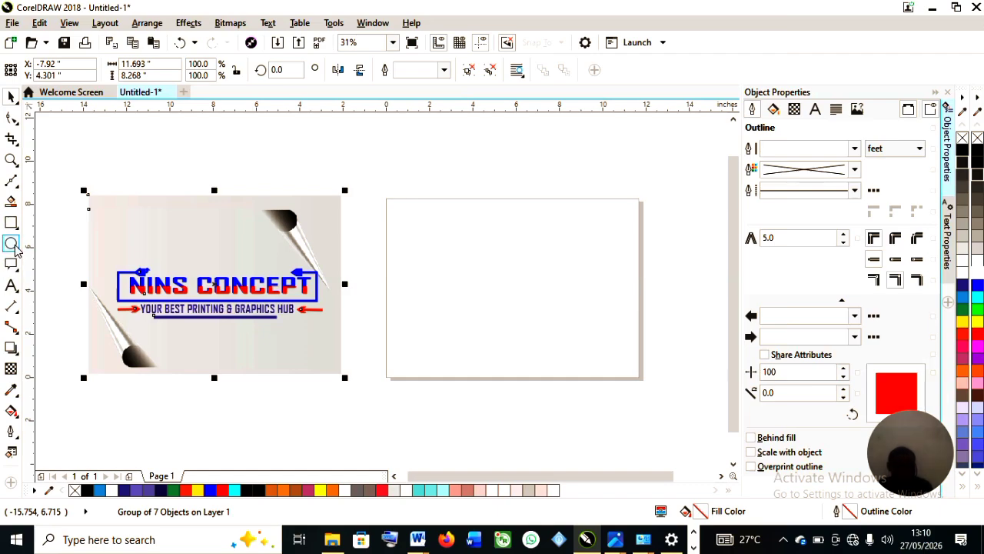
key("Tab")
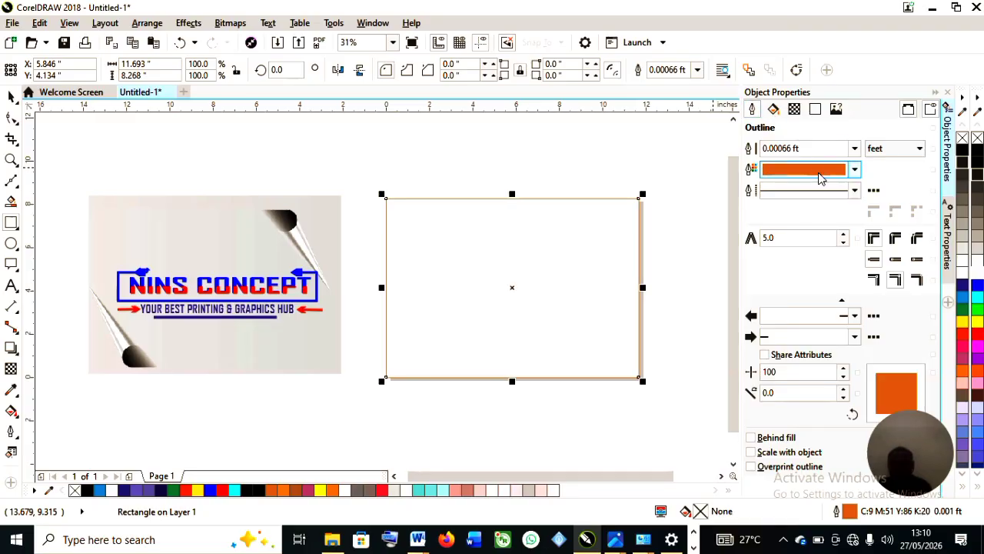
Remove the rectangle's outline and give it a uniform fill sampled from the design's light grey background.
right_click(963, 140)
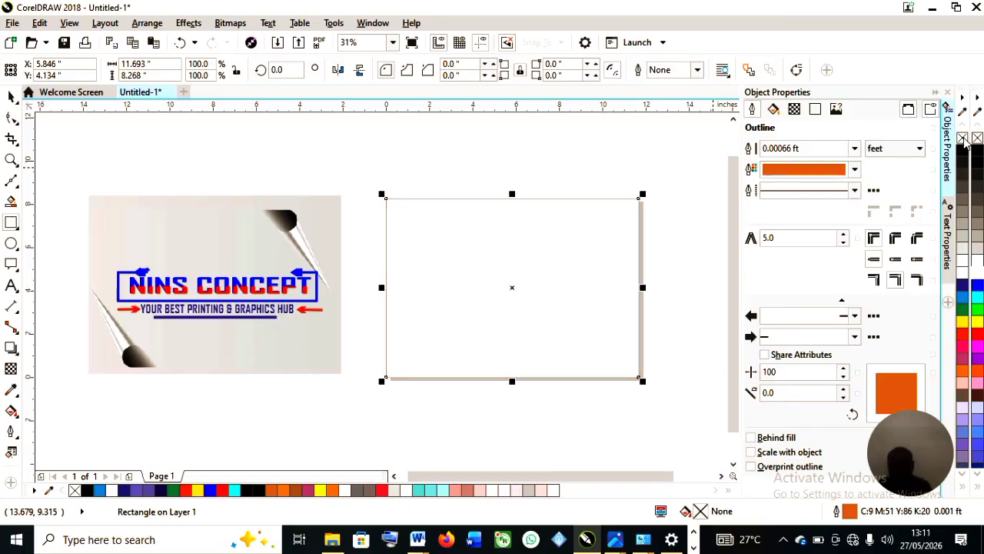
left_click(773, 112)
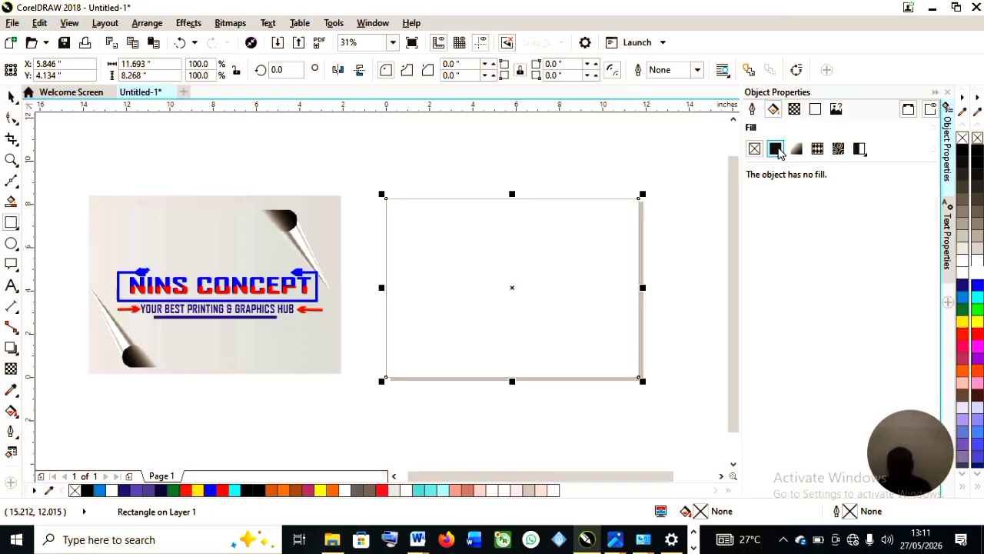
left_click(777, 151)
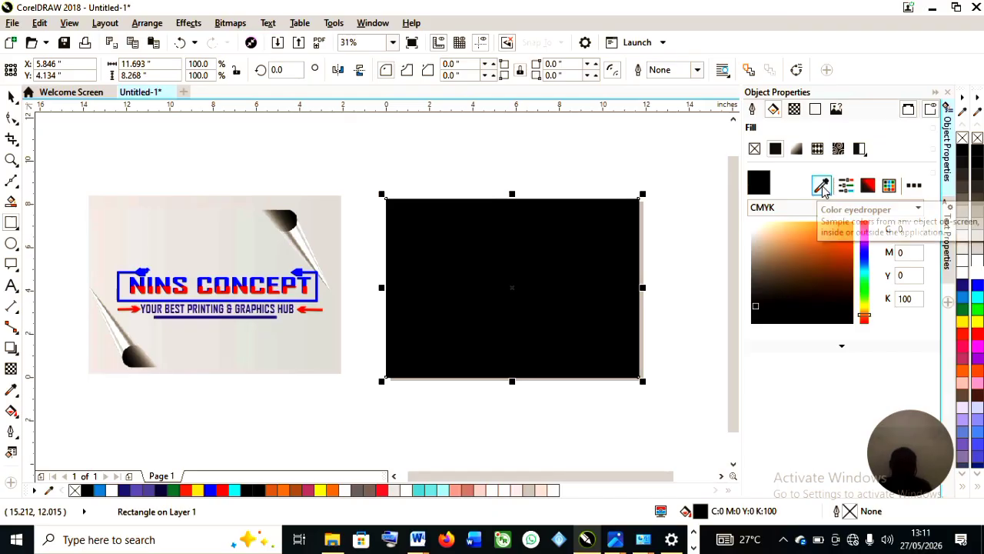
left_click(822, 187)
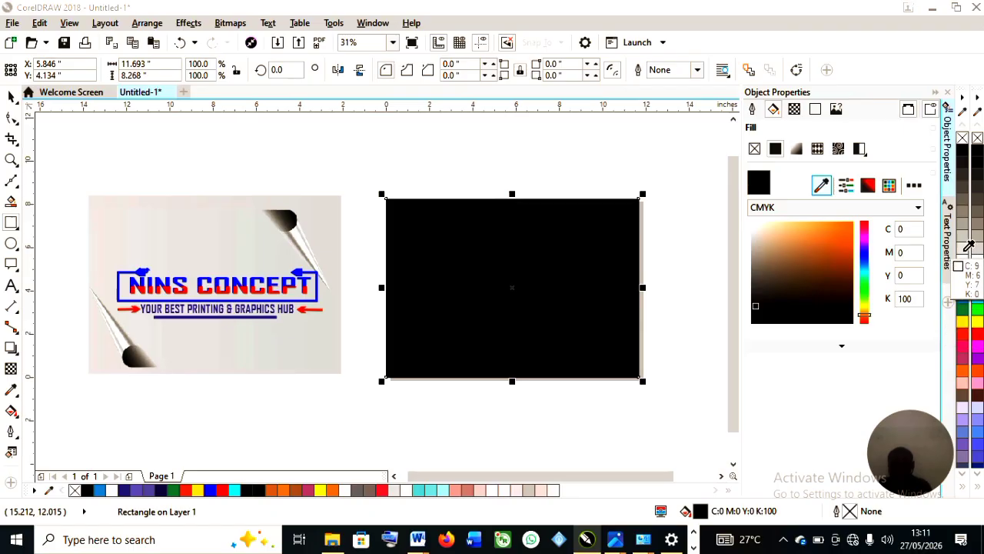
left_click(317, 223)
scroll(481, 289, "up", 2)
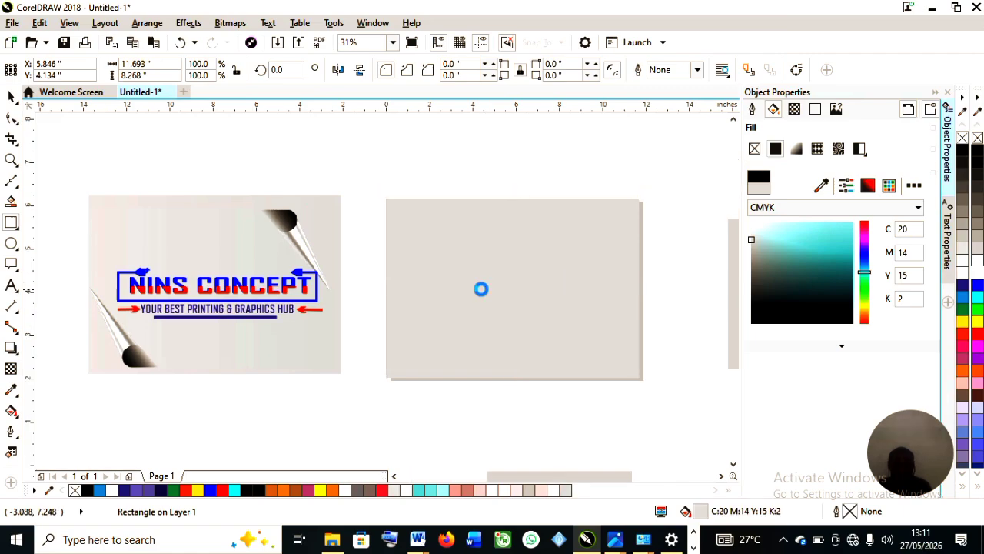
scroll(482, 289, "down", 2)
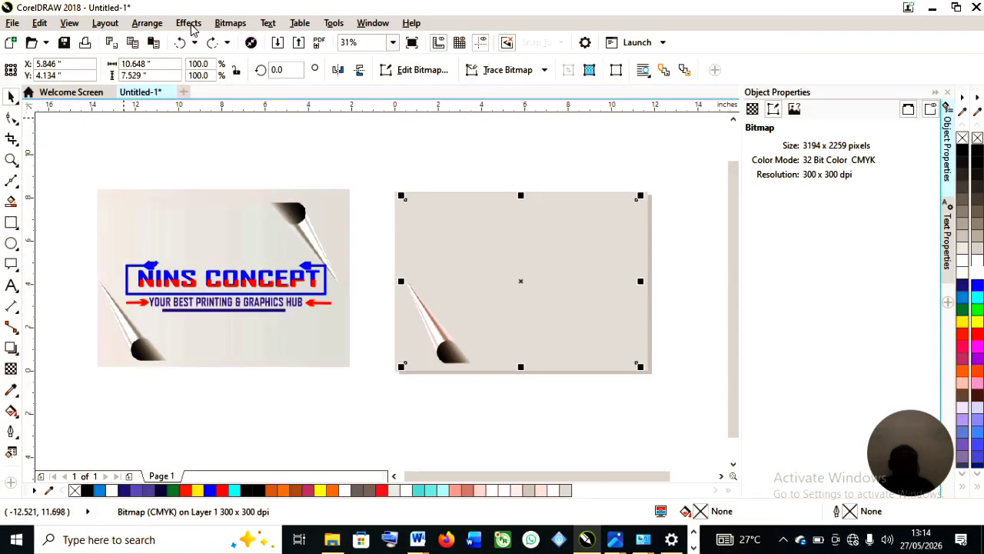
Apply a vertical, transparent Page Curl 3D effect to the background bitmap at width 29% and height 52%.
left_click(194, 23)
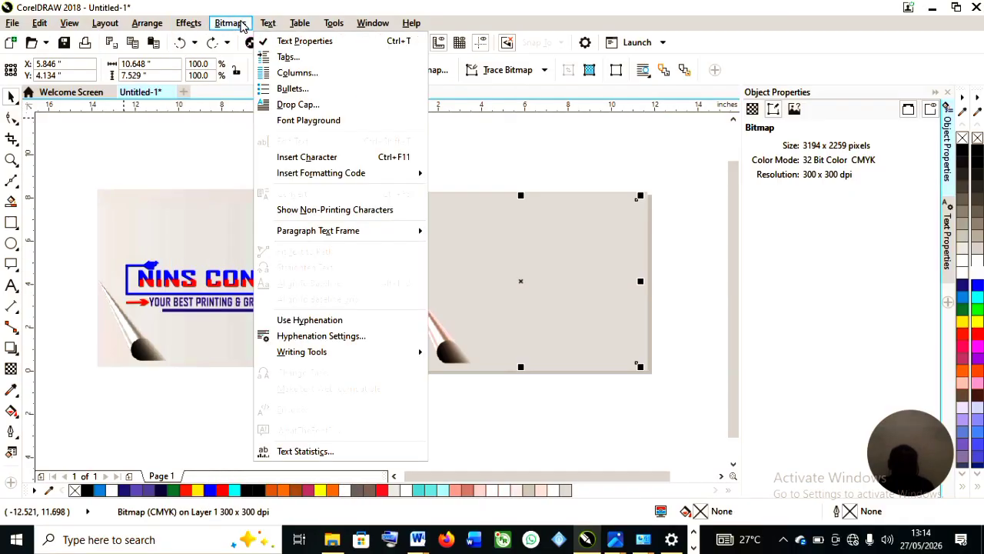
mouse_move(240, 25)
mouse_move(294, 313)
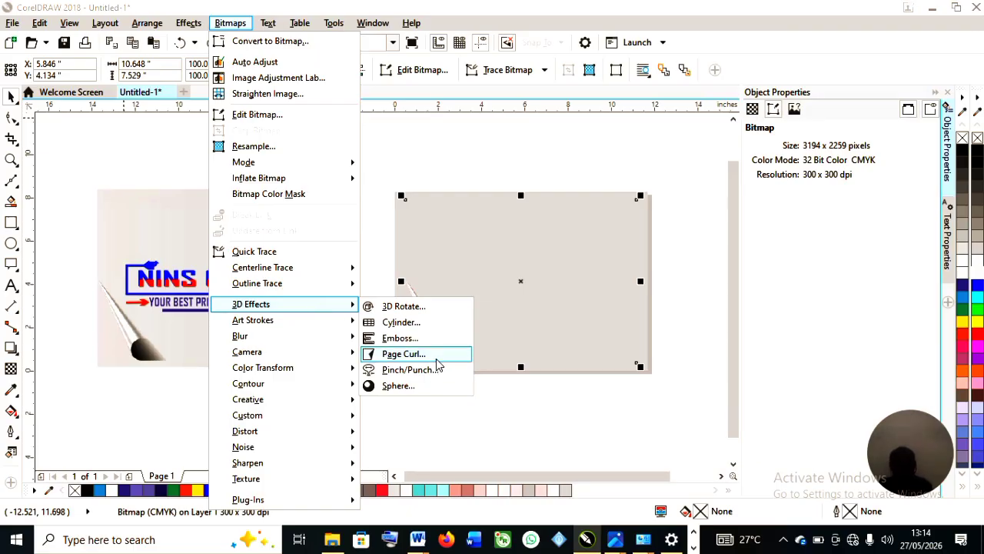
left_click(436, 361)
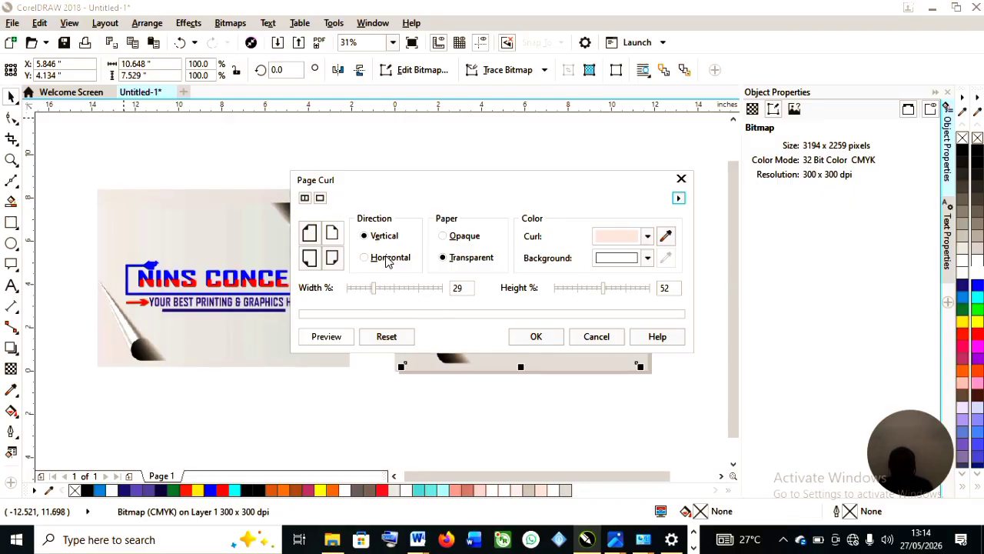
left_click(537, 336)
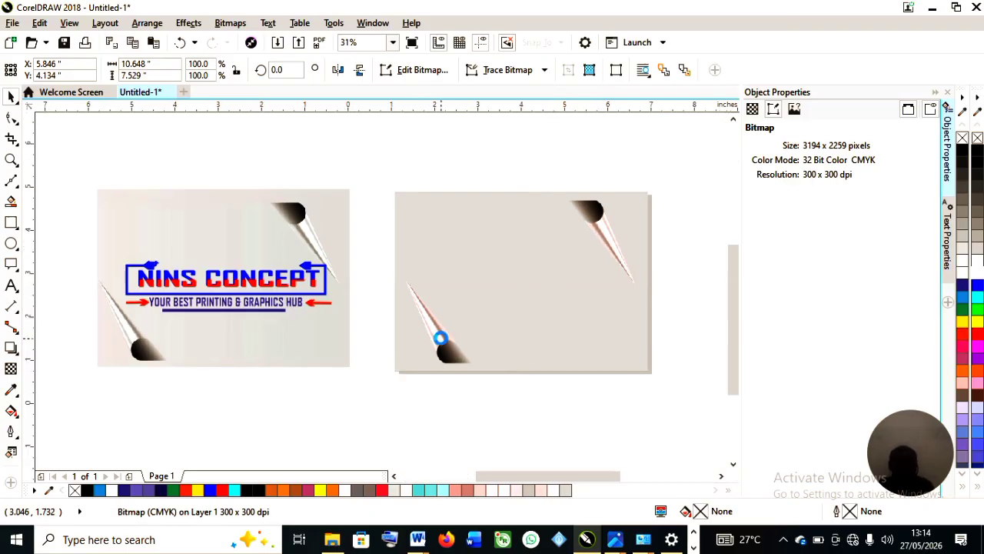
Zoom in to inspect the curled corners on the background bitmap.
scroll(442, 340, "up", 5)
scroll(405, 292, "down", 3)
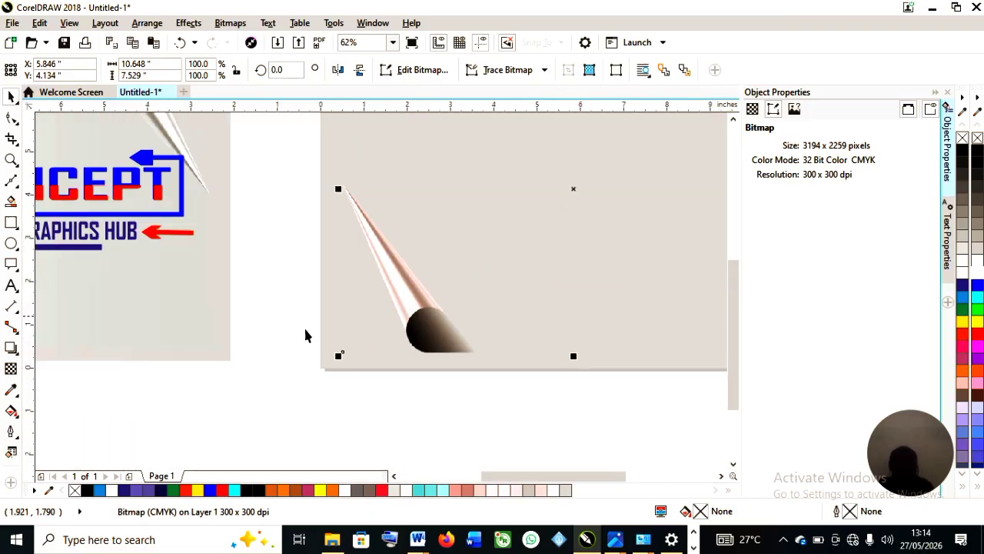
scroll(109, 264, "down", 2)
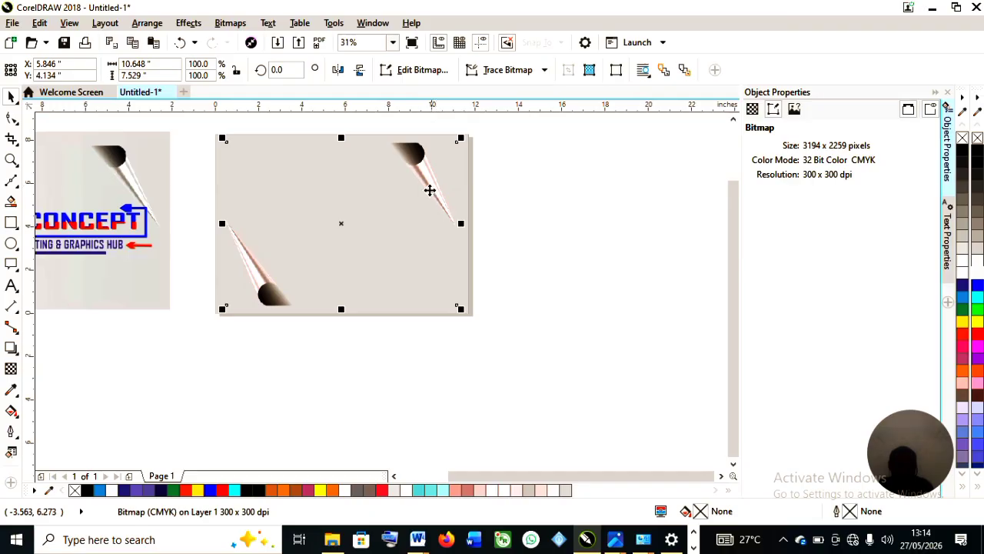
scroll(430, 190, "up", 5)
scroll(446, 192, "down", 3)
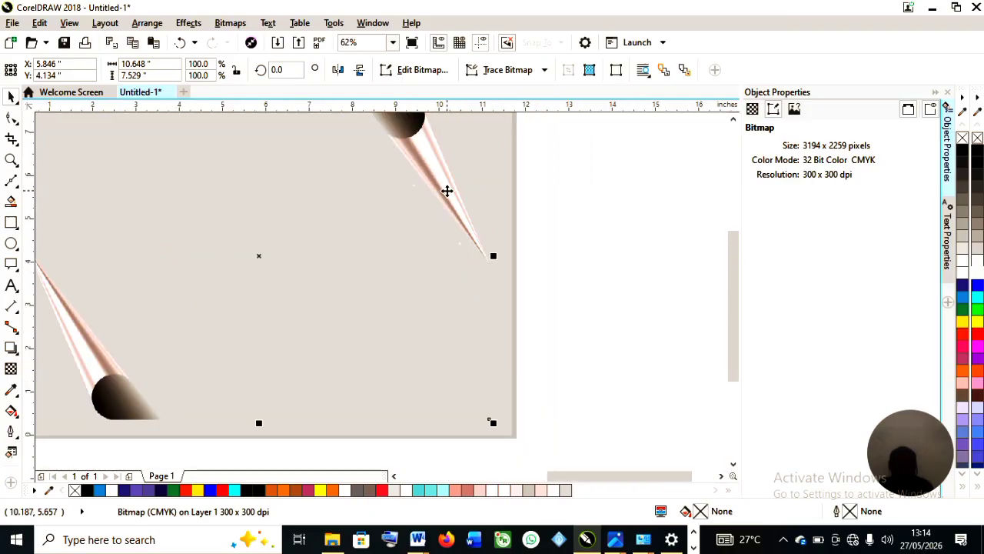
scroll(447, 191, "down", 2)
scroll(447, 190, "up", 1)
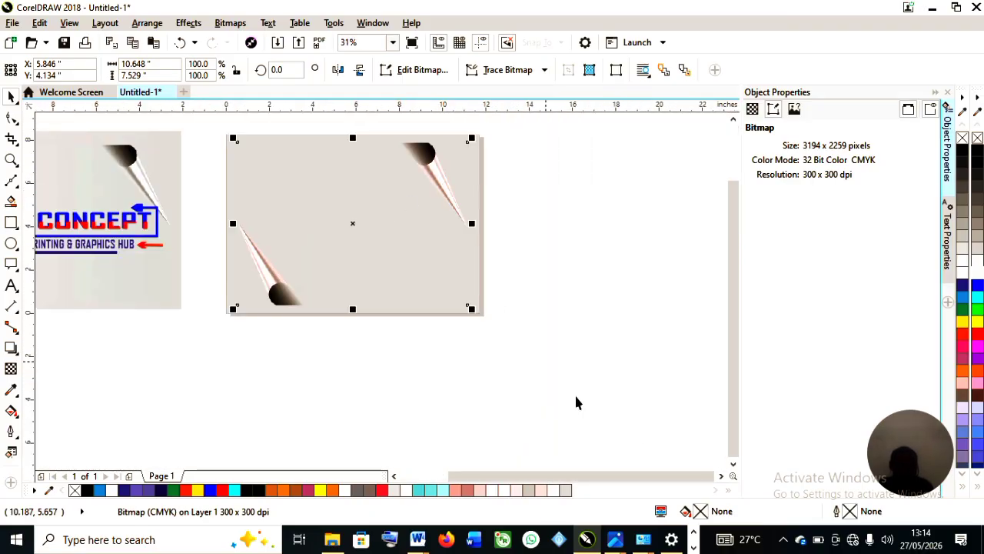
left_click_drag(549, 482, 536, 478)
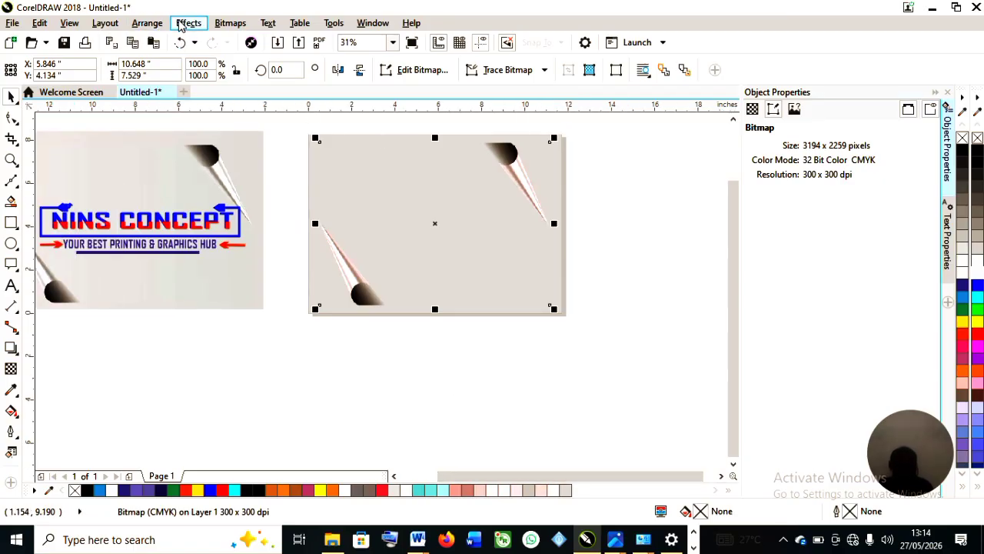
Apply another Page Curl from the bottom-left corner with the curl colour sampled from the original design.
left_click(187, 25)
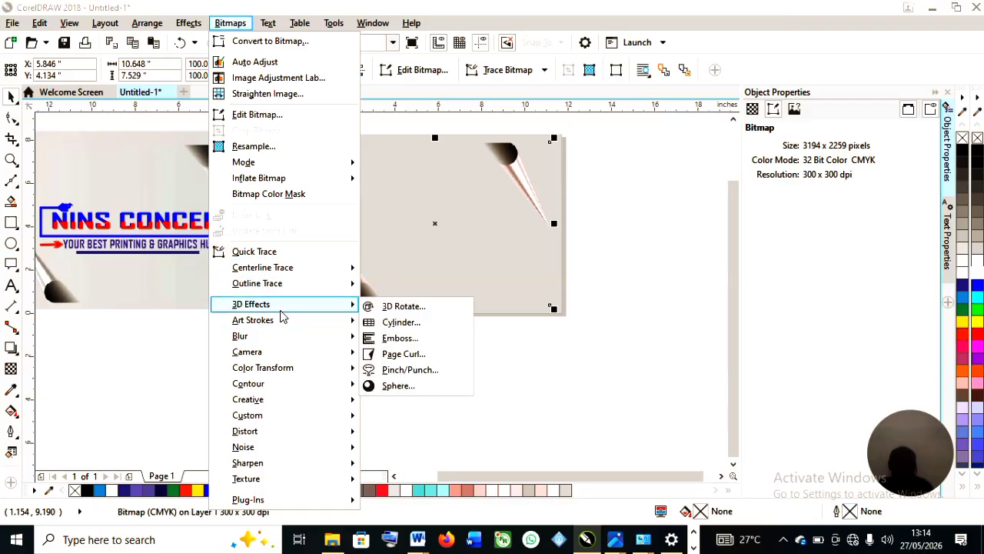
left_click(425, 354)
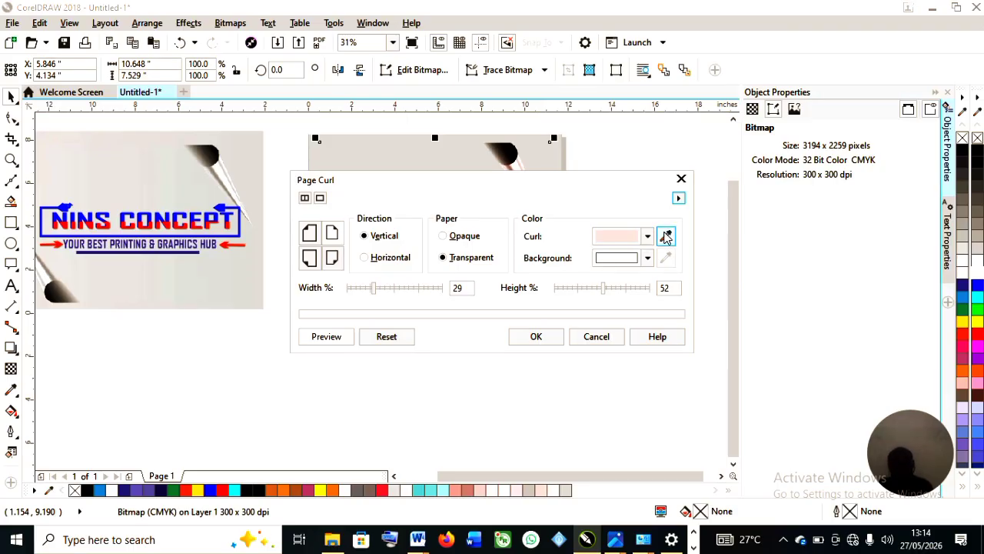
left_click(666, 236)
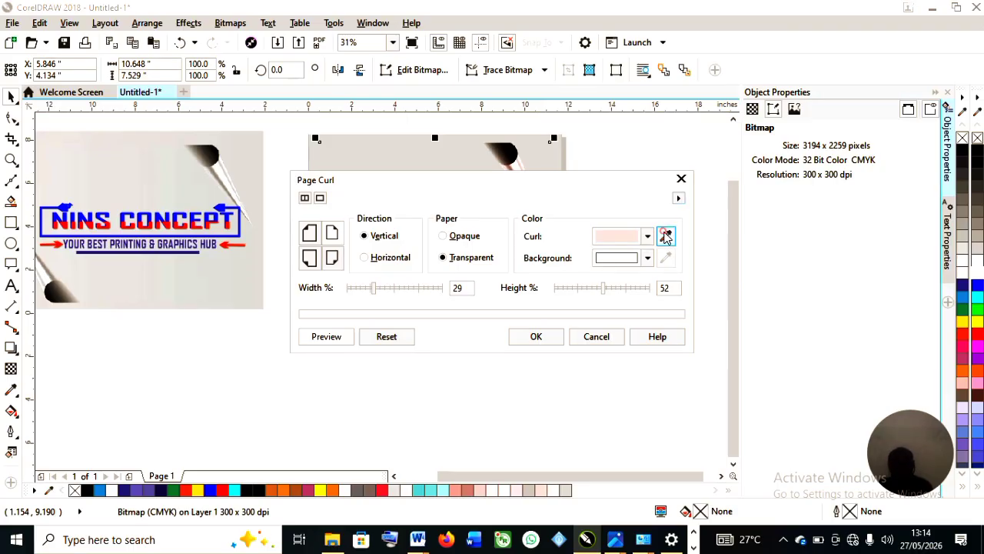
left_click(222, 170)
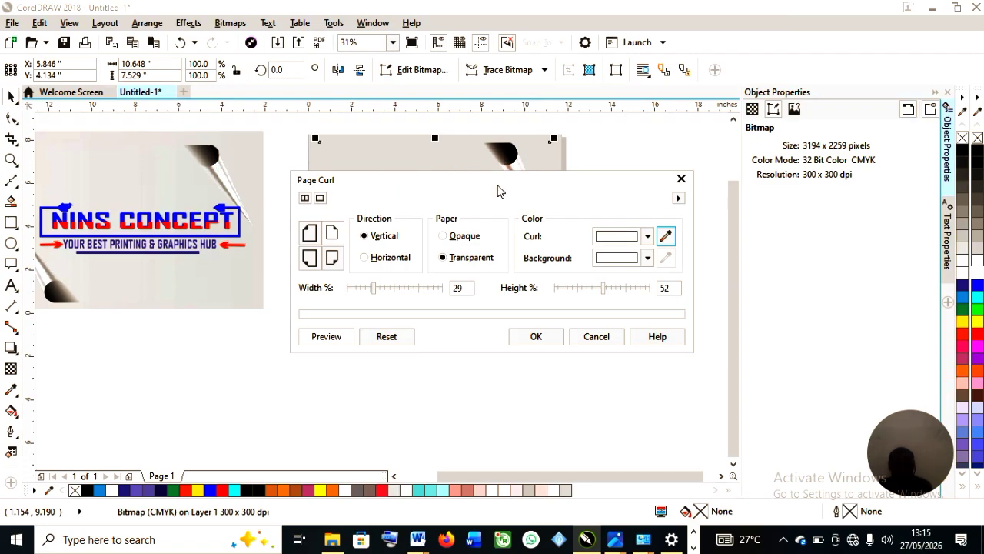
left_click_drag(501, 178, 724, 171)
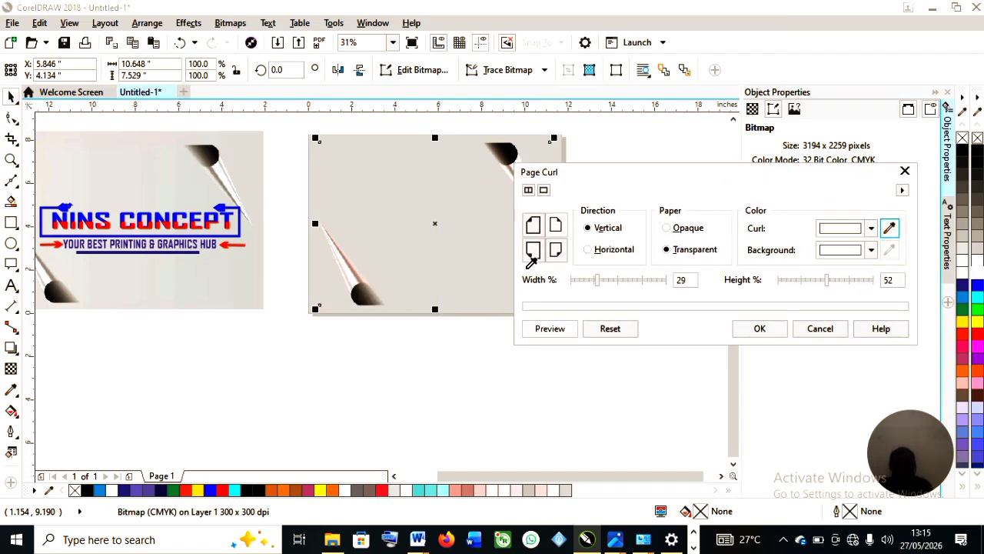
left_click(536, 259)
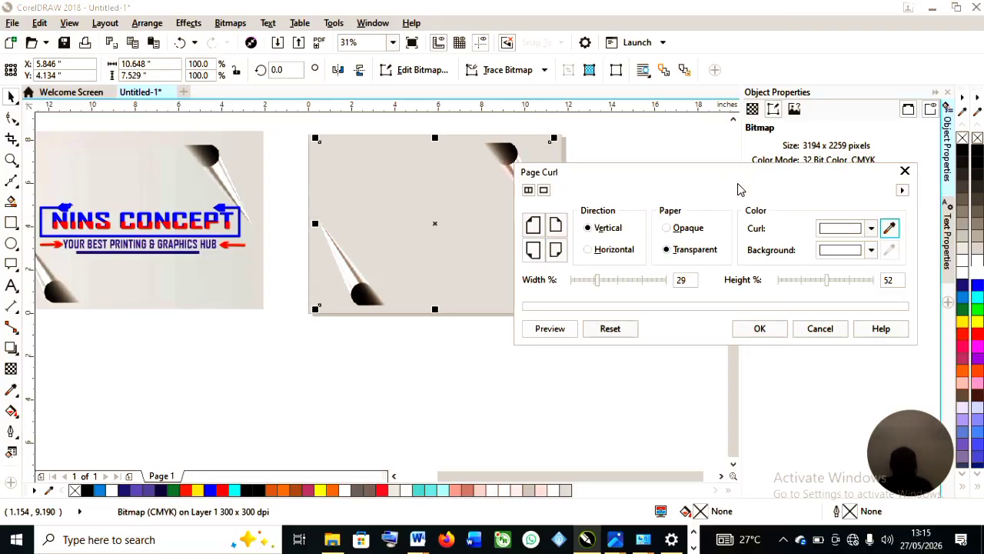
left_click_drag(751, 171, 648, 250)
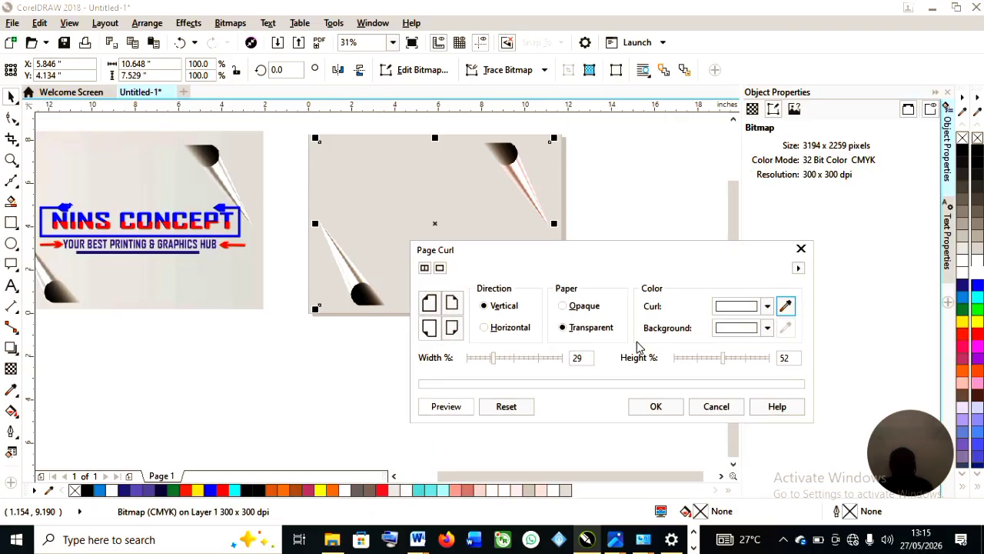
left_click(655, 405)
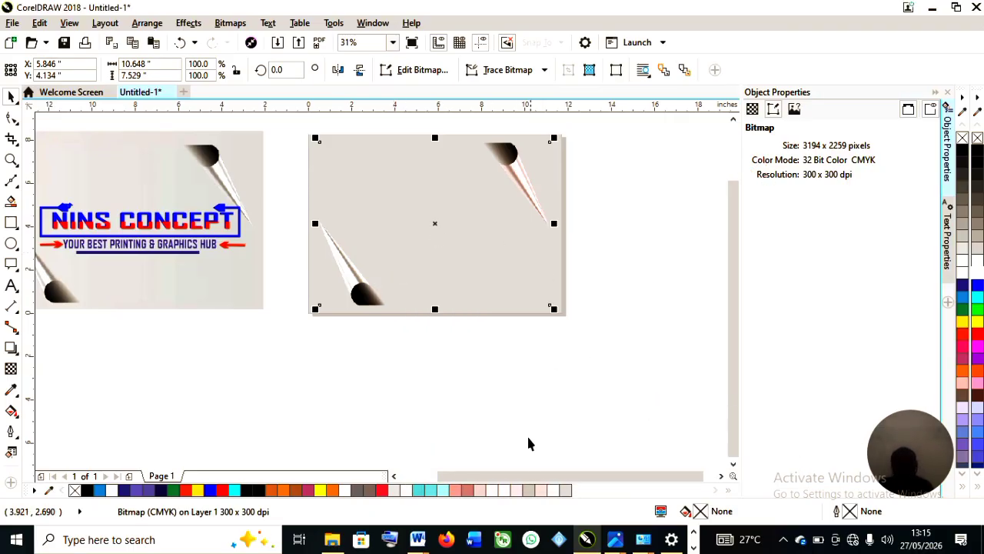
Ungroup the original NINS CONCEPT design.
scroll(451, 236, "up", 4)
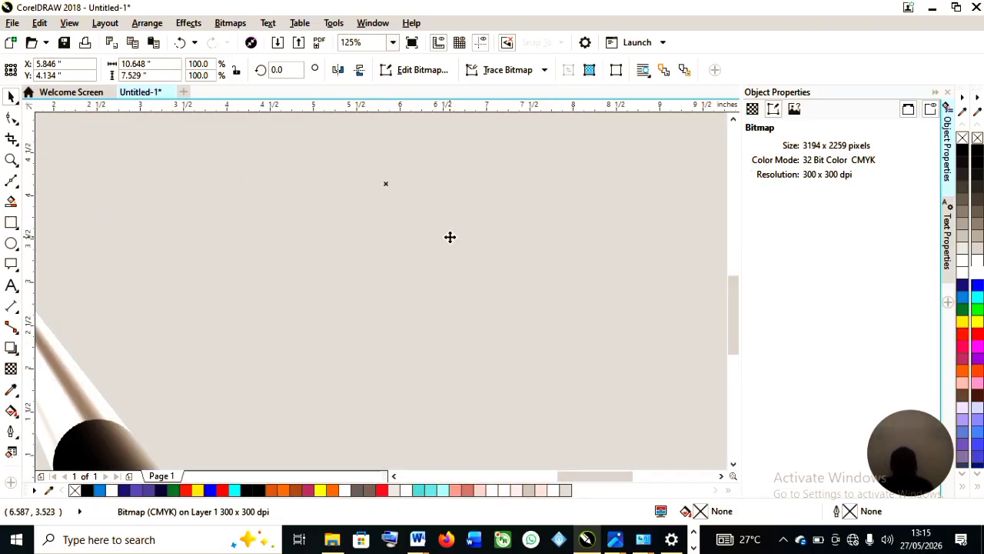
scroll(450, 237, "down", 4)
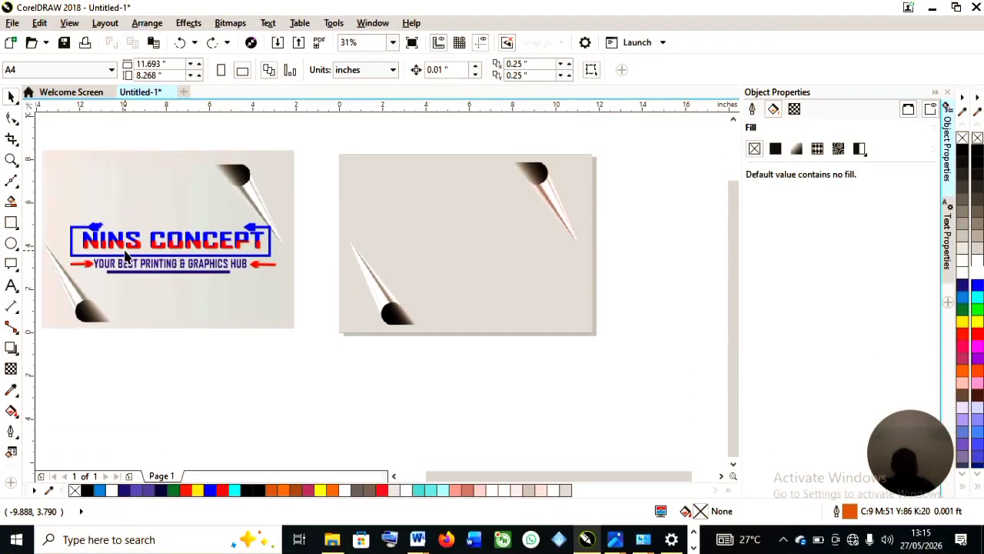
left_click(127, 248)
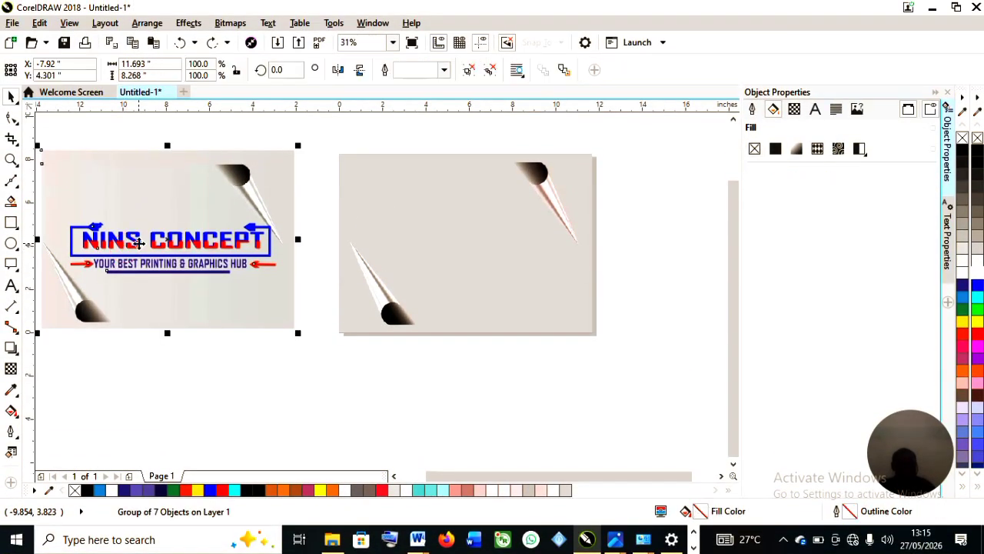
right_click(137, 243)
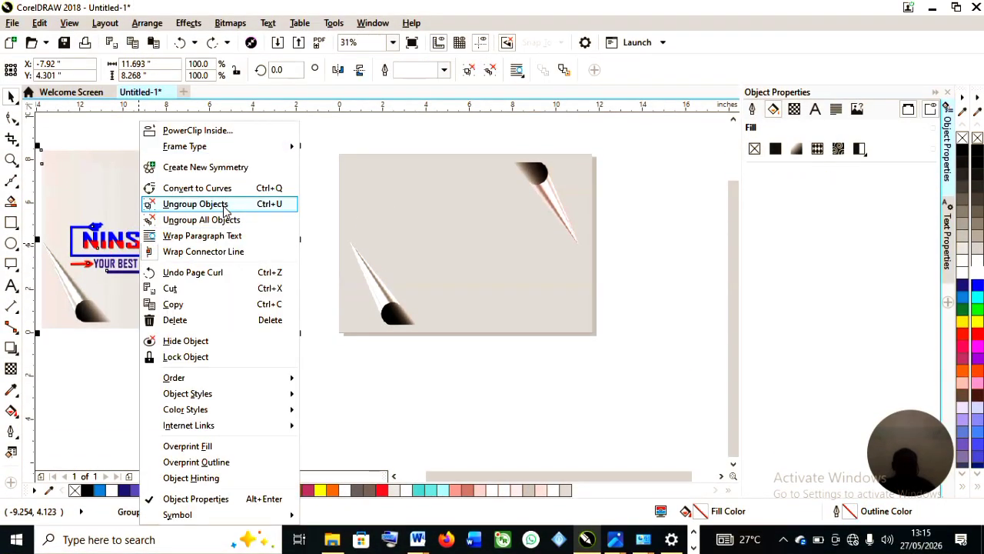
left_click(221, 205)
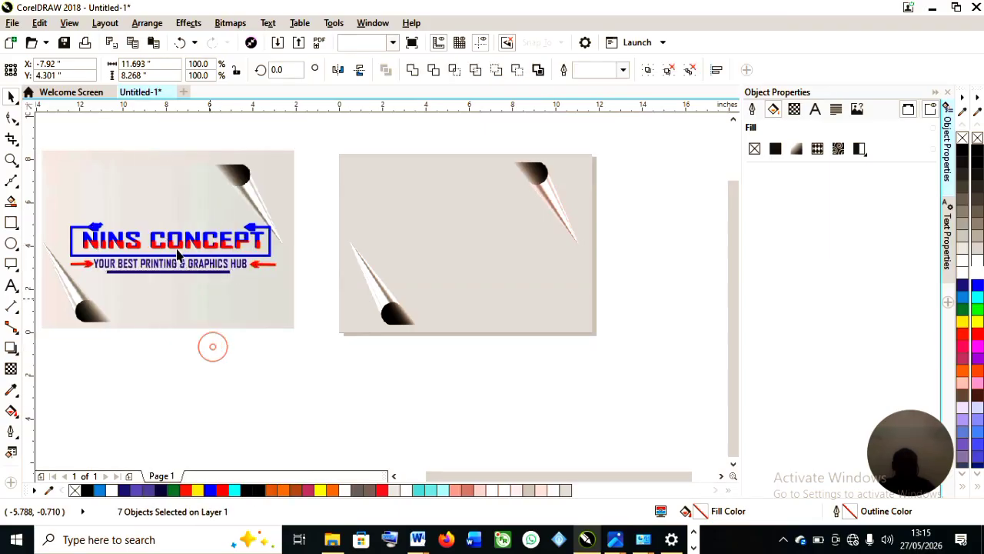
Move the NINS CONCEPT title group below the designs and ungroup it.
left_click(173, 243)
left_click_drag(400, 391, 443, 406)
right_click(459, 406)
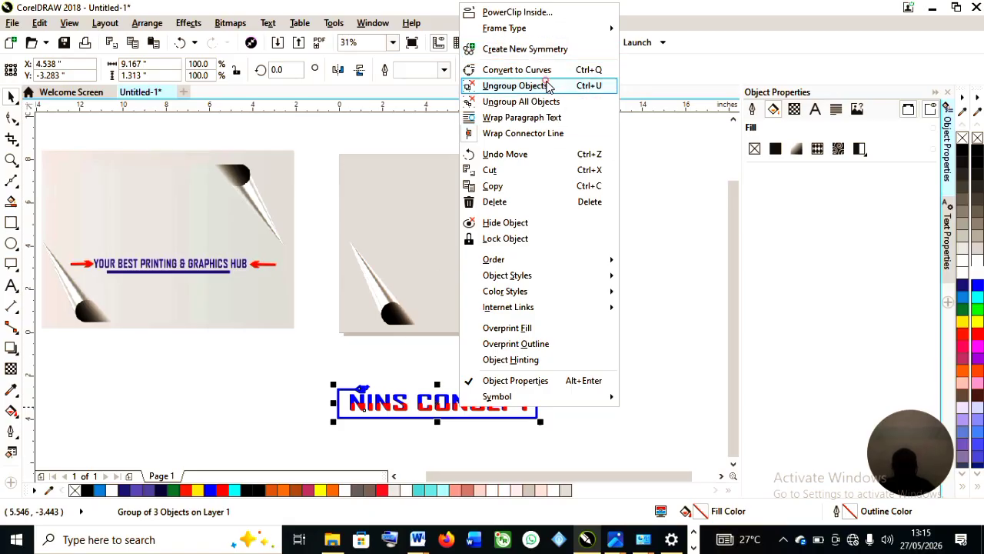
left_click(547, 85)
left_click(554, 380)
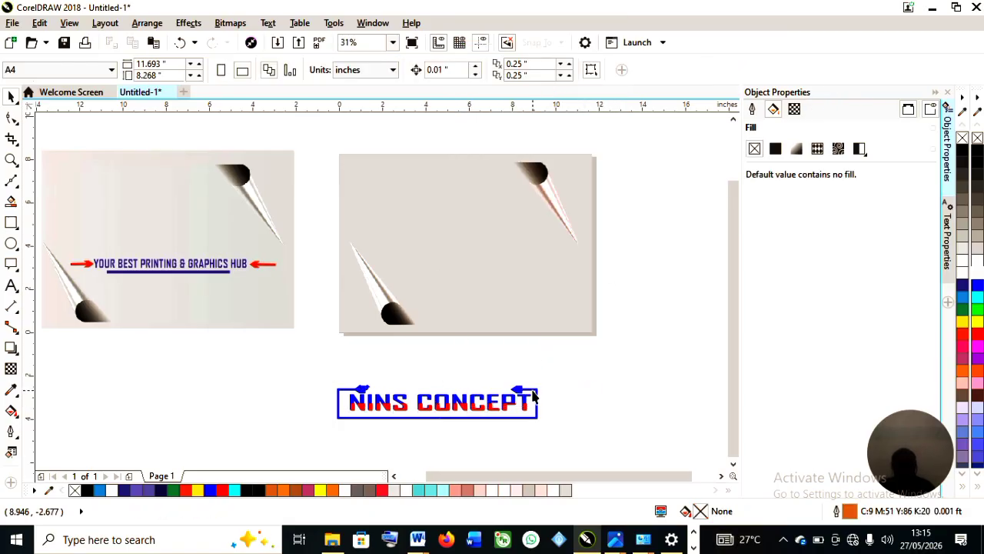
Move the blue frame outline away from the title text toward the second design.
left_click(533, 393)
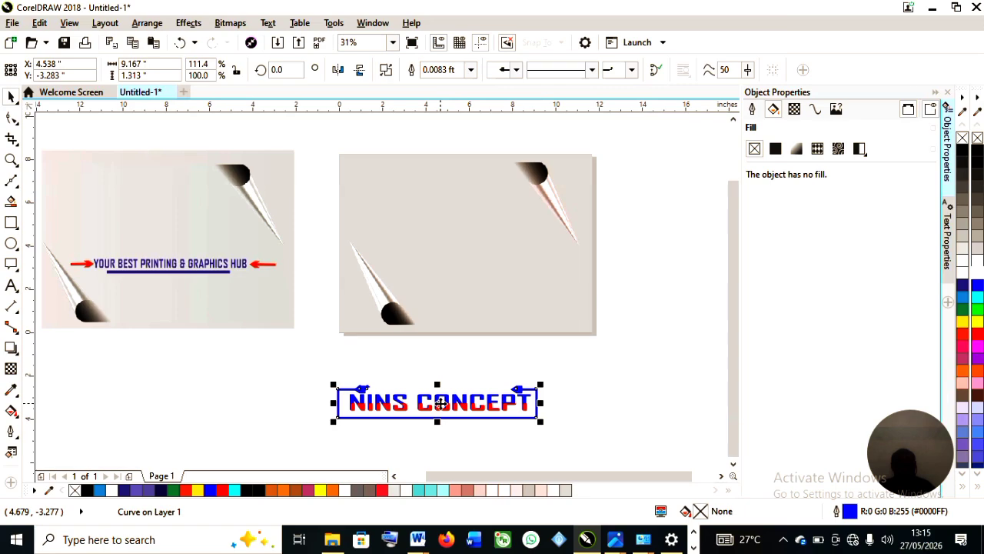
left_click(600, 369)
left_click(481, 407)
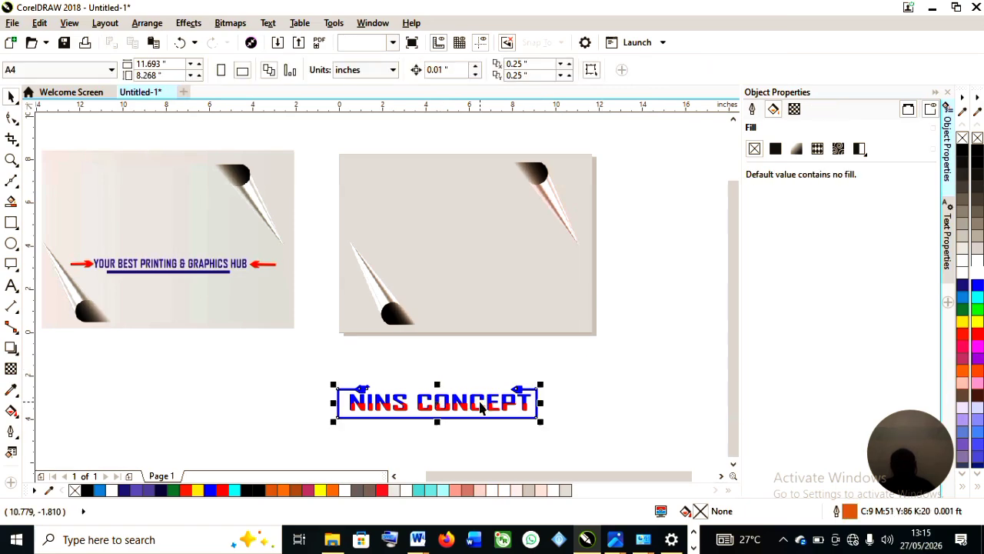
left_click_drag(480, 407, 593, 342)
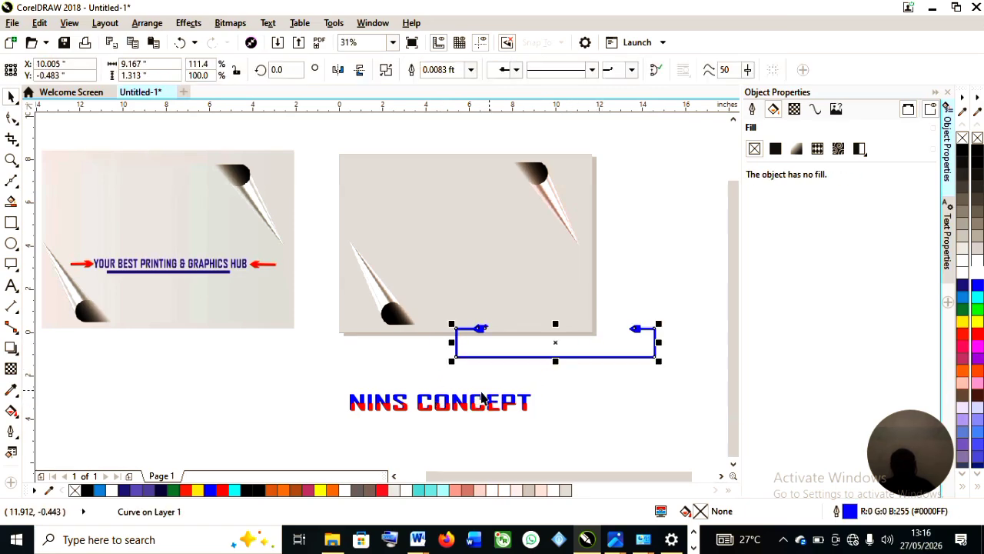
Move the red text layer of the title away to the left.
scroll(392, 408, "up", 2)
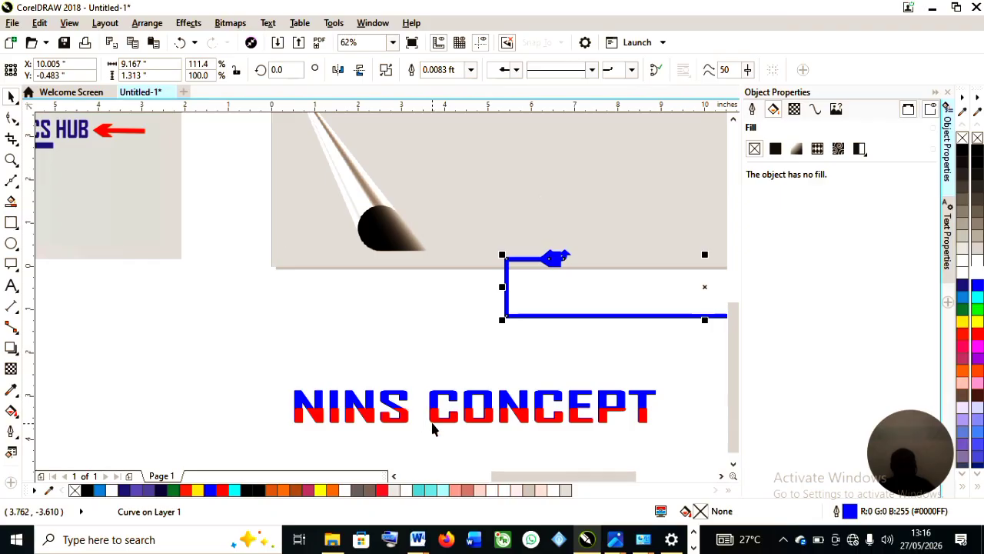
left_click(438, 419)
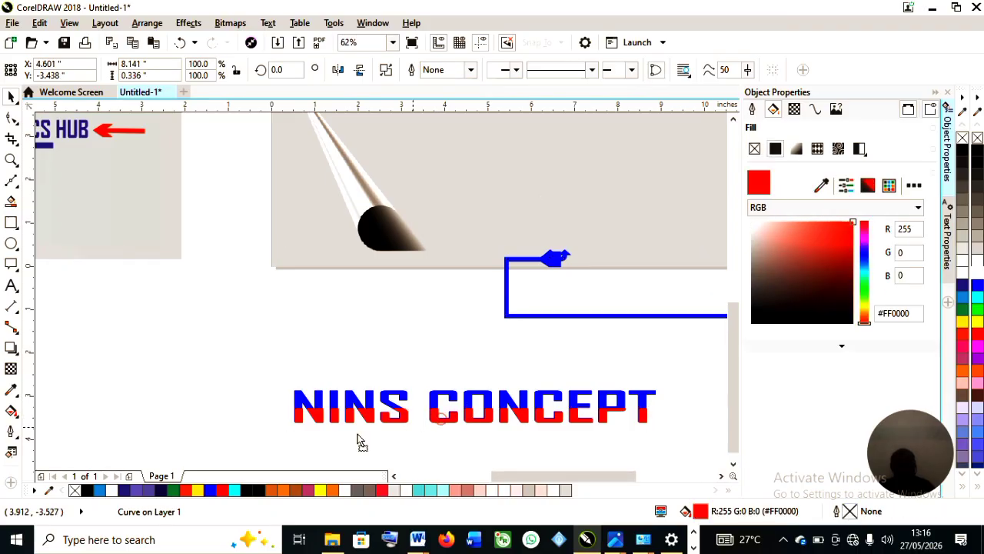
left_click_drag(438, 416, 105, 332)
scroll(600, 292, "down", 2)
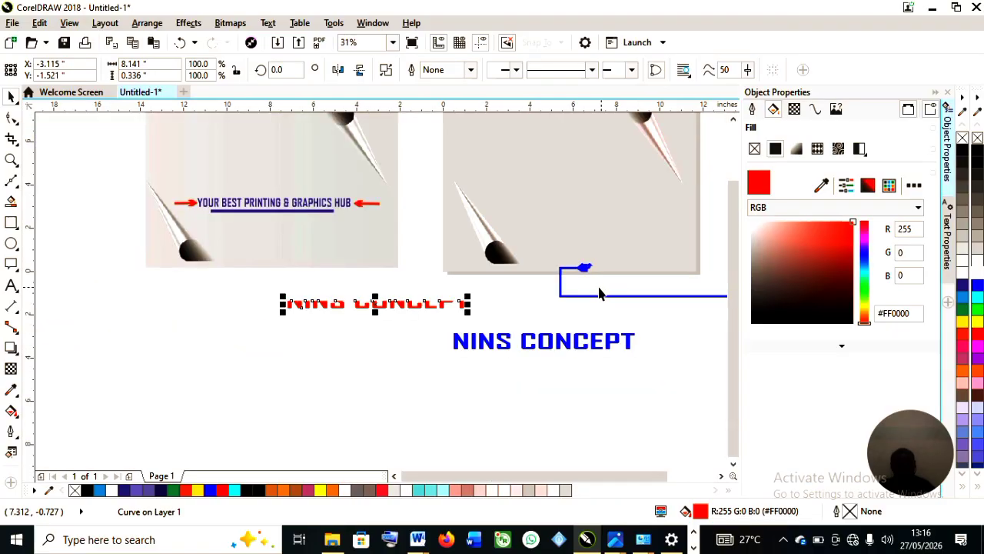
Move the blue frame onto the original design and shift the red text layer further left.
left_click(582, 295)
left_click_drag(582, 295, 103, 227)
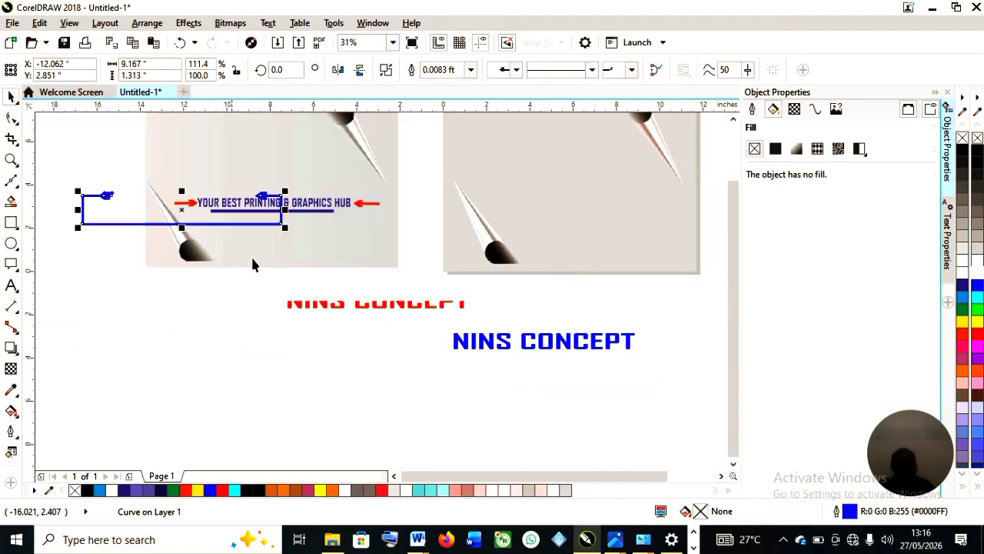
left_click(408, 304)
left_click_drag(365, 312, 186, 300)
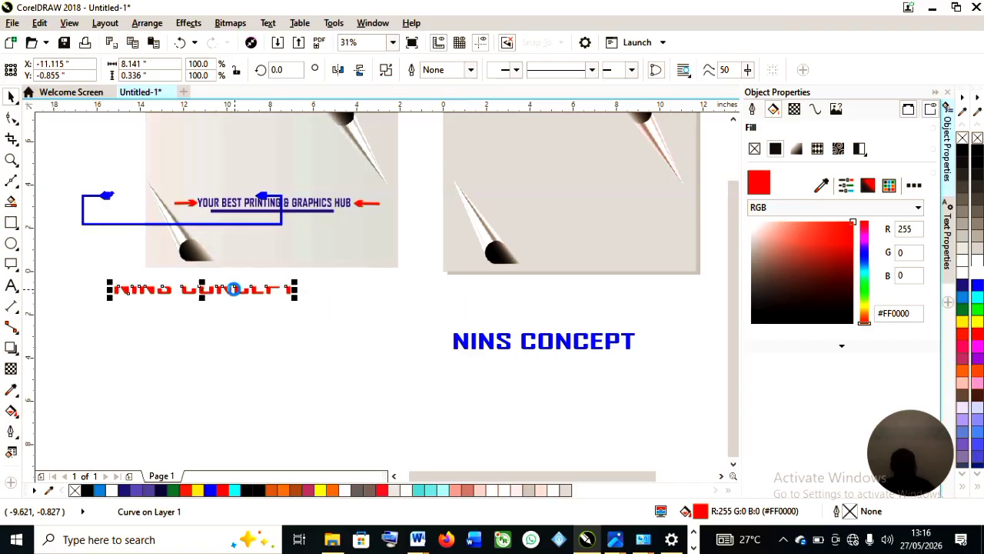
Enlarge the NINS CONCEPT text to about 75 pt and set its font to Agency FB Bold.
left_click(506, 342)
left_click(525, 344)
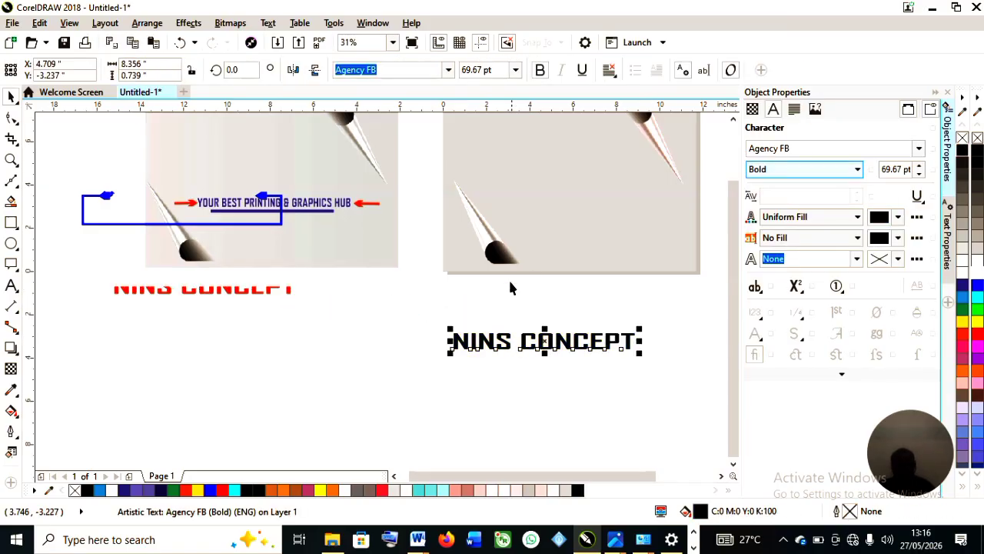
scroll(577, 293, "down", 2)
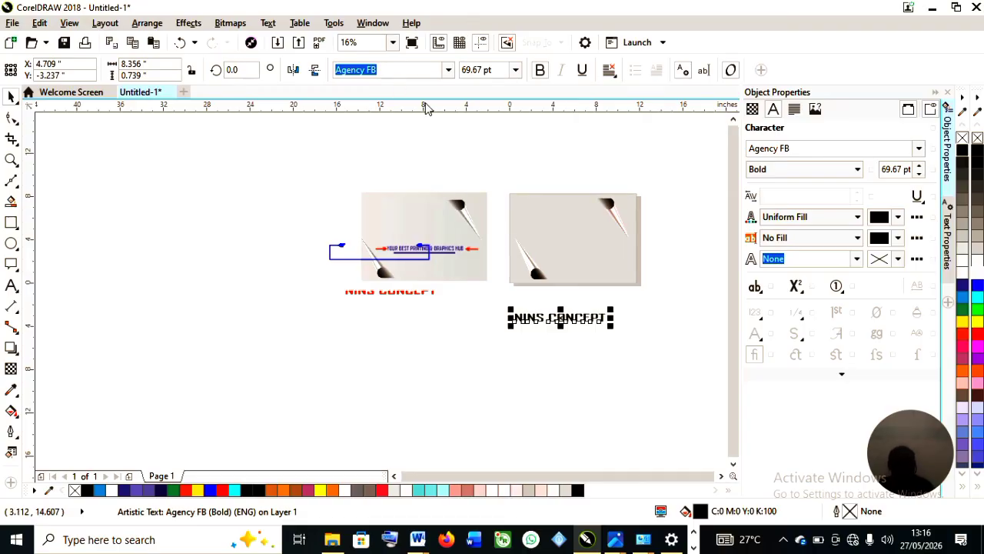
scroll(613, 317, "up", 2)
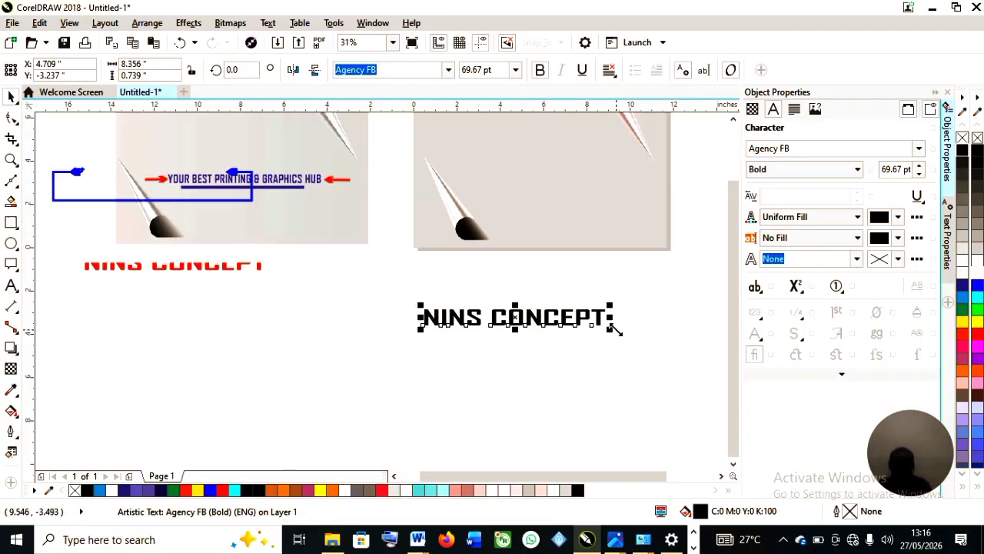
left_click_drag(611, 330, 643, 331)
left_click(448, 70)
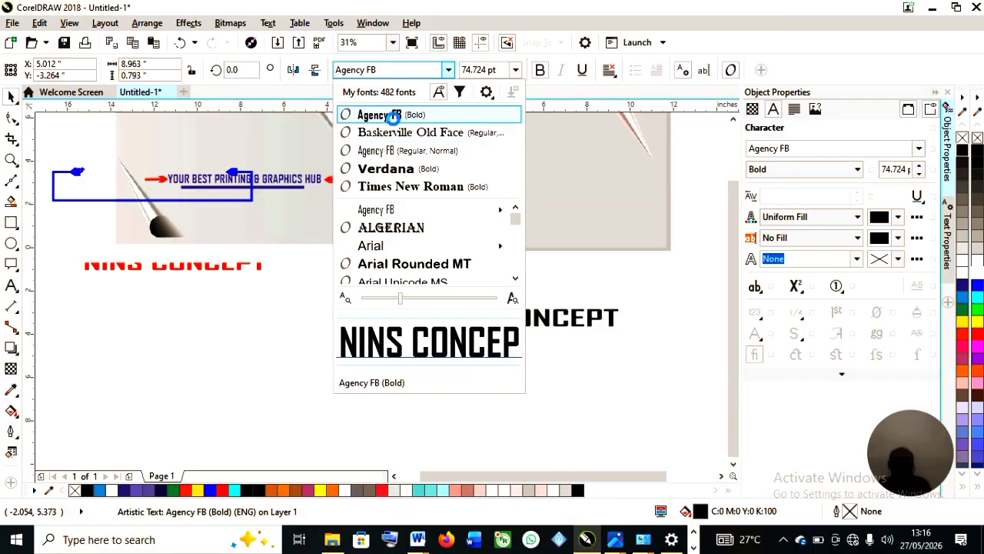
left_click(392, 116)
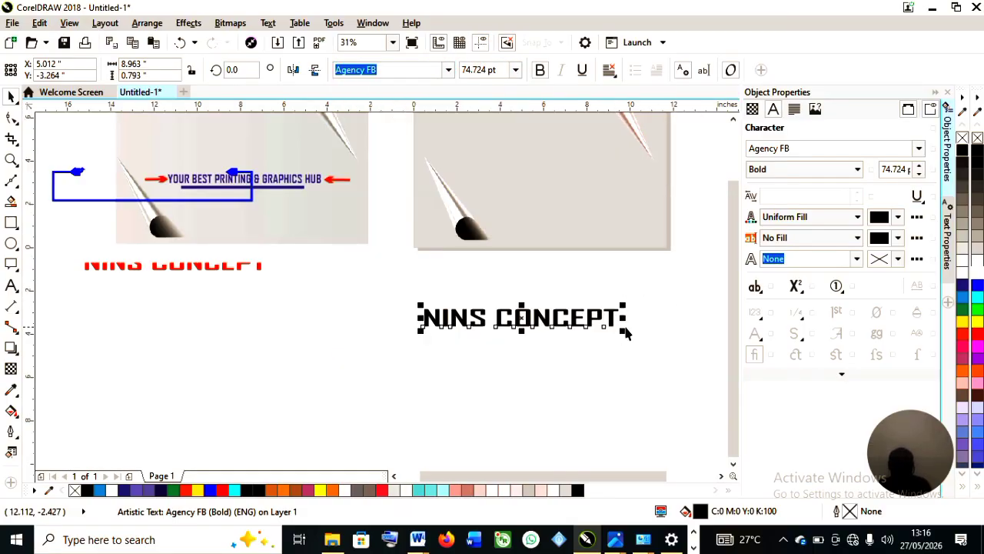
left_click(448, 69)
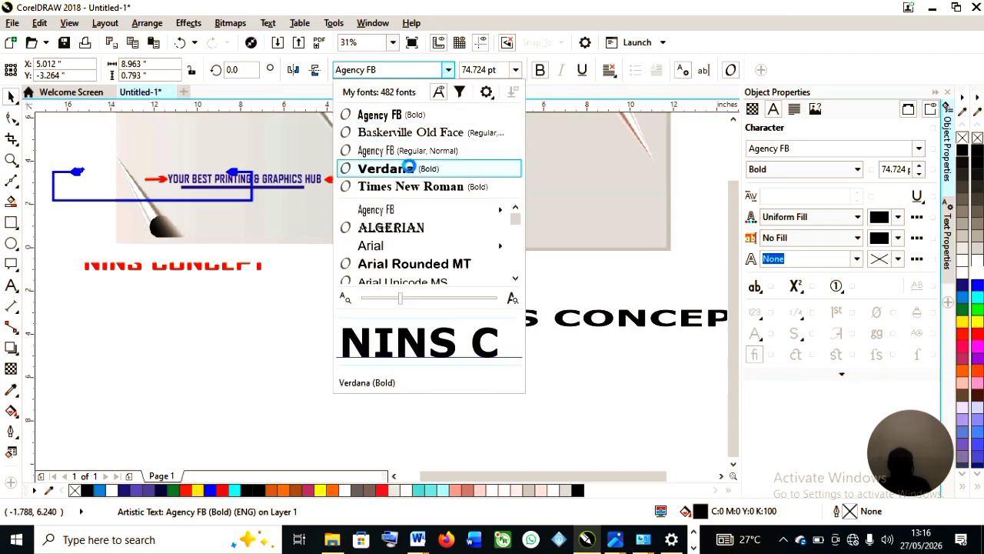
left_click(401, 117)
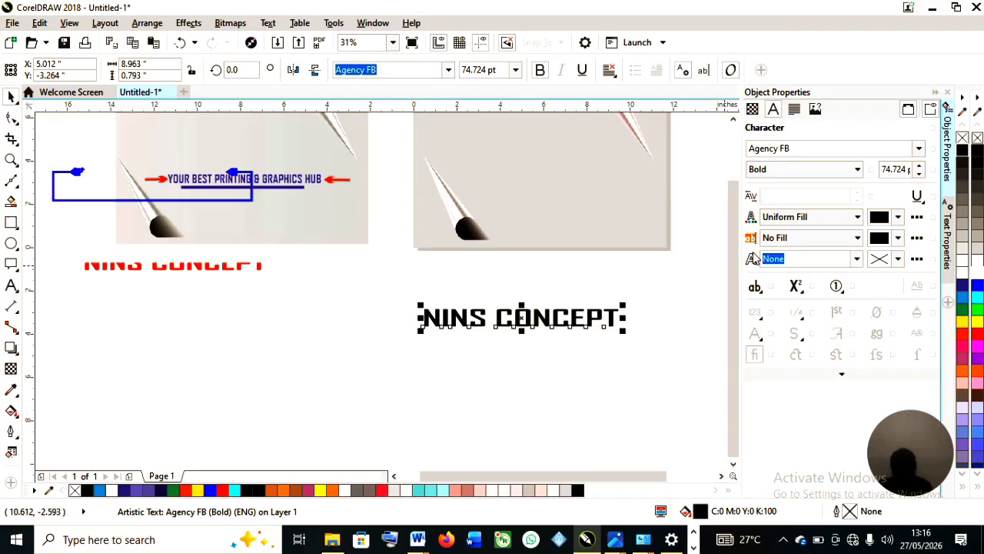
Fill the NINS CONCEPT text with blue.
scroll(724, 253, "up", 1)
scroll(724, 296, "down", 1)
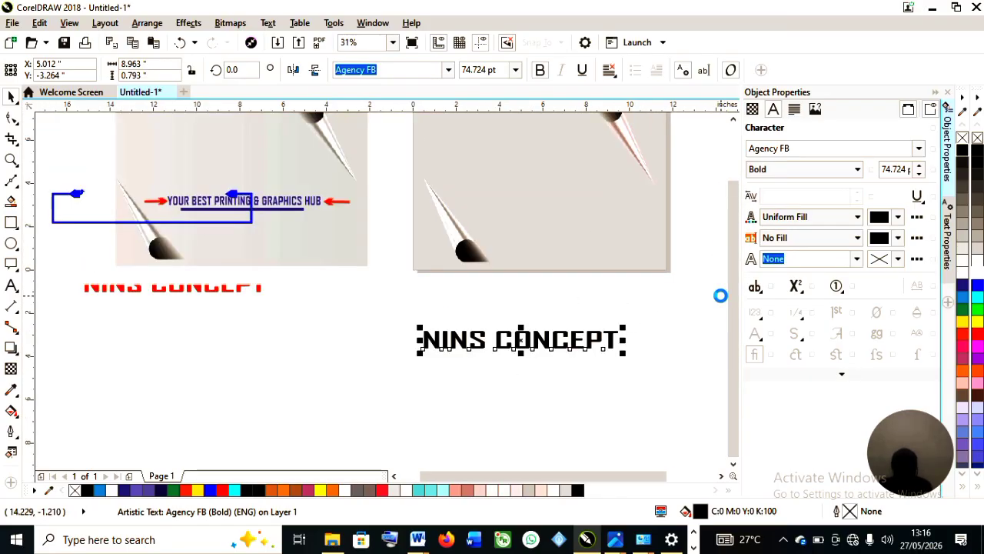
left_click(978, 286)
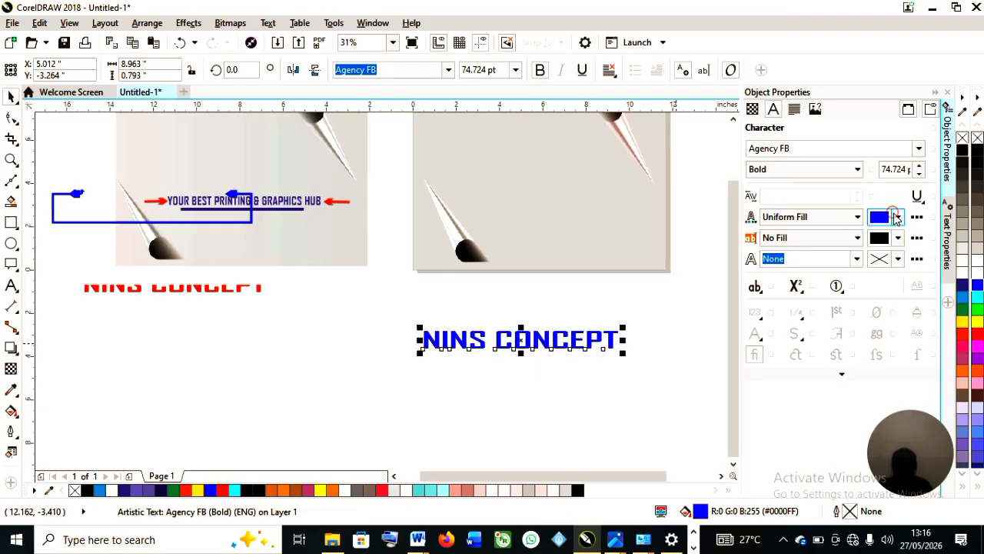
left_click(896, 218)
left_click(874, 254)
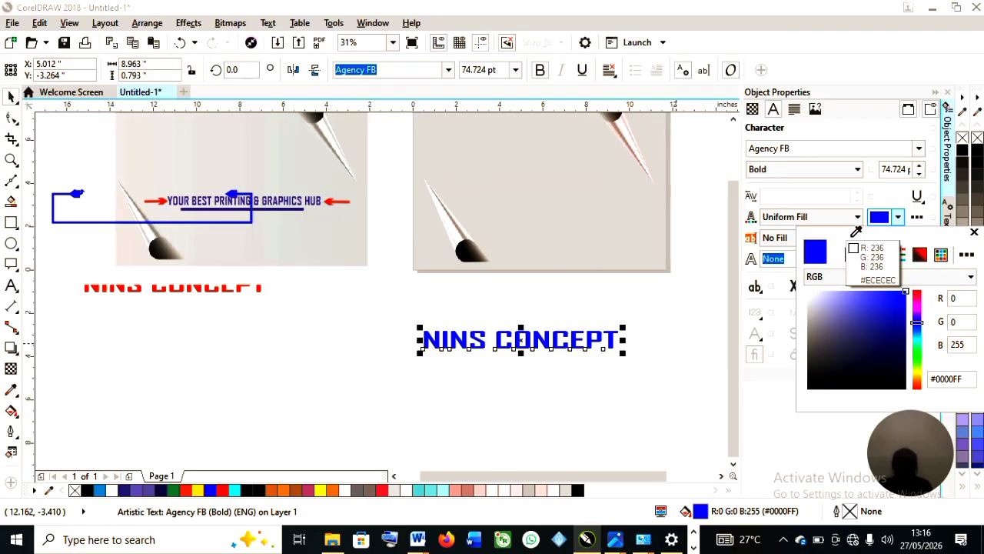
left_click(879, 217)
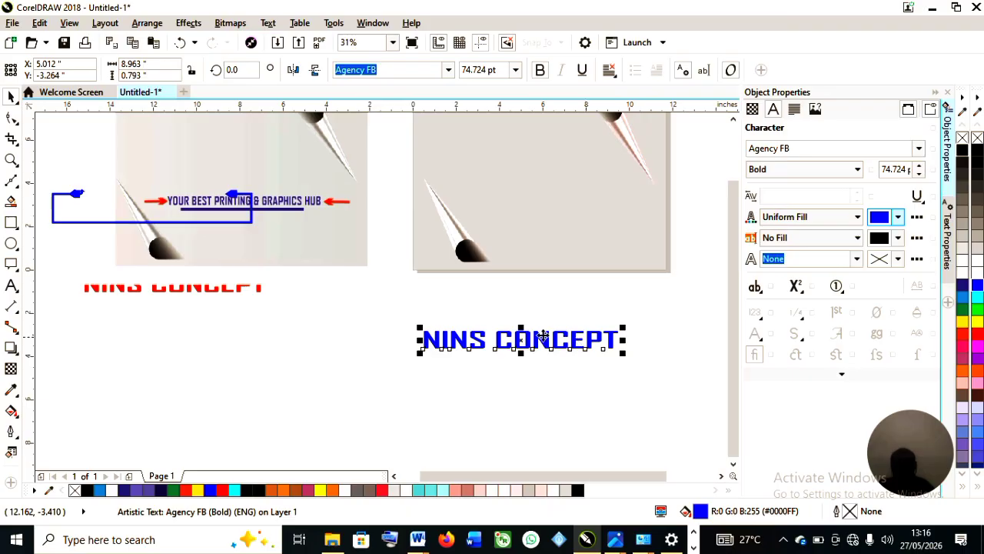
Draw a rectangle about 11.2 by 1.3 inches overlapping the lower half of the blue text.
scroll(539, 338, "up", 2)
scroll(528, 357, "down", 2)
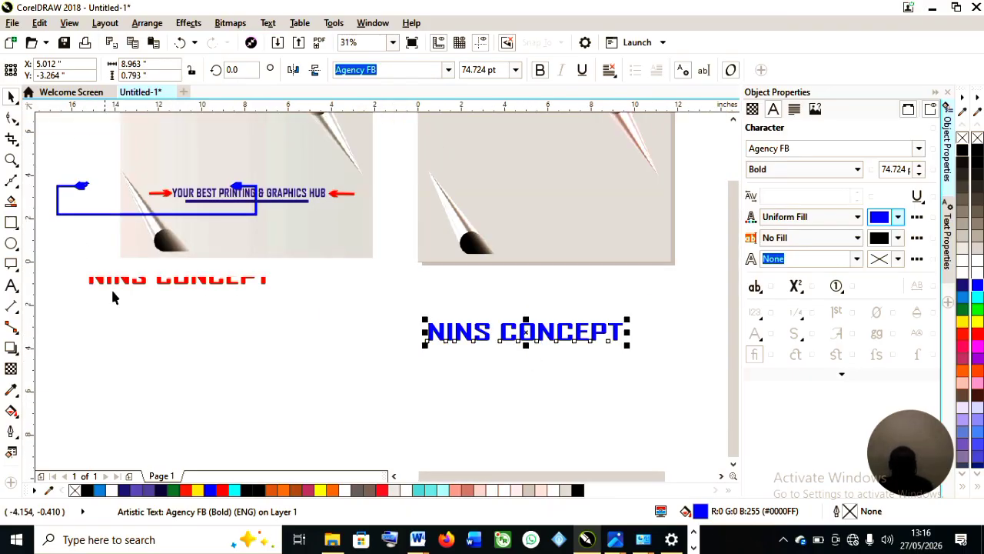
scroll(545, 338, "up", 2)
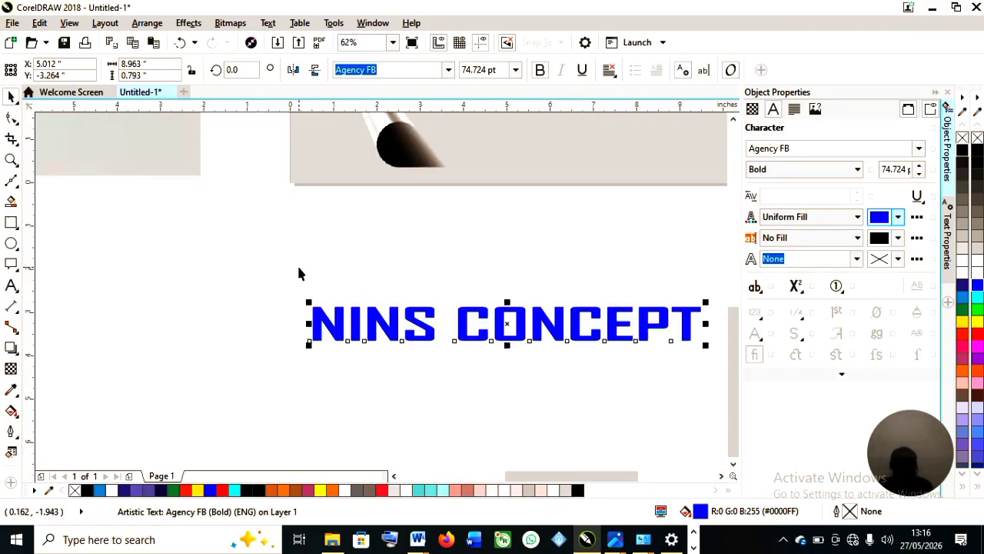
scroll(299, 269, "down", 2)
left_click(99, 244)
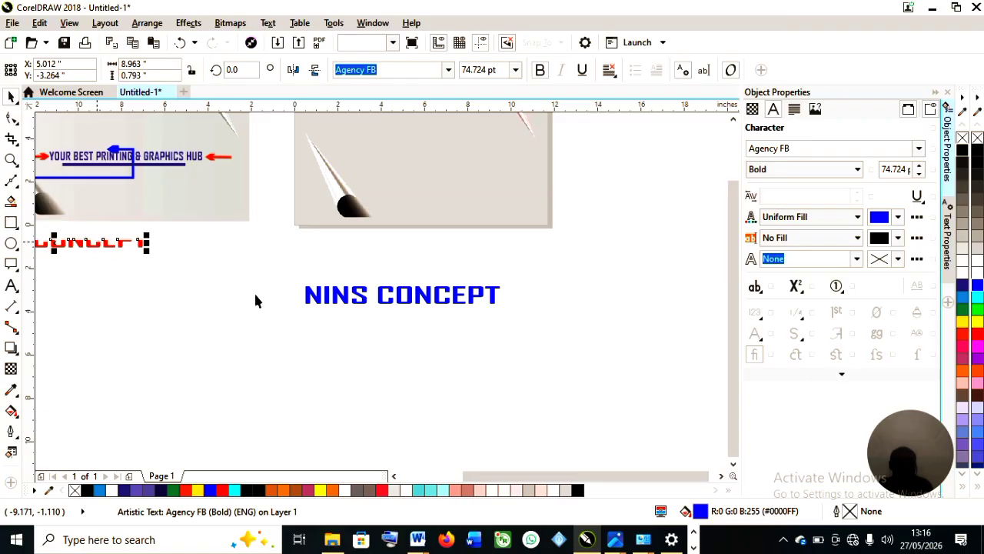
left_click(10, 223)
left_click_drag(289, 297, 534, 326)
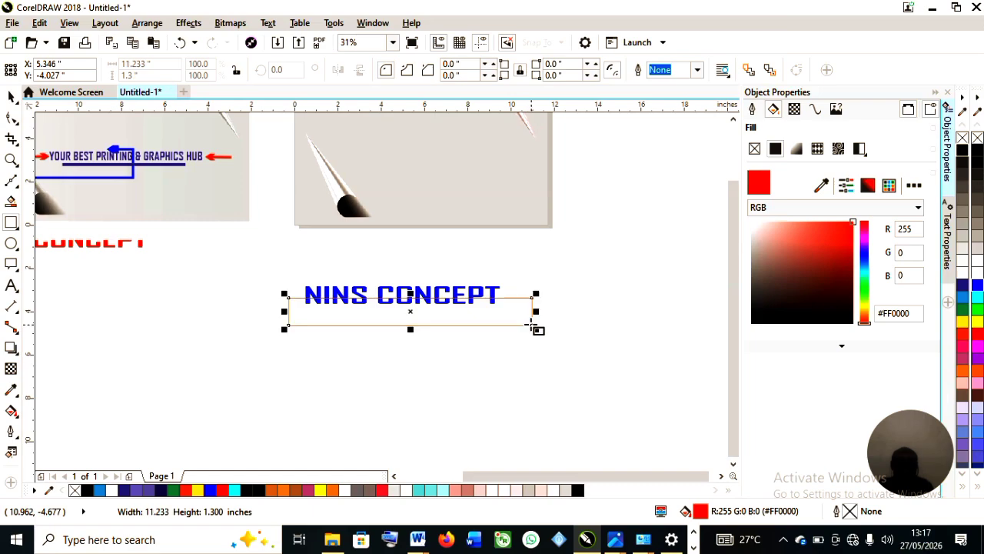
scroll(411, 300, "up", 1)
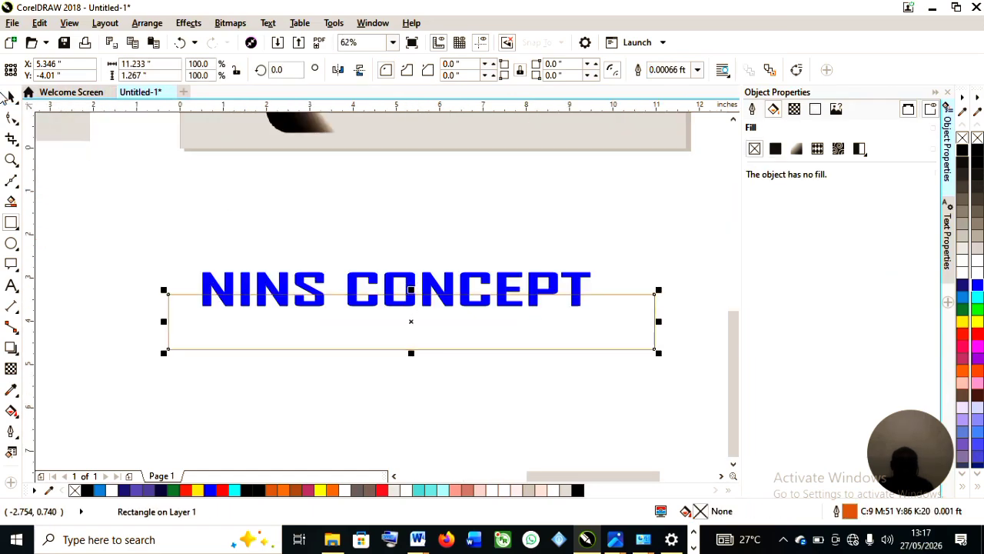
left_click(11, 97)
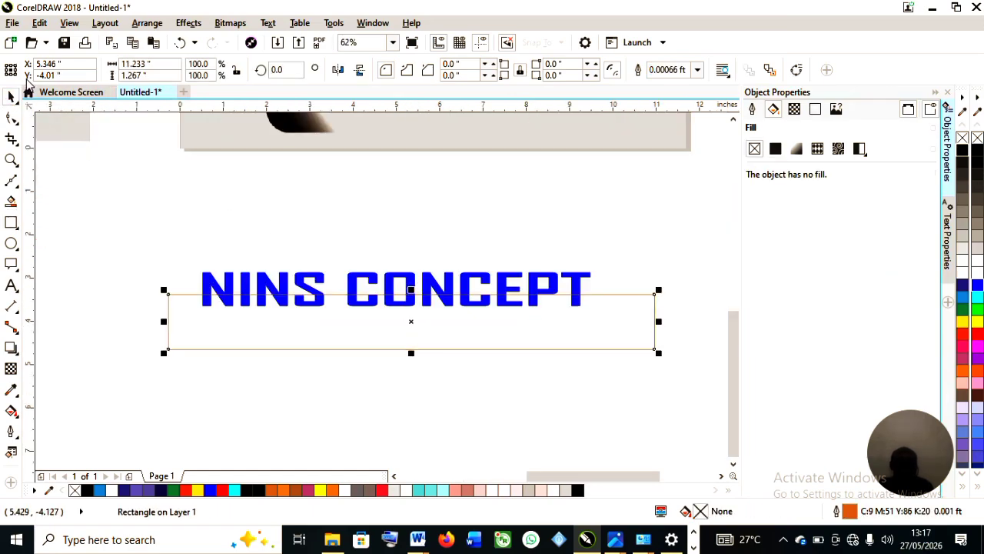
left_click_drag(411, 325, 409, 318)
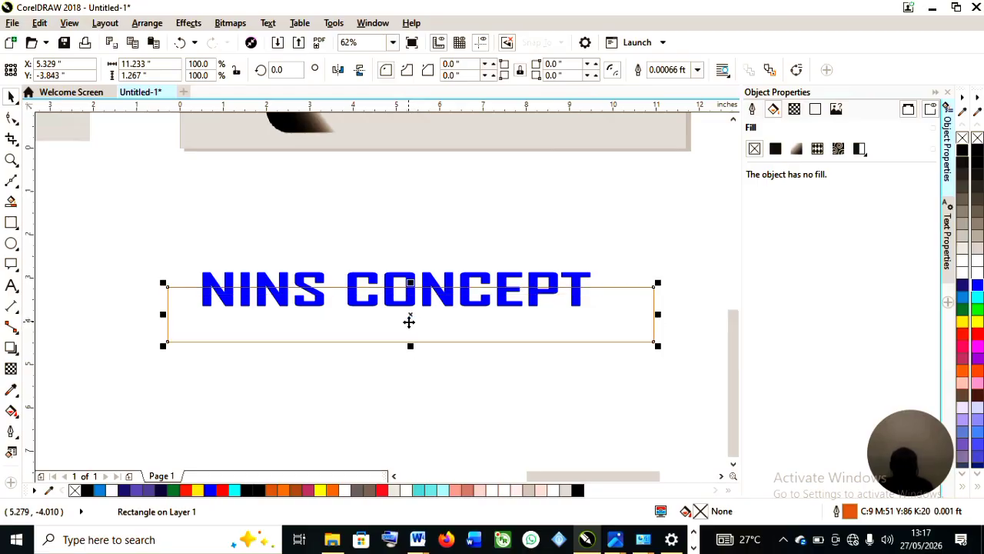
Intersect the blue text with the rectangle.
scroll(409, 321, "down", 2)
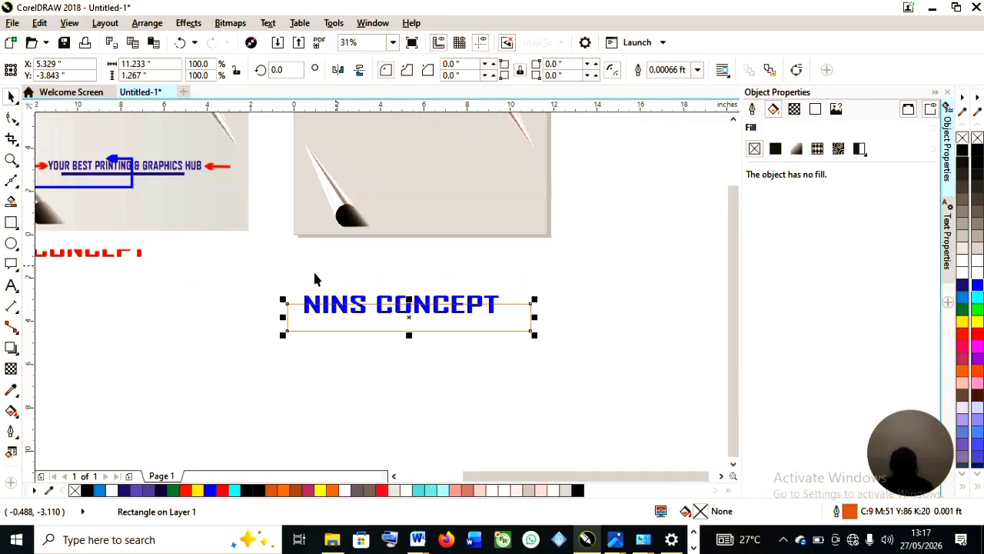
left_click_drag(236, 270, 613, 408)
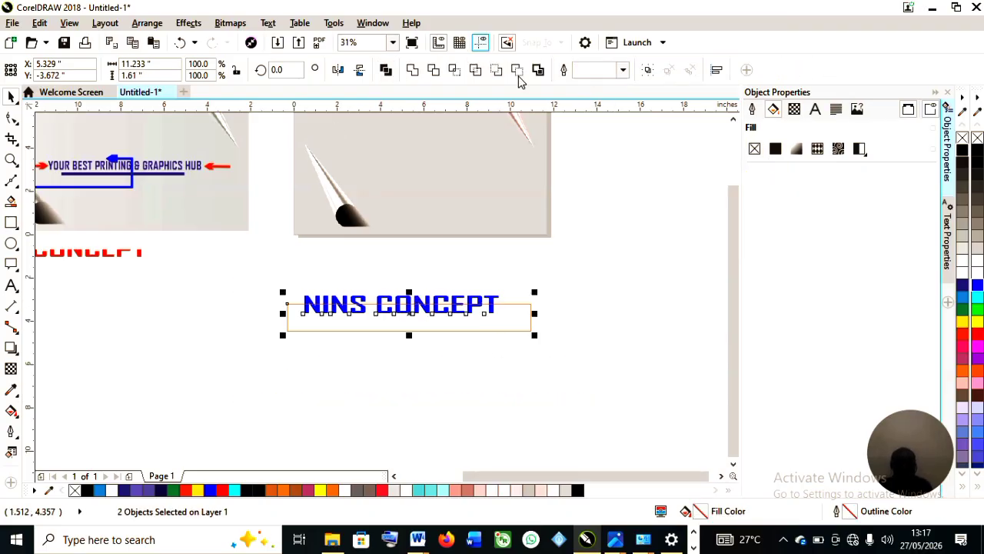
left_click(453, 70)
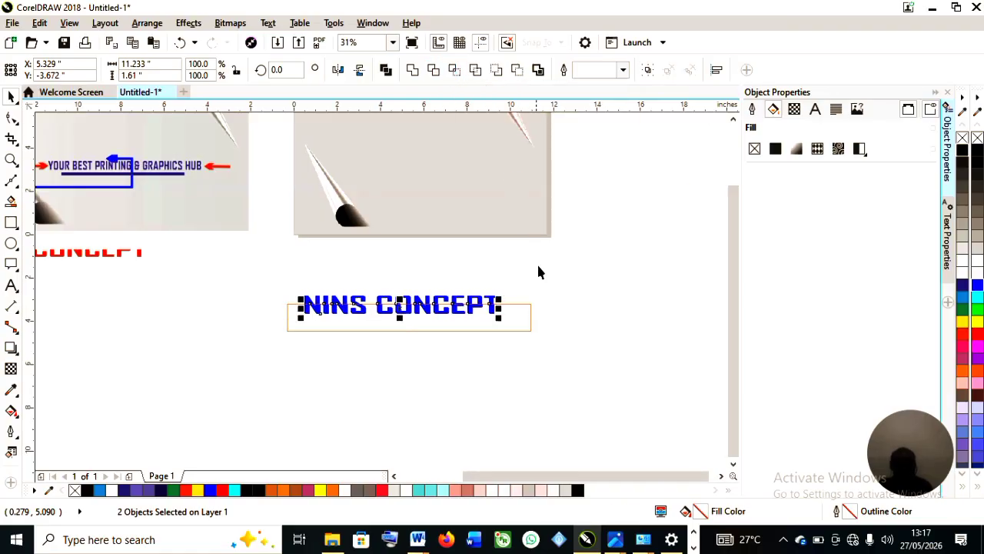
Delete the leftover rectangle used for the intersection, leaving the text and its intersected lower half.
left_click(464, 302)
scroll(464, 302, "up", 4)
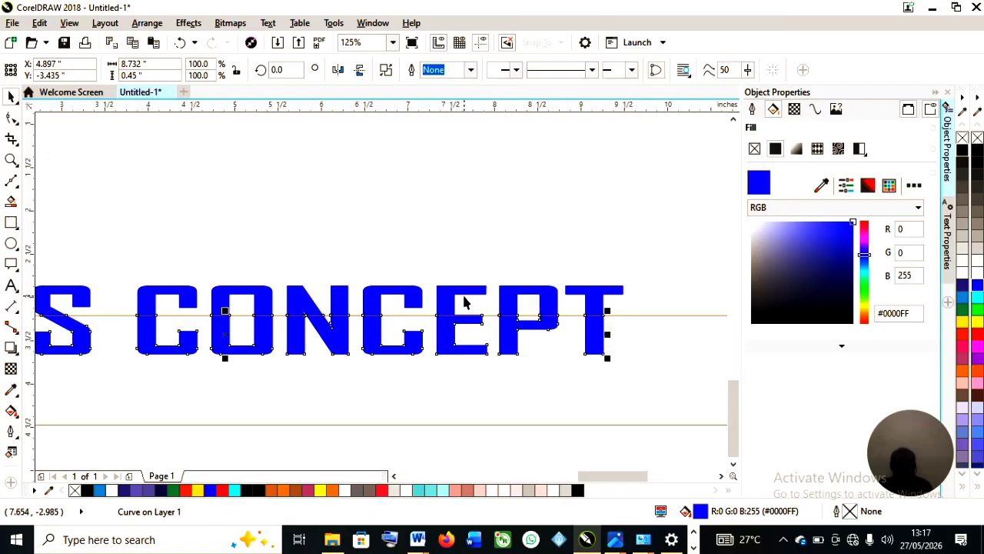
scroll(466, 300, "down", 2)
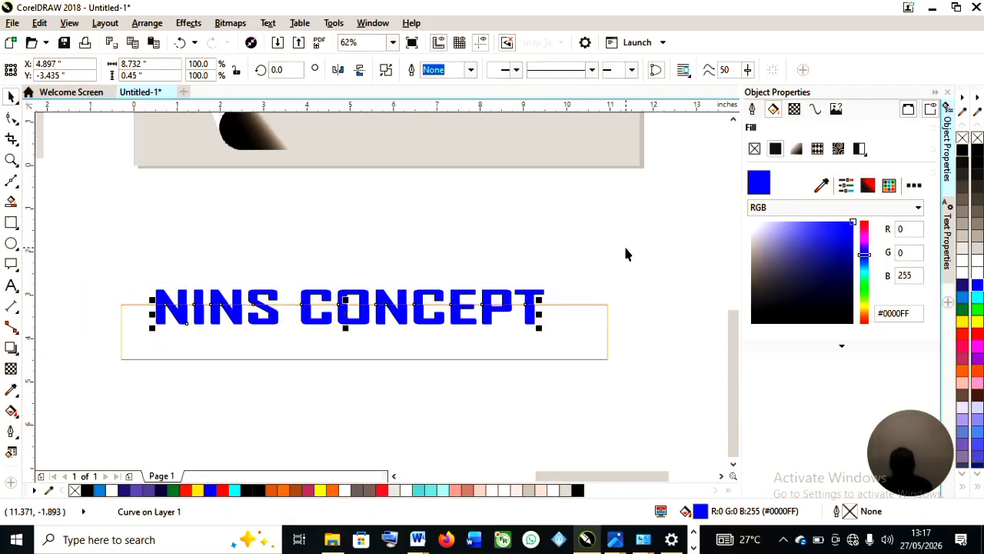
left_click(590, 307)
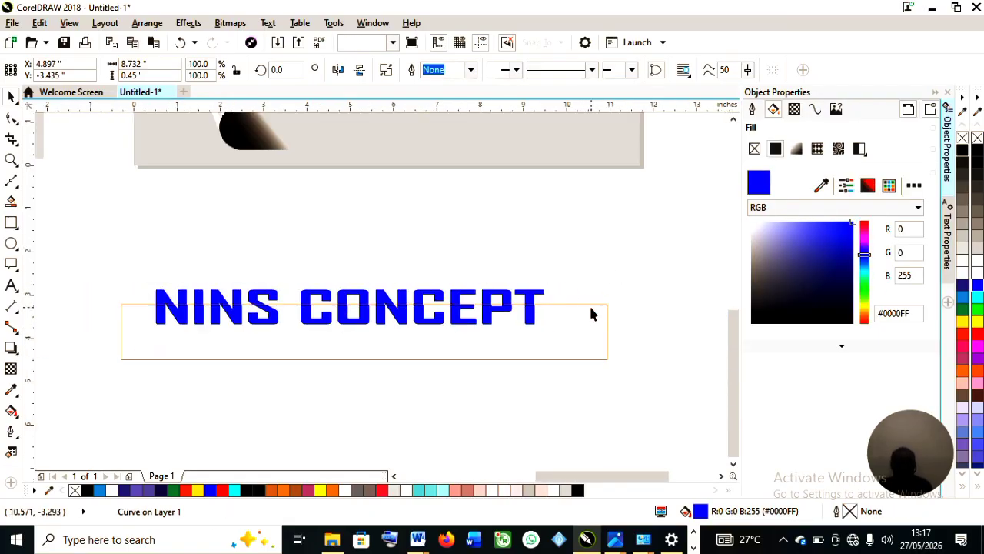
left_click(590, 307)
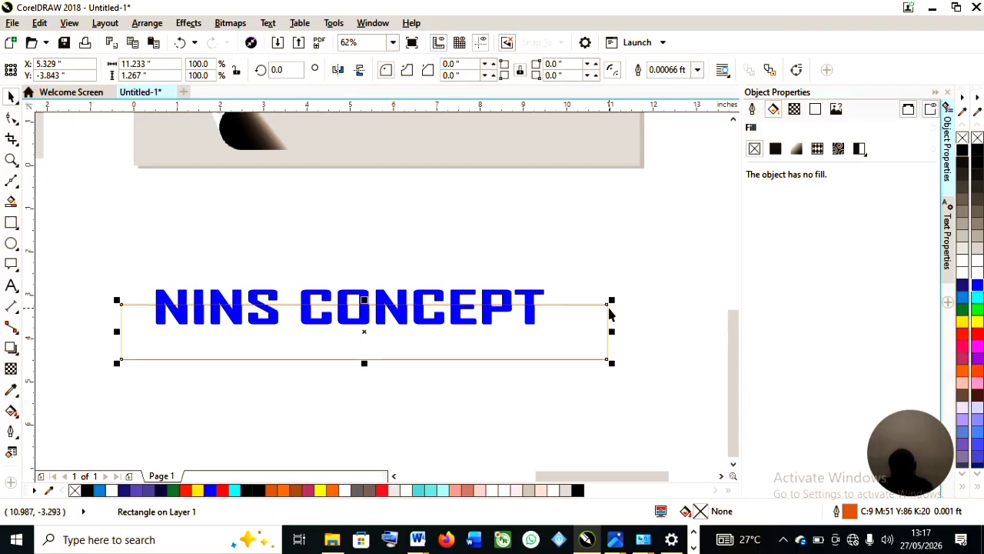
key("Delete")
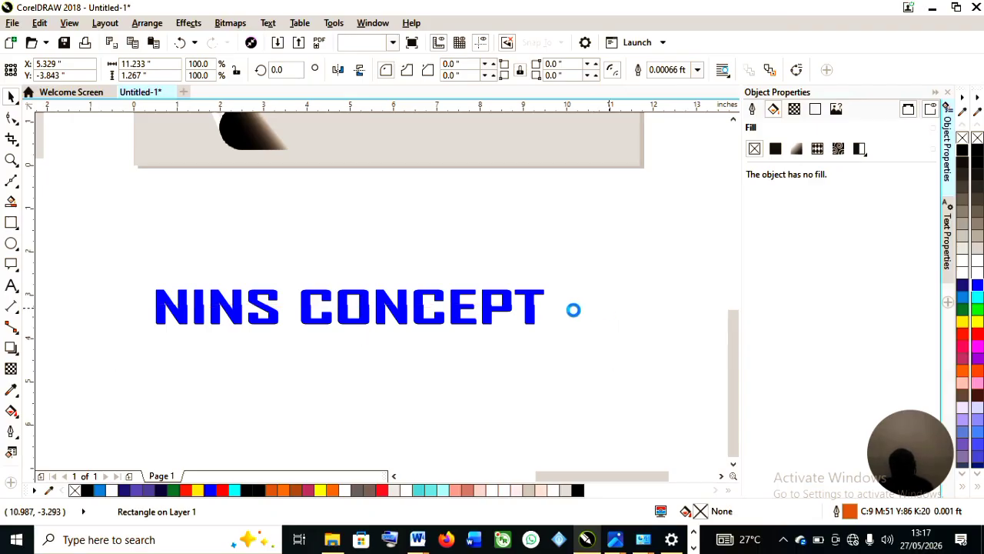
left_click(366, 324)
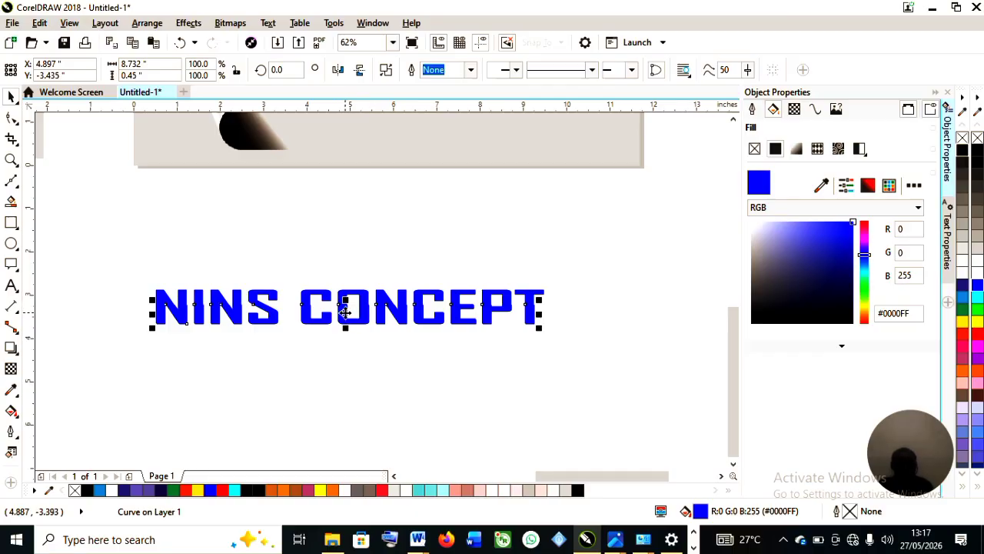
left_click_drag(344, 310, 344, 353)
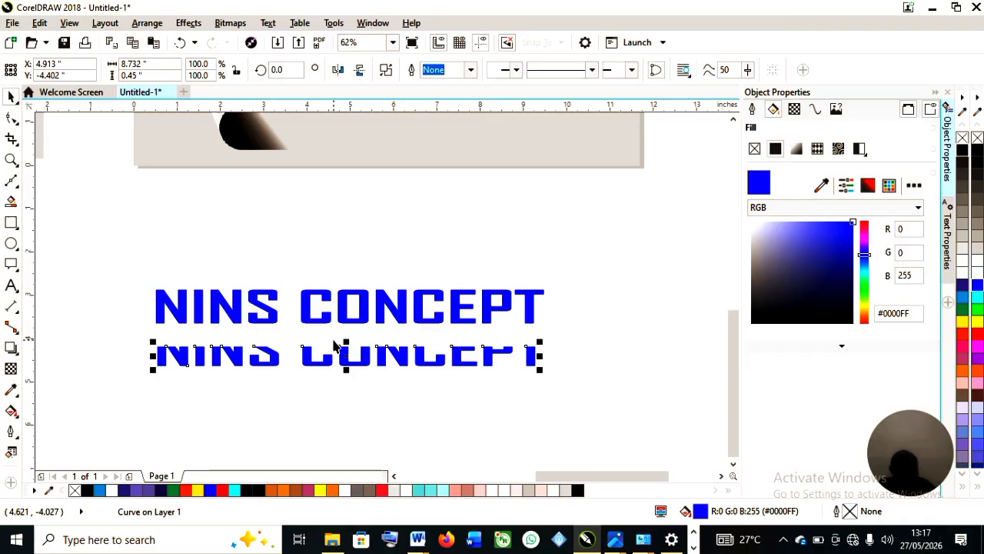
key("Delete")
left_click(529, 291)
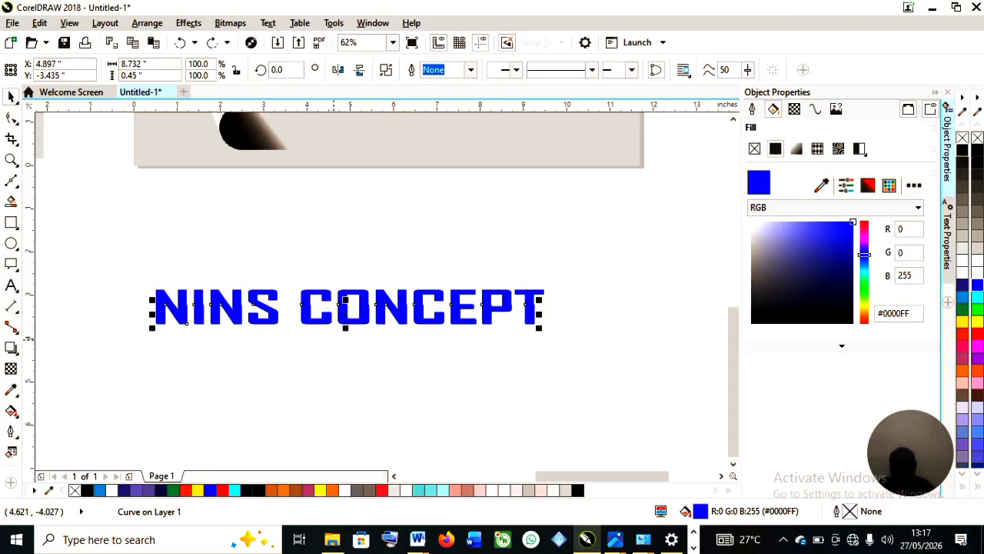
Recolor the intersected lower half of the NINS CONCEPT text, trying several colours and settling on orange.
left_click(978, 320)
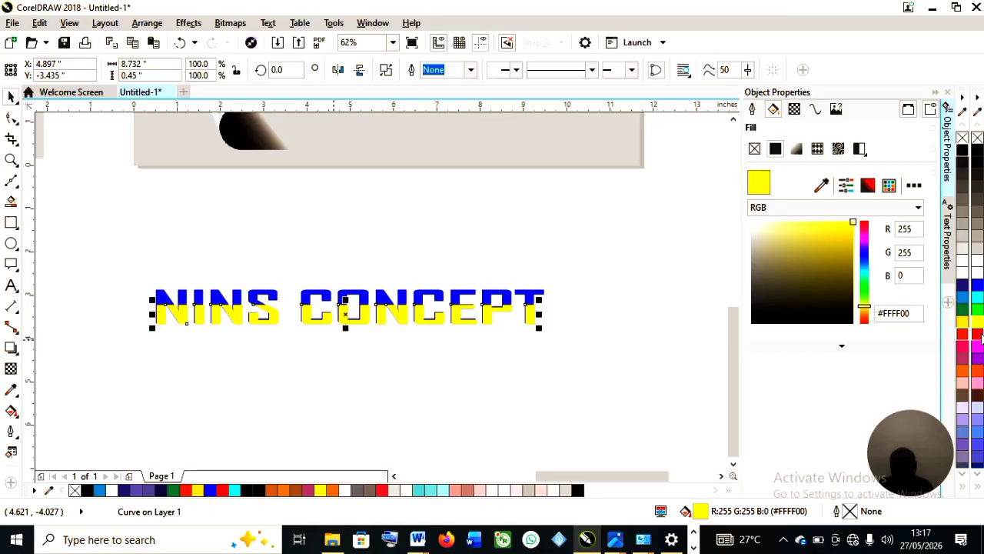
left_click(980, 335)
left_click(980, 344)
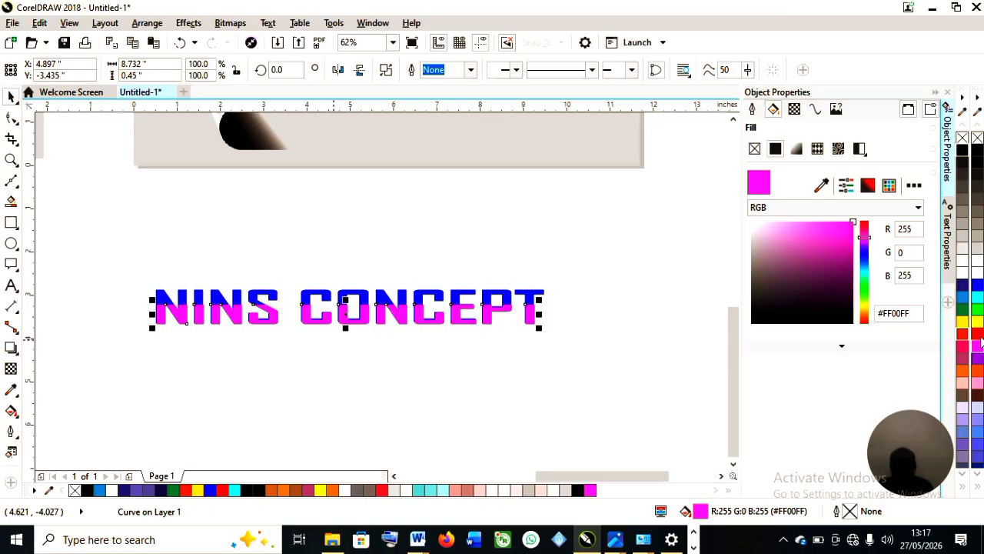
left_click(978, 334)
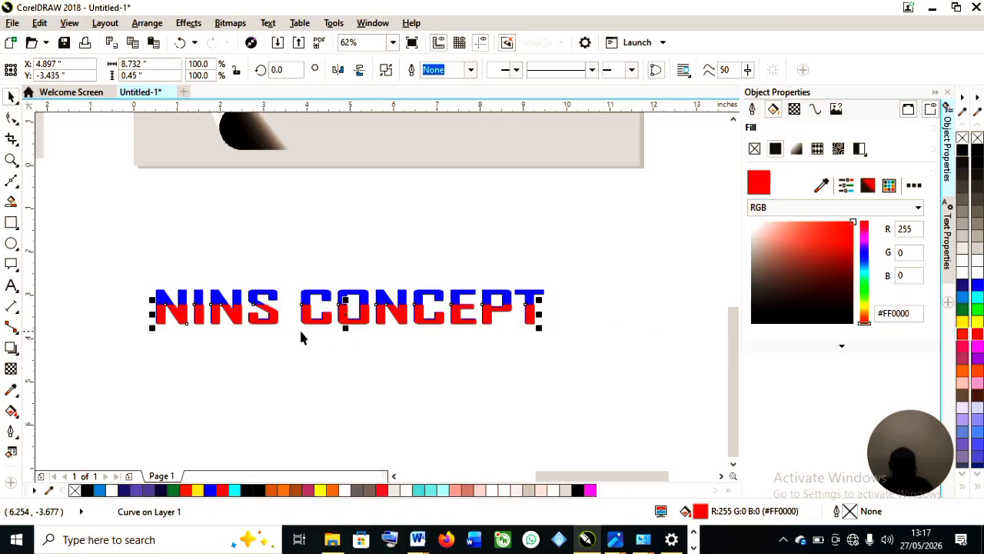
scroll(292, 327, "up", 3)
scroll(293, 316, "down", 3)
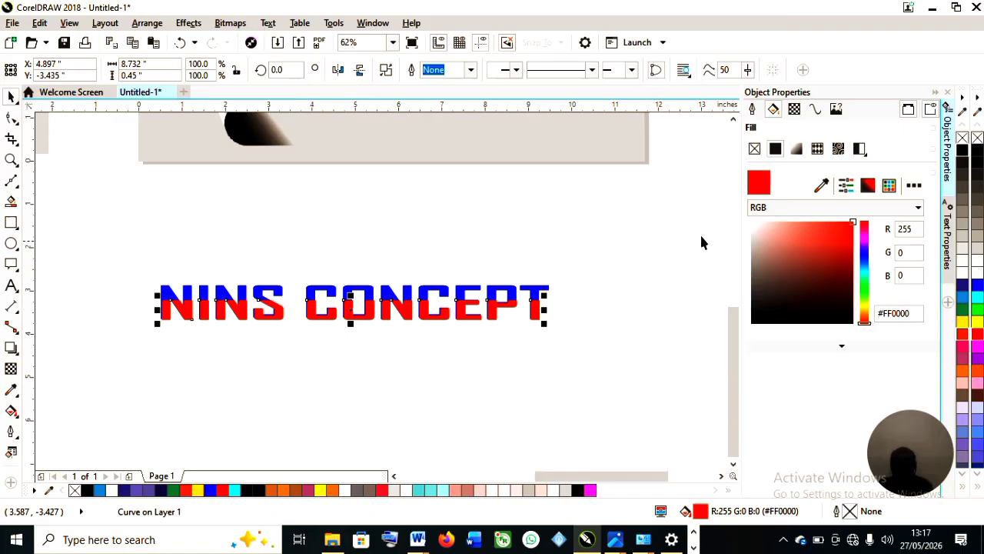
left_click(978, 375)
scroll(325, 323, "up", 3)
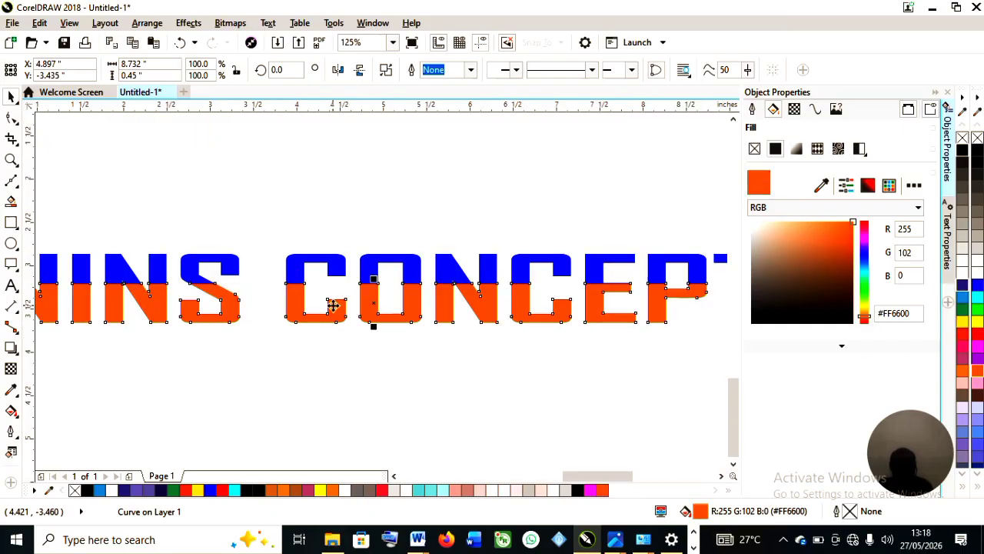
scroll(333, 305, "down", 3)
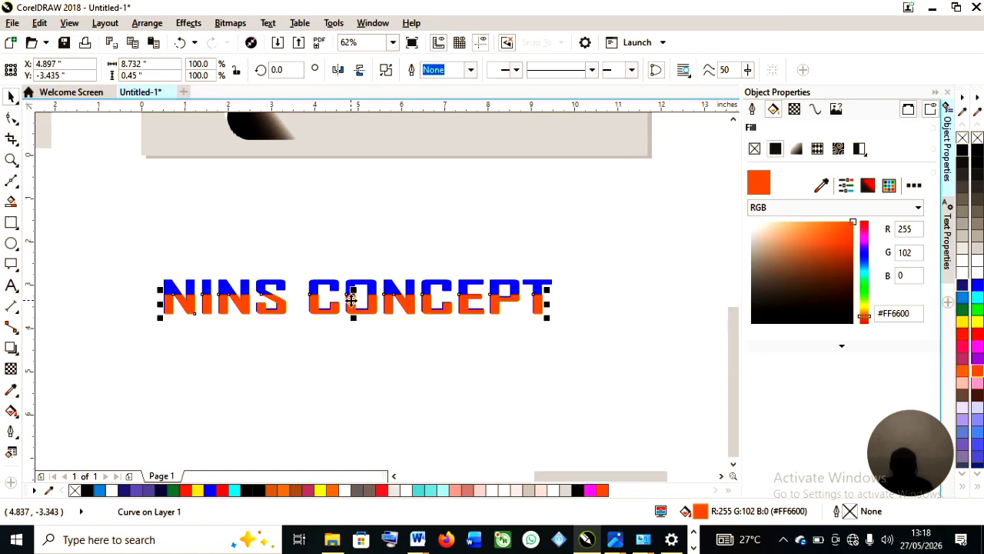
scroll(346, 303, "up", 3)
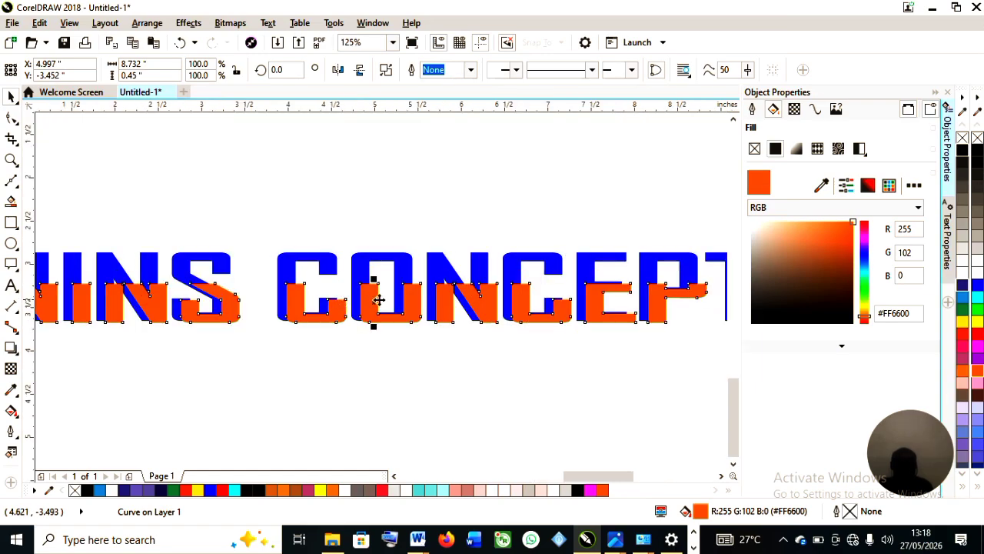
scroll(380, 305, "down", 3)
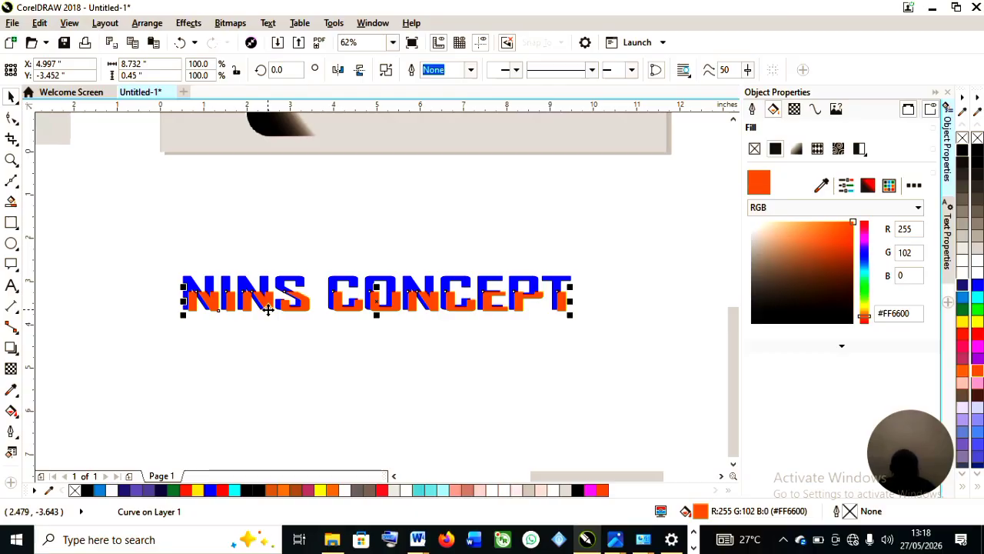
key("ctrl+z")
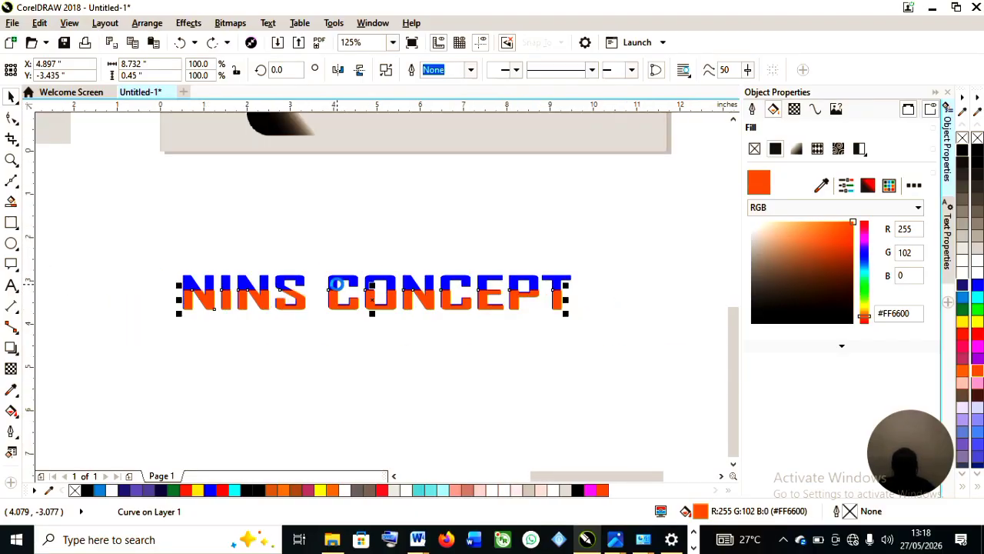
Select both halves of the two-tone title and move them onto the page-curl background.
scroll(334, 286, "down", 3)
left_click_drag(202, 253, 494, 346)
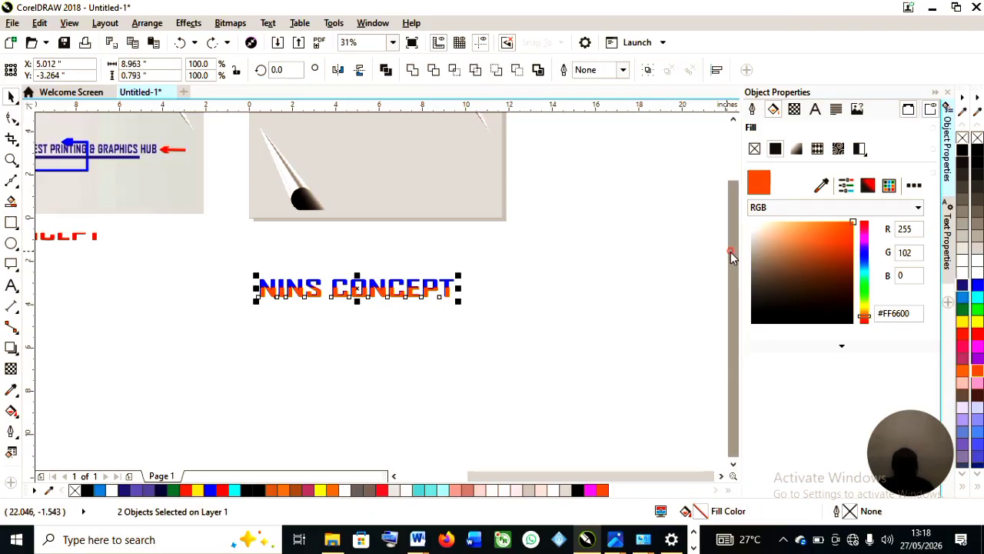
scroll(730, 252, "up", 3)
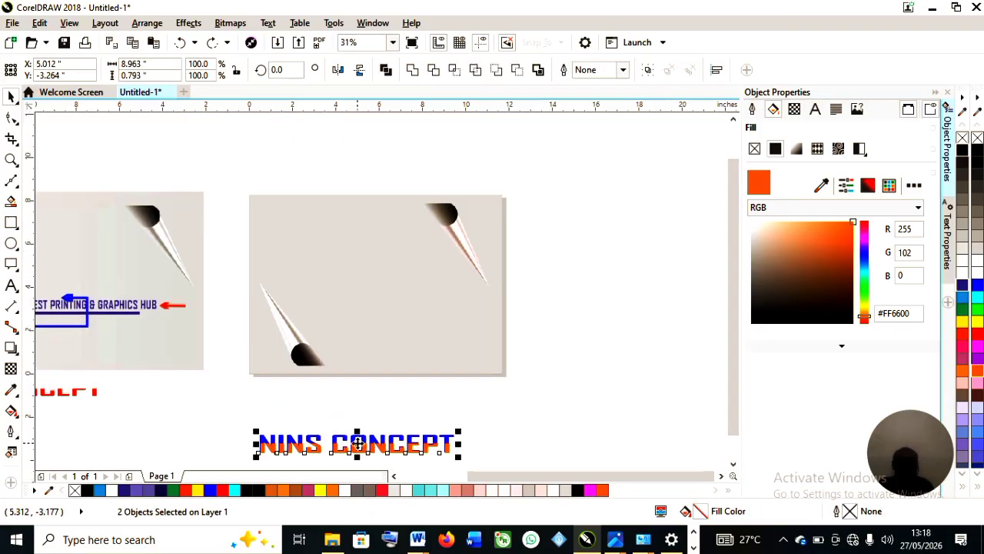
left_click_drag(356, 442, 384, 290)
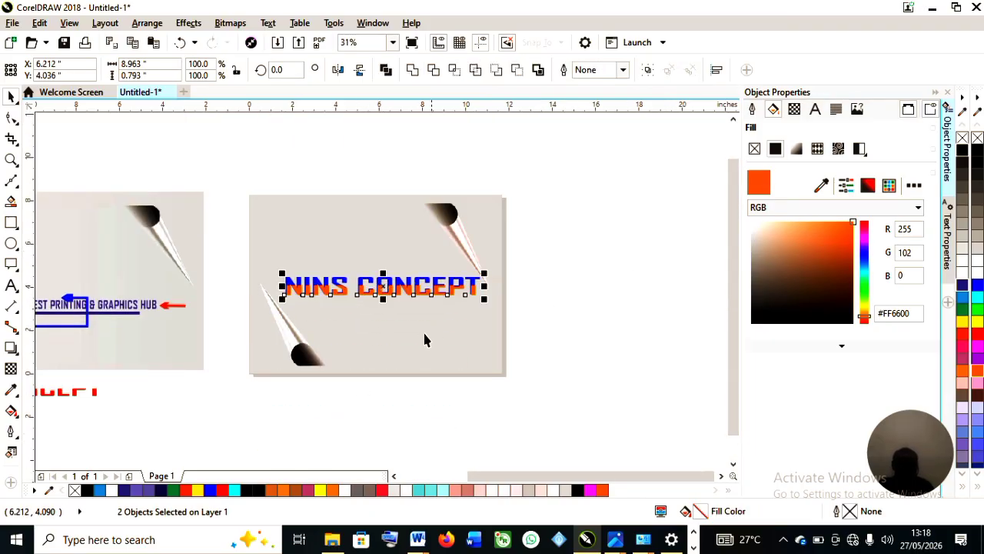
scroll(379, 334, "up", 3)
scroll(379, 326, "down", 3)
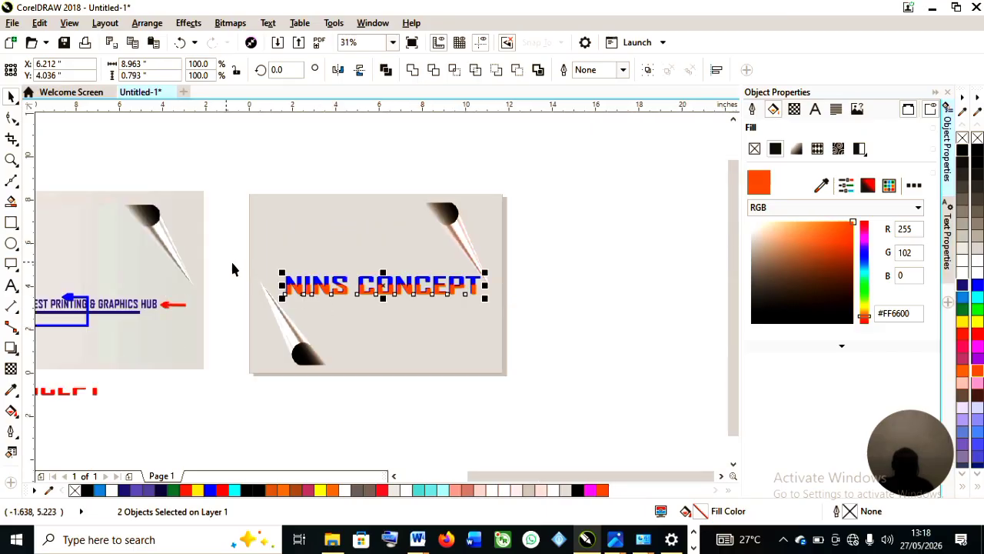
Group the blue and orange halves of the NINS CONCEPT title together.
left_click_drag(222, 260, 527, 327)
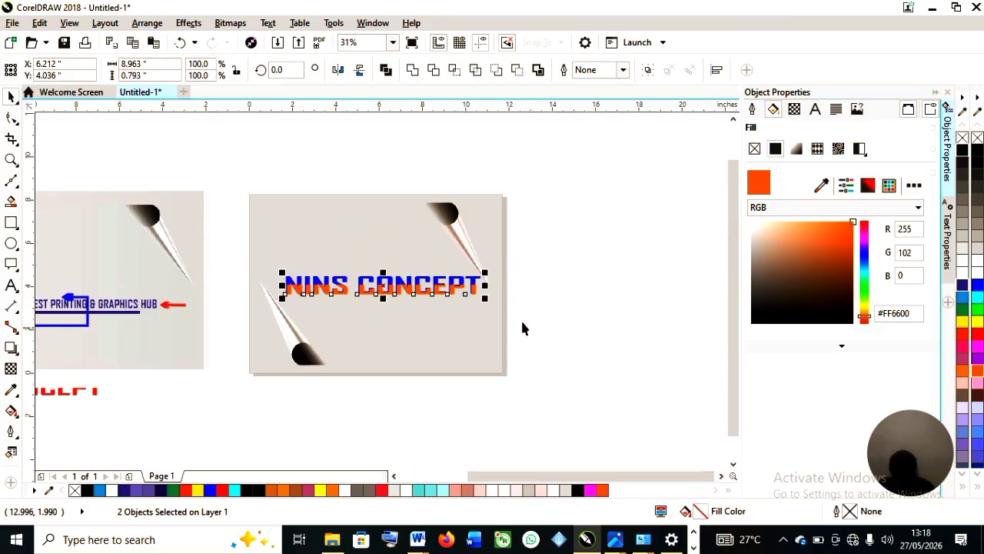
key("ctrl+g")
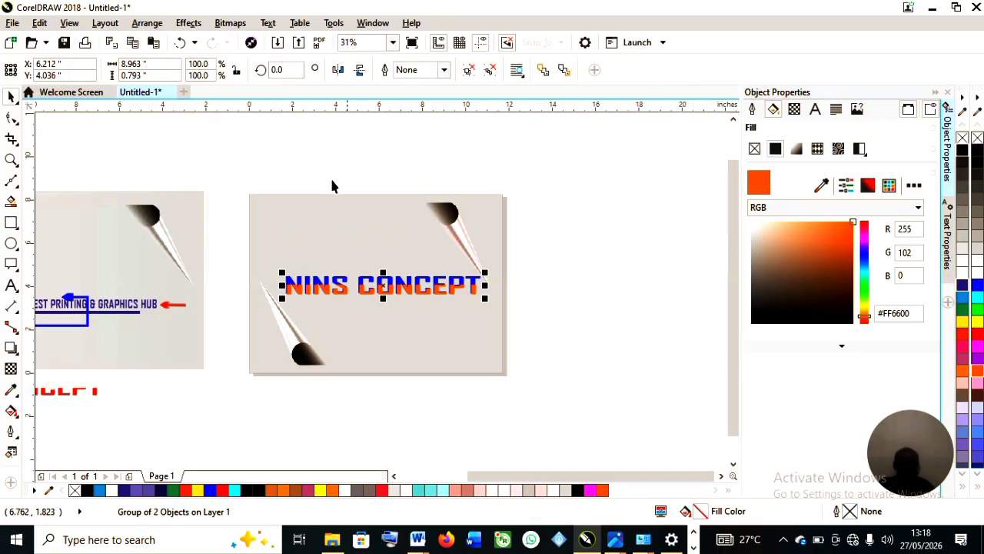
scroll(297, 281, "down", 2)
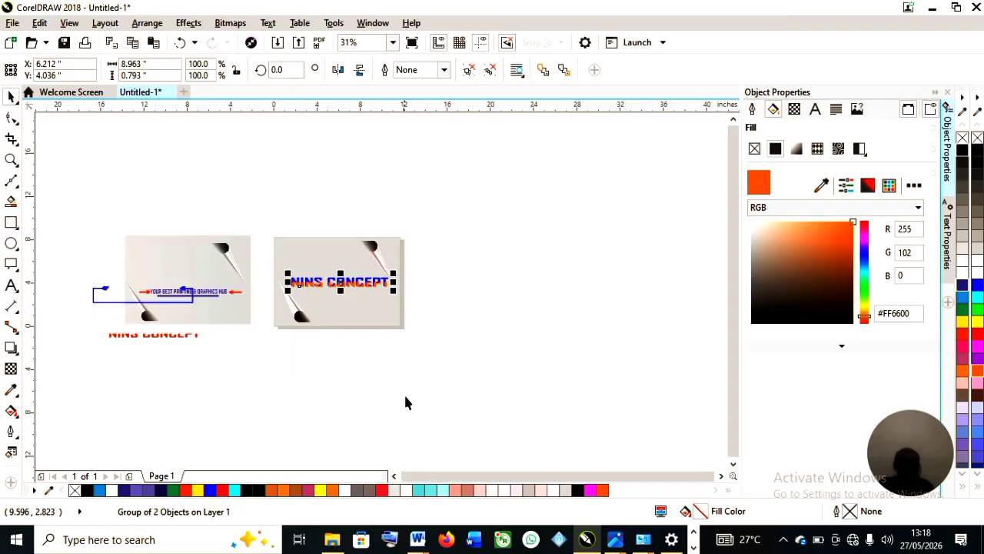
Move the blue bracket line shape out of the reference design and delete it.
left_click(87, 291)
left_click(95, 297)
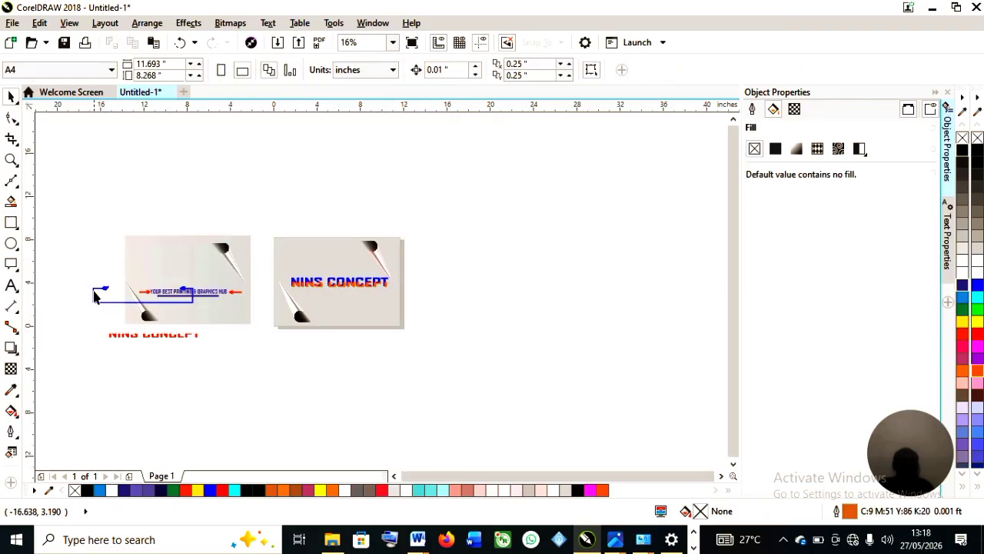
left_click_drag(95, 292, 468, 324)
scroll(470, 326, "up", 2)
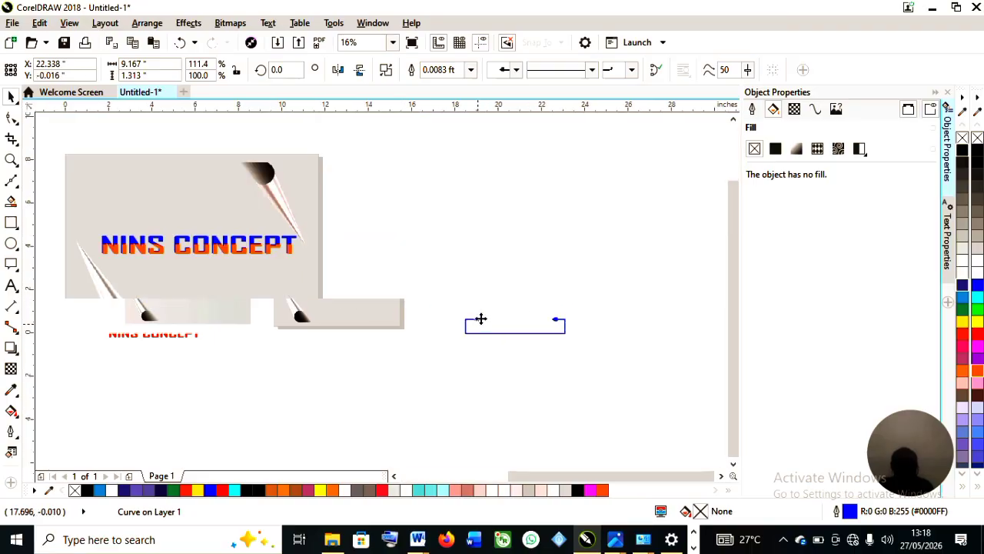
scroll(477, 322, "up", 1)
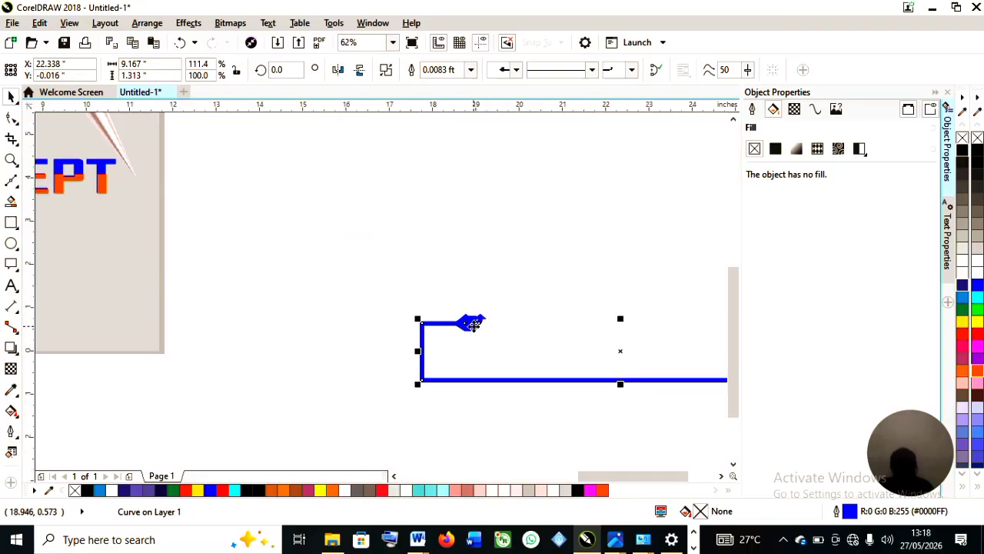
scroll(468, 323, "down", 1)
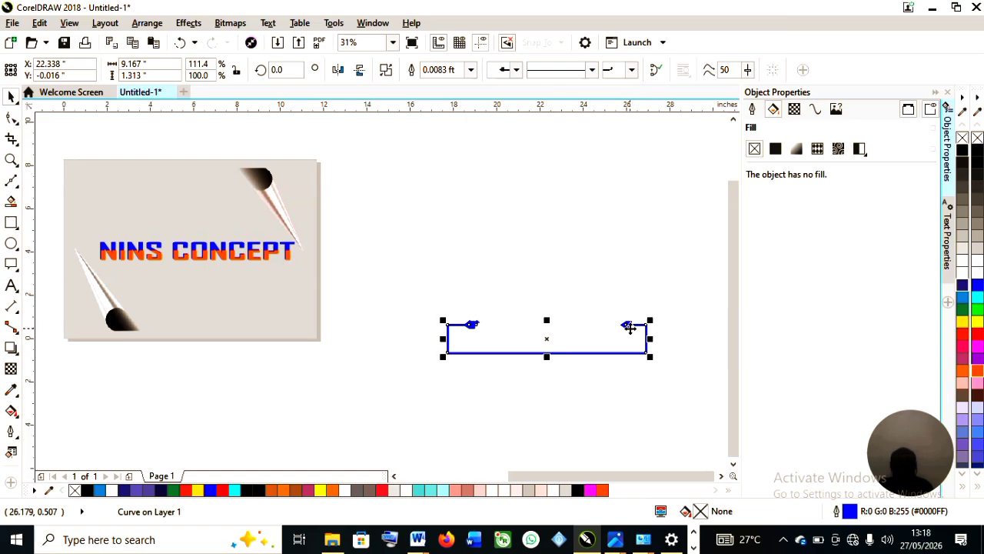
scroll(625, 326, "down", 1)
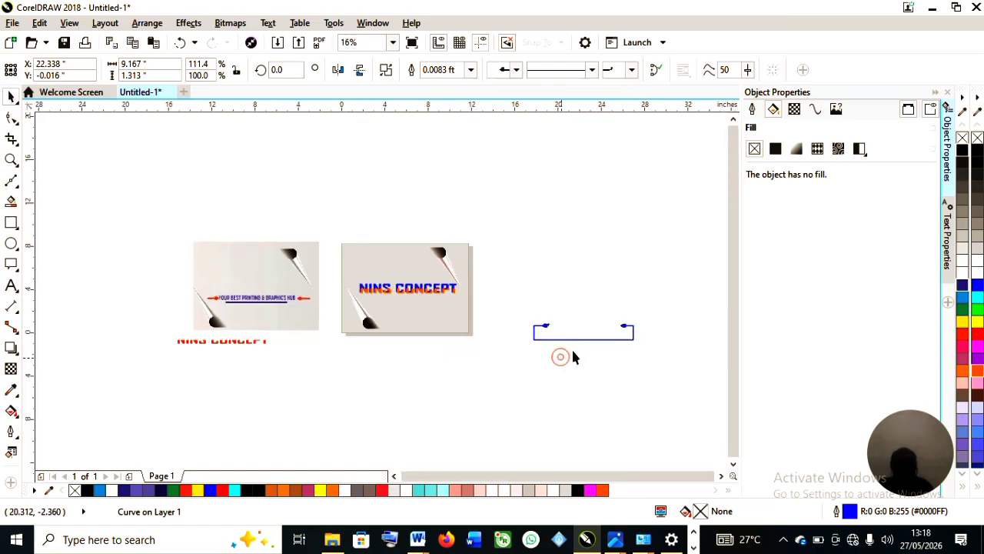
key("Delete")
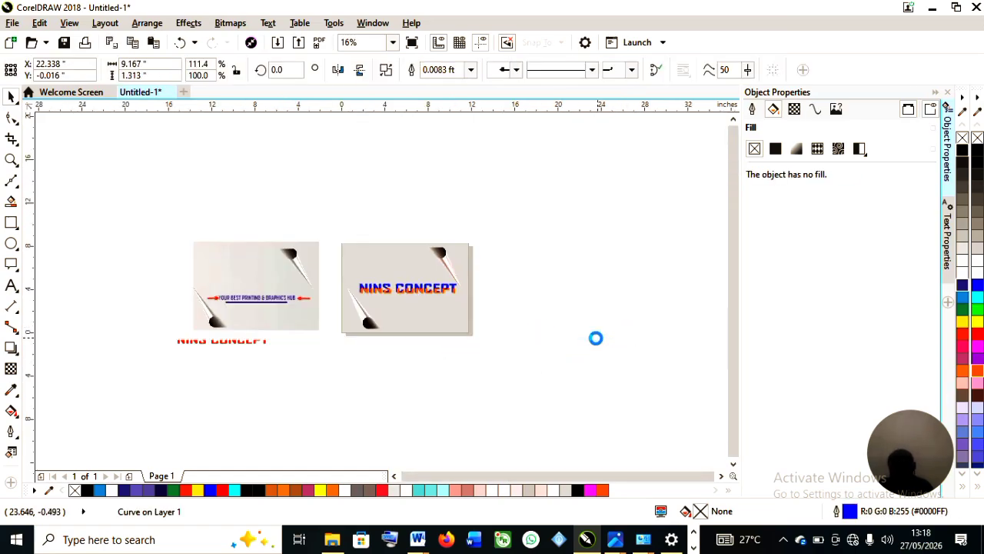
left_click(11, 222)
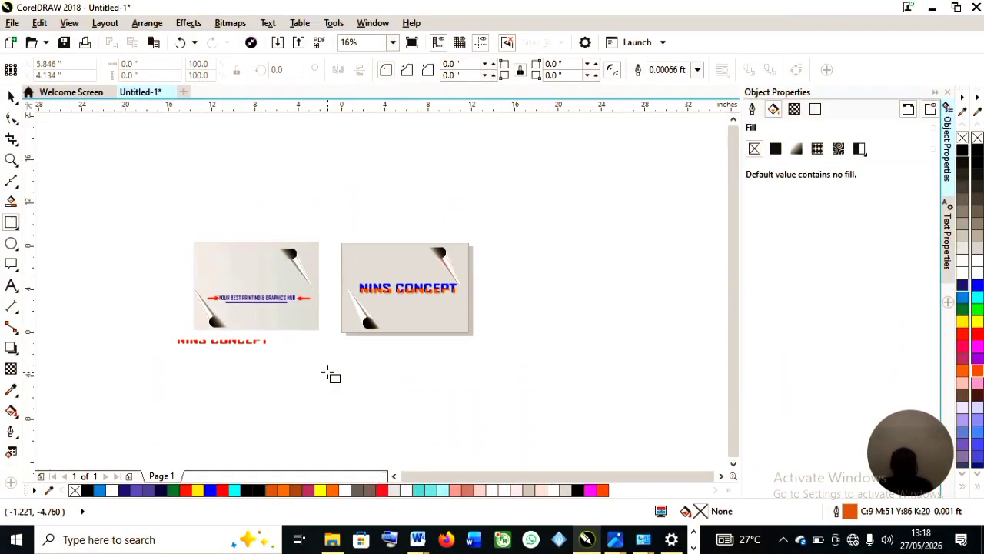
mouse_move(331, 374)
left_mouse_down()
mouse_move(507, 422)
mouse_move(574, 421)
left_mouse_up()
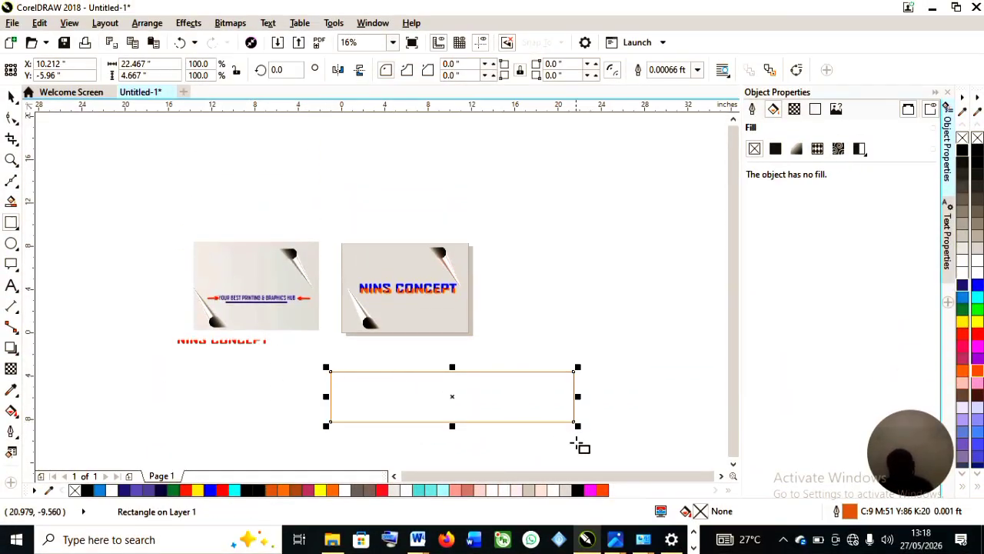
key("Delete")
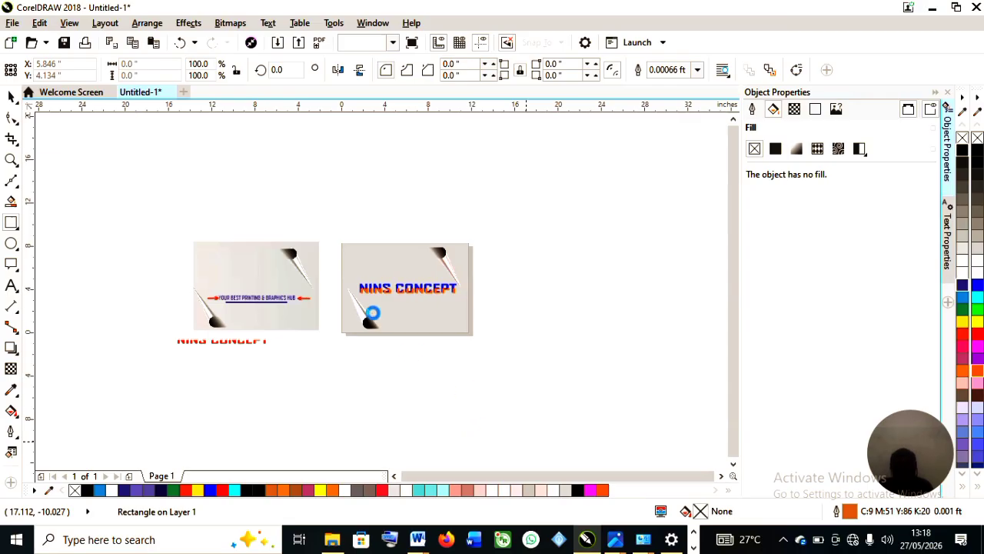
Draw a rectangle about 11.5 by 1.9 inches around the NINS CONCEPT title on the background.
scroll(376, 311, "up", 2)
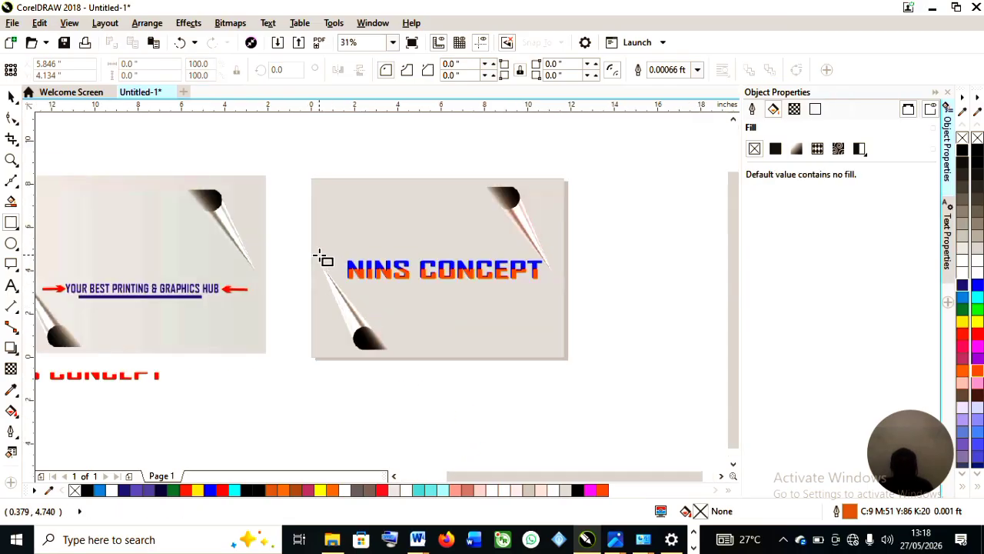
mouse_move(306, 255)
left_mouse_down()
mouse_move(378, 282)
mouse_move(556, 297)
left_mouse_up()
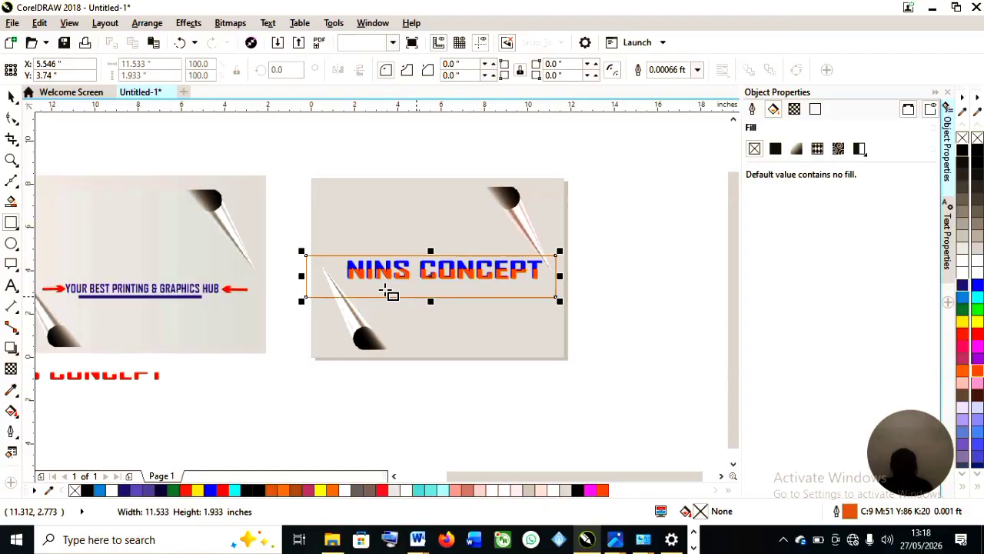
Move the title-sized rectangle off the design to an empty area below the page-curl background.
left_click_drag(429, 279, 449, 407)
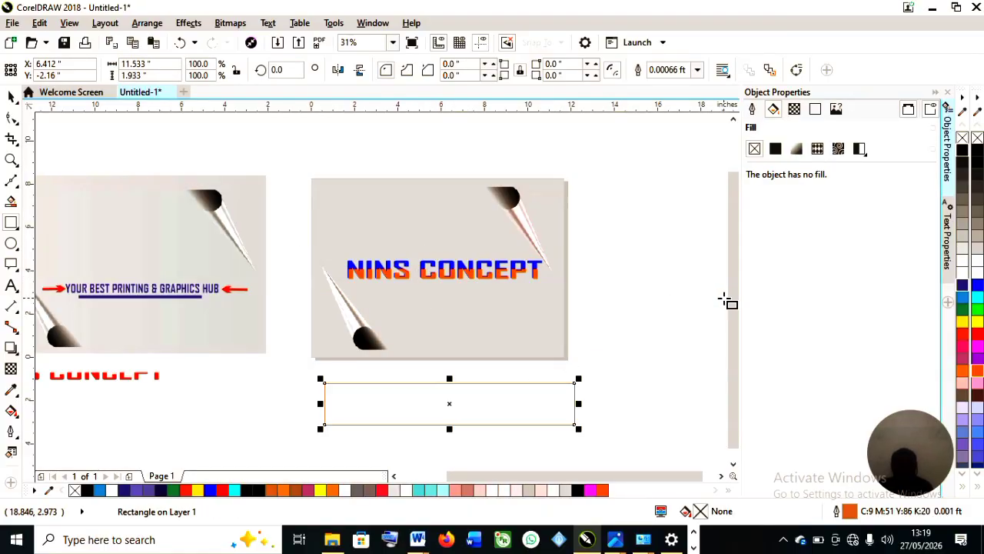
left_click_drag(731, 305, 735, 336)
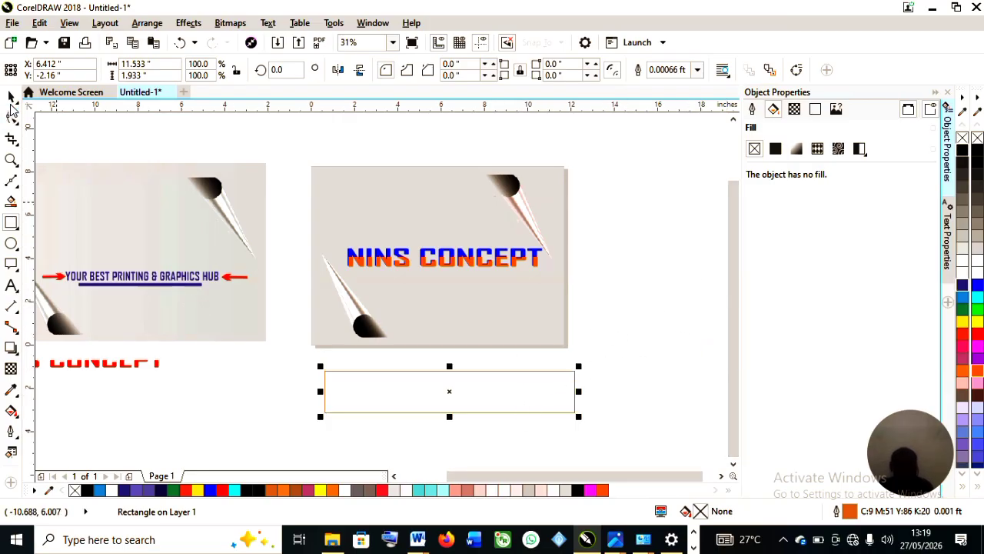
left_click(11, 96)
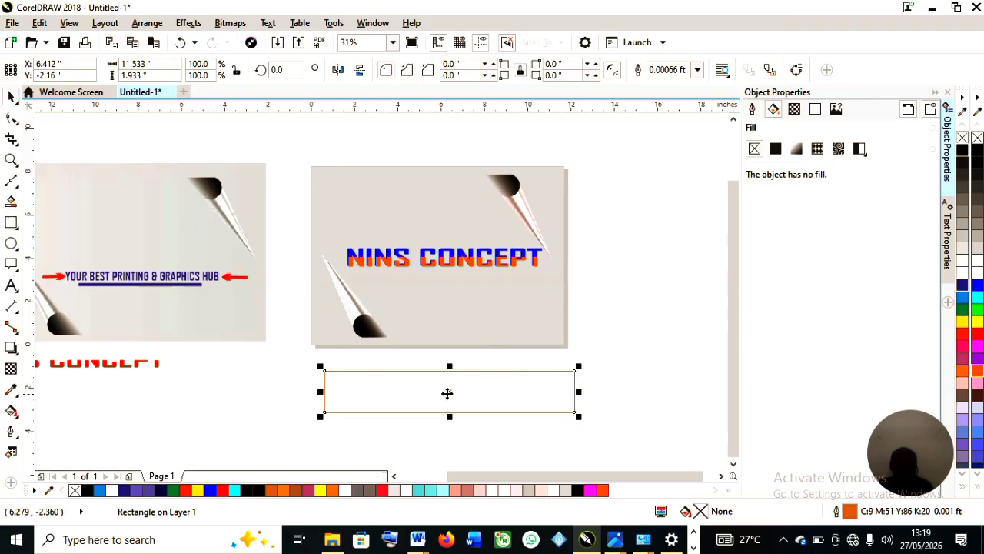
left_click_drag(448, 393, 459, 411)
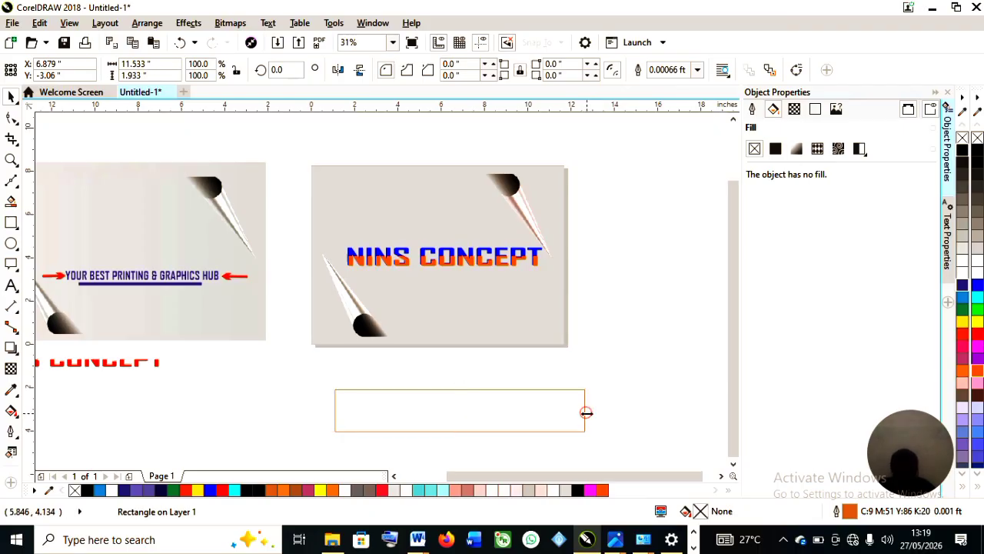
Duplicate the rectangle and resize the copy to about 9.7 by 3.2 inches, centred on the original.
left_click_drag(587, 411, 567, 412)
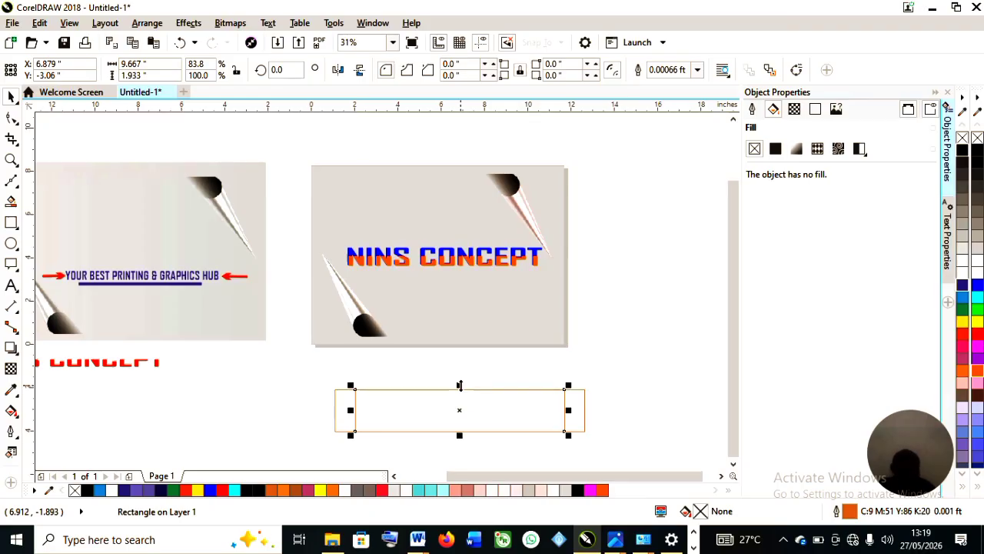
left_click_drag(460, 385, 461, 374)
left_click_drag(460, 435, 460, 448)
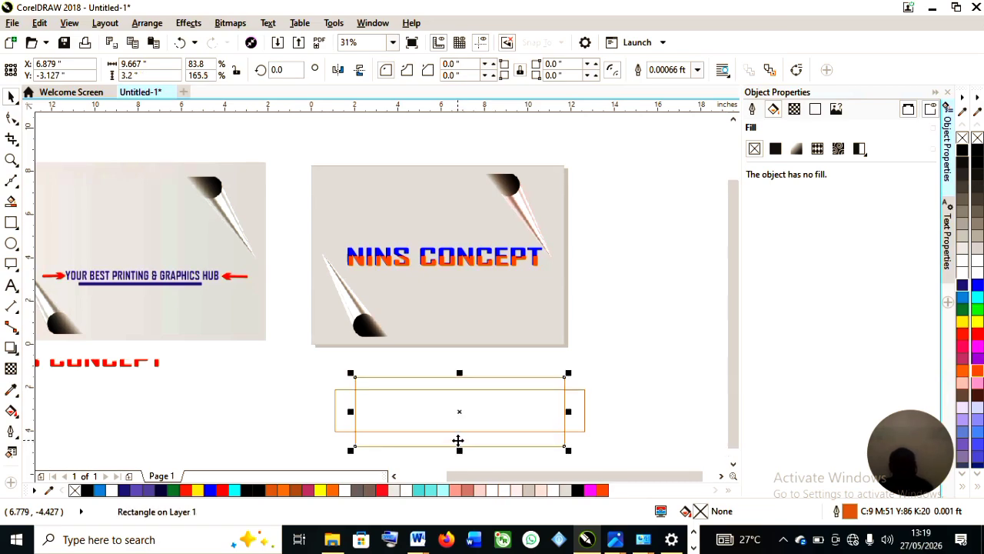
Make another copy of the original rectangle resized to about 13.5 by 1.2 inches, centred on the others.
left_click(582, 405)
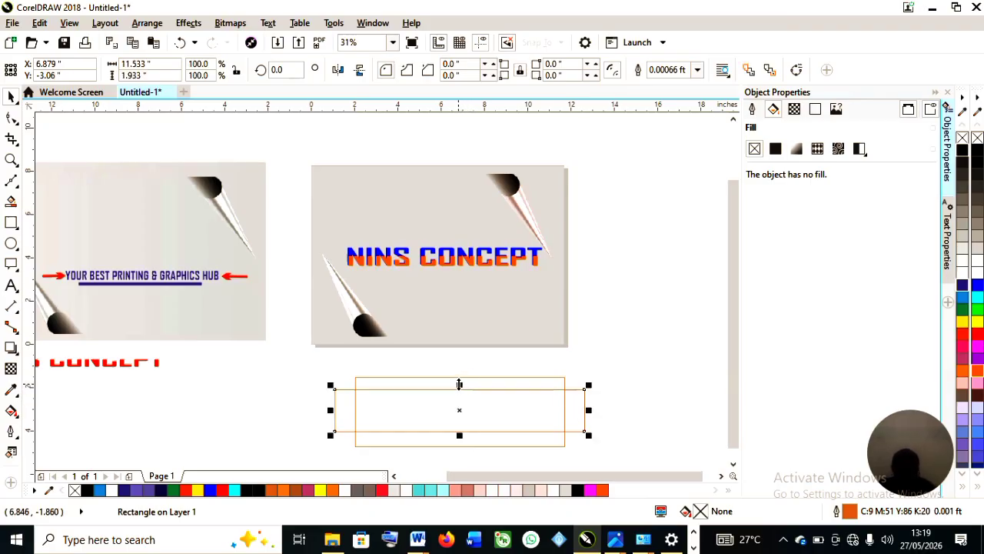
left_click_drag(460, 385, 460, 392)
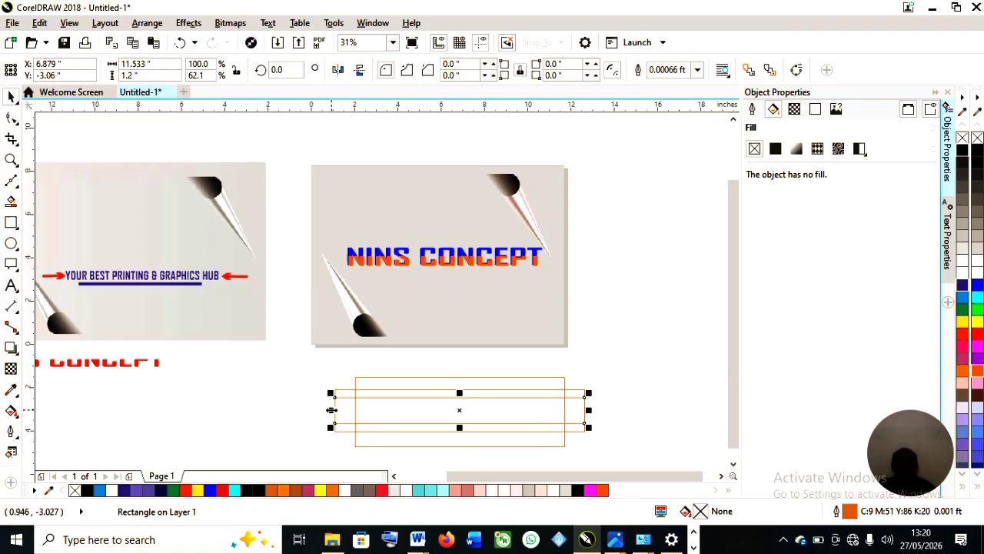
left_click_drag(332, 410, 307, 410)
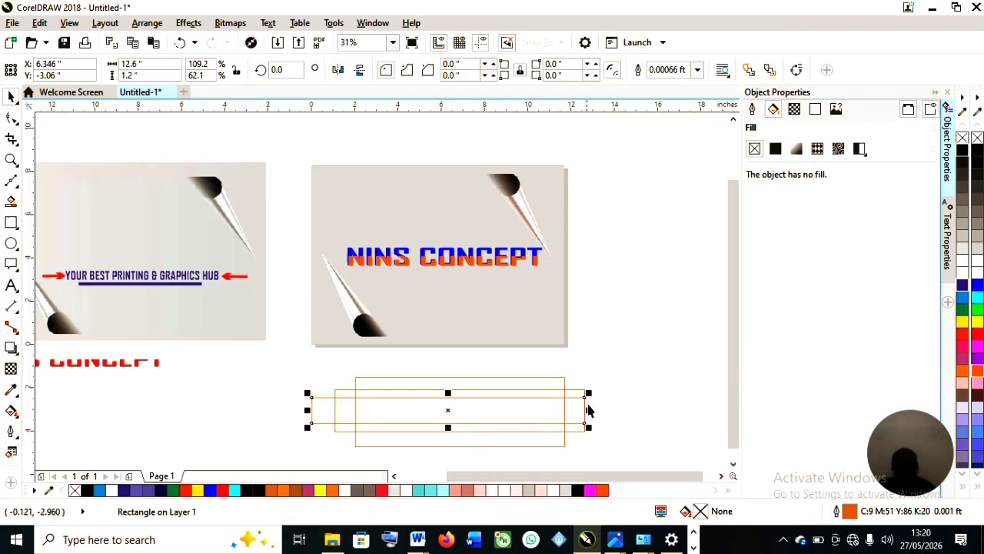
left_click_drag(589, 410, 607, 407)
Select the three overlapping rectangles and duplicate the set off to the side as a spare copy.
scroll(433, 382, "down", 2)
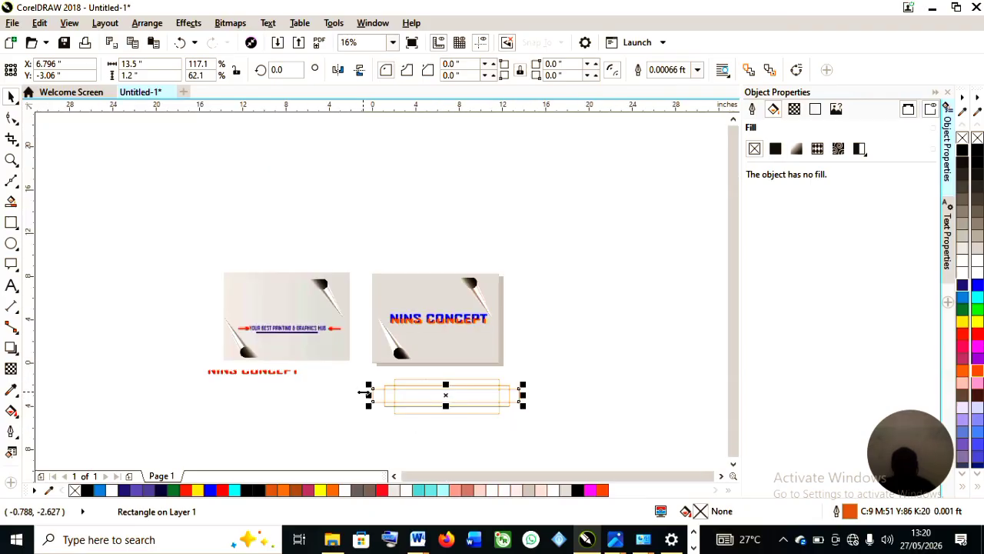
left_click_drag(629, 355, 329, 425)
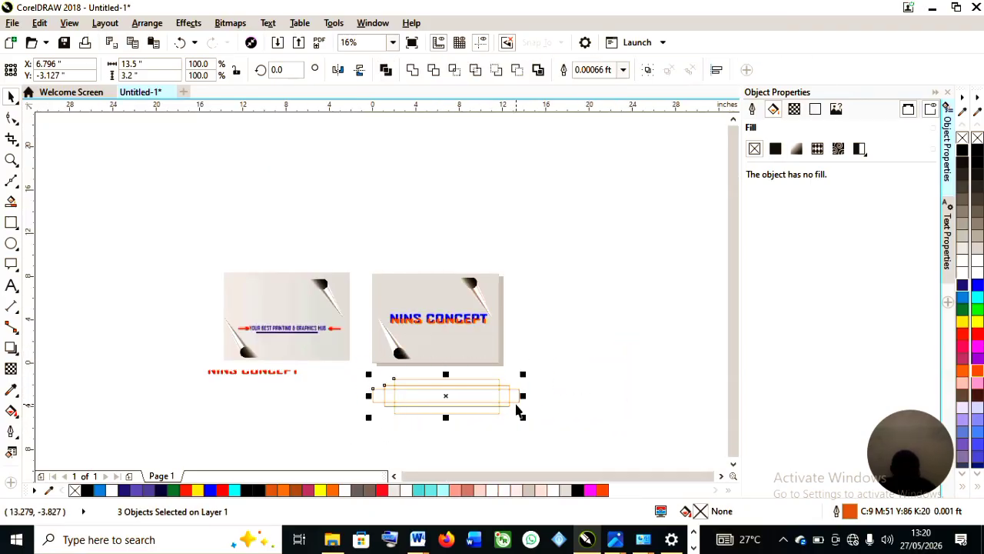
left_click_drag(516, 412, 517, 383)
left_click_drag(443, 396, 608, 311)
scroll(515, 392, "up", 2)
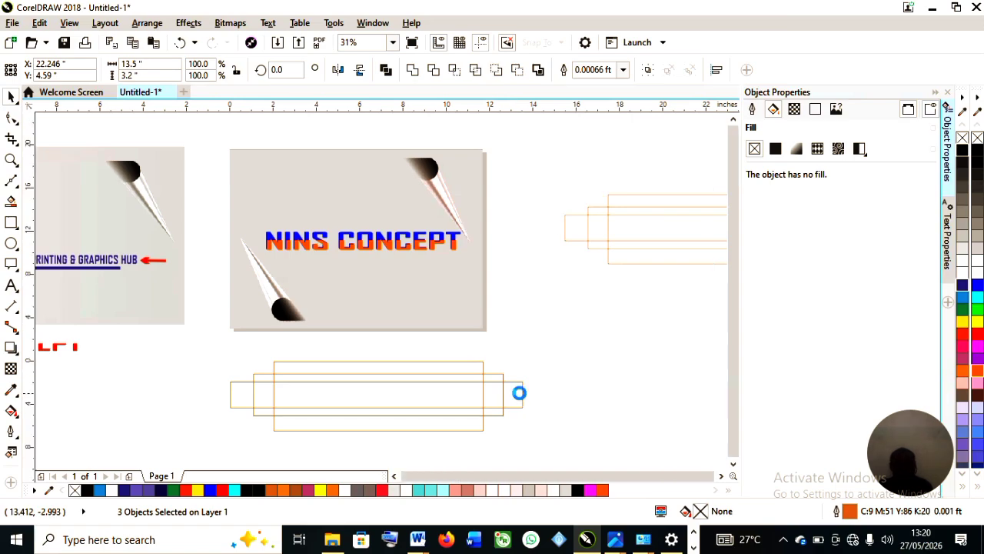
scroll(518, 391, "down", 2)
Switch to Virtual Segment Delete and remove the upper and side overlapping segments of the rectangles.
left_click(49, 204)
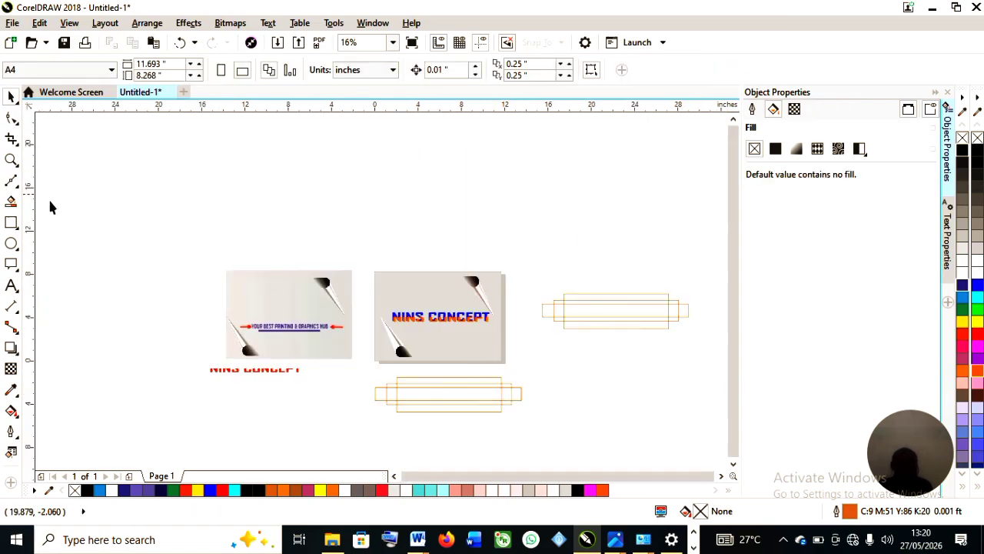
left_click(16, 147)
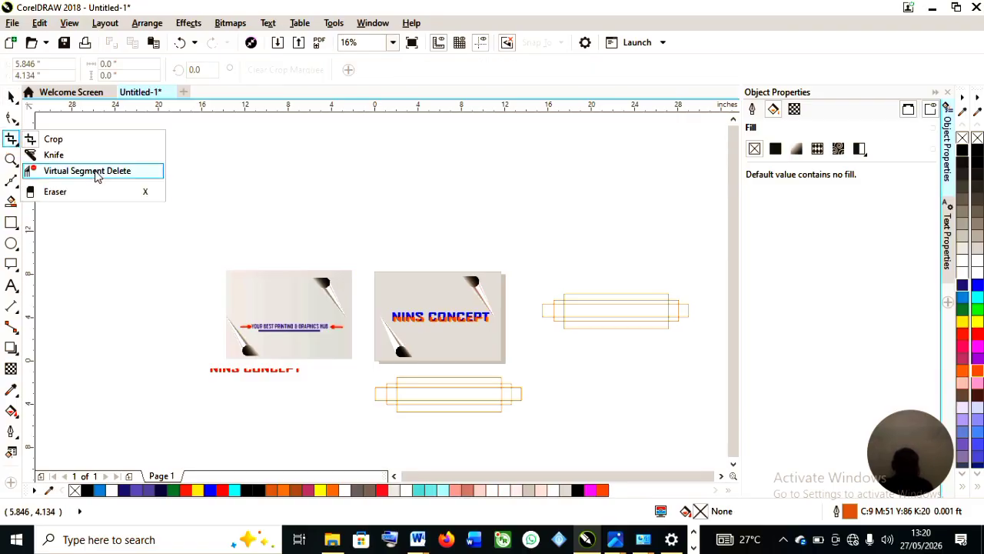
left_click(98, 172)
scroll(523, 392, "up", 2)
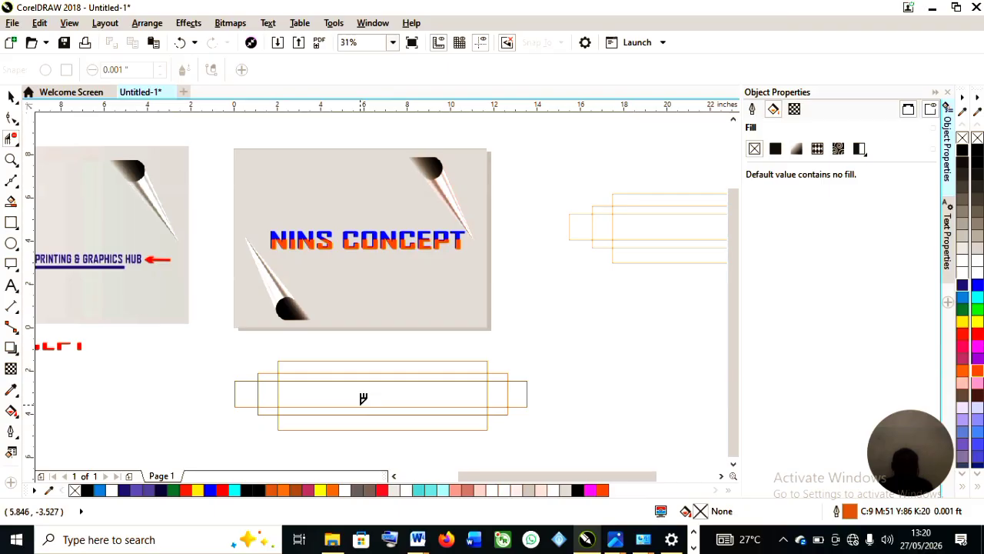
left_click(472, 361)
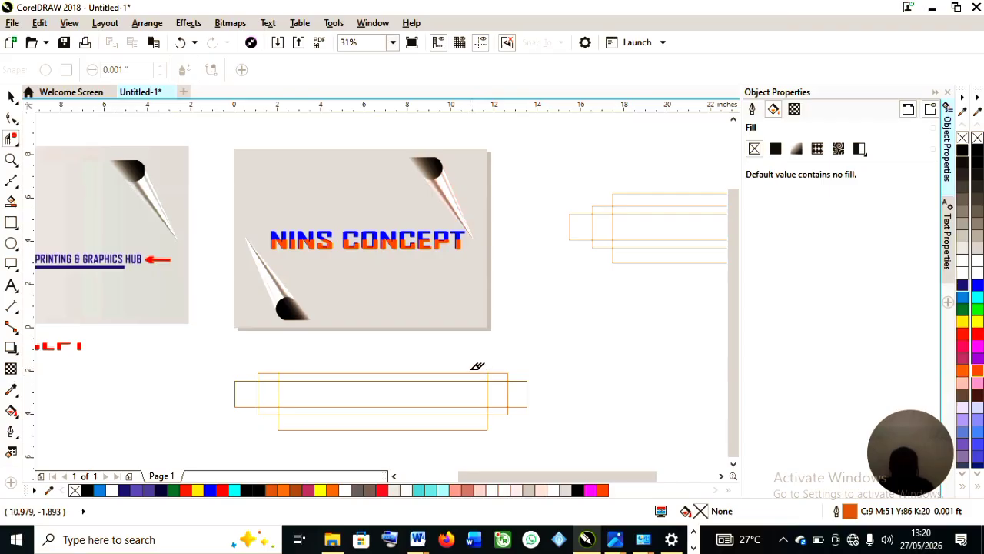
left_click(460, 374)
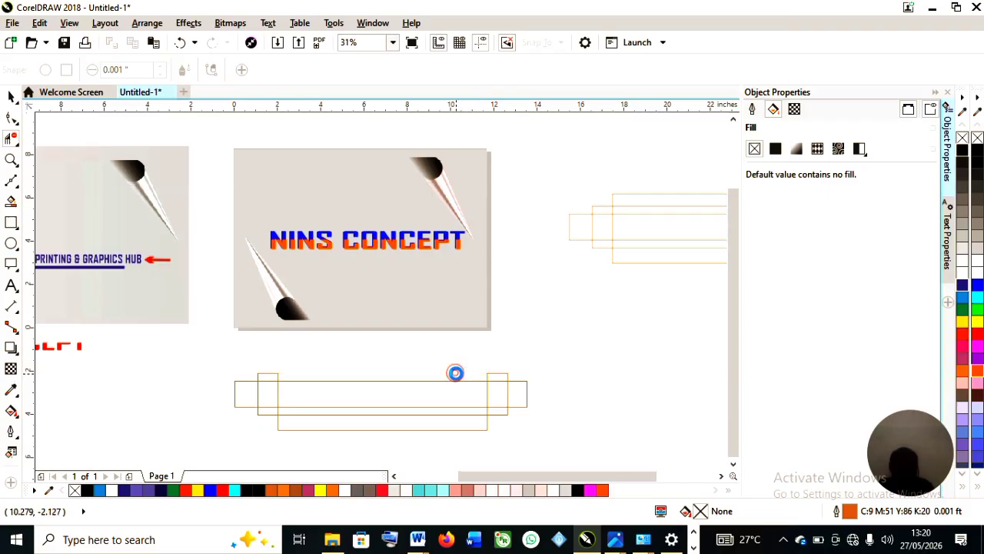
left_click(527, 389)
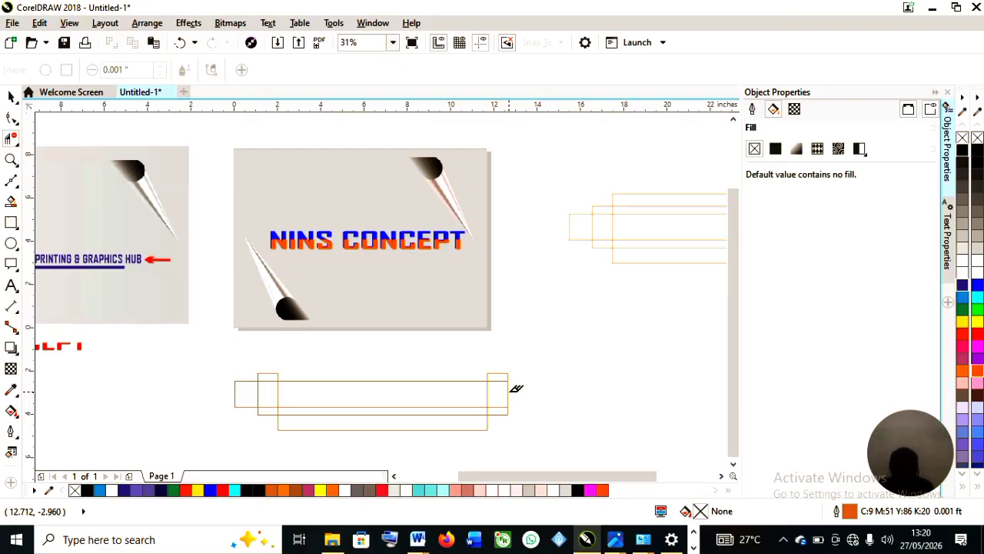
left_click(507, 391)
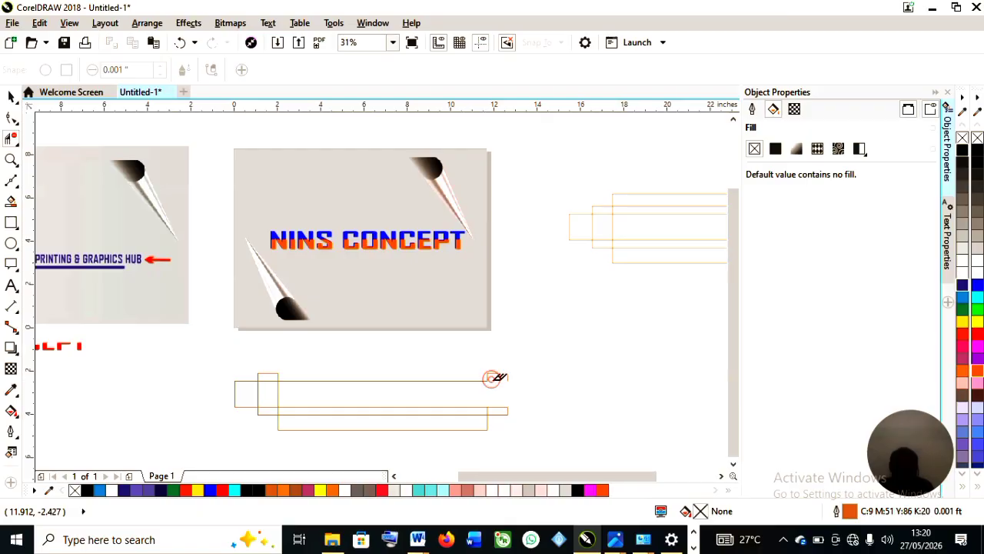
left_click(487, 381)
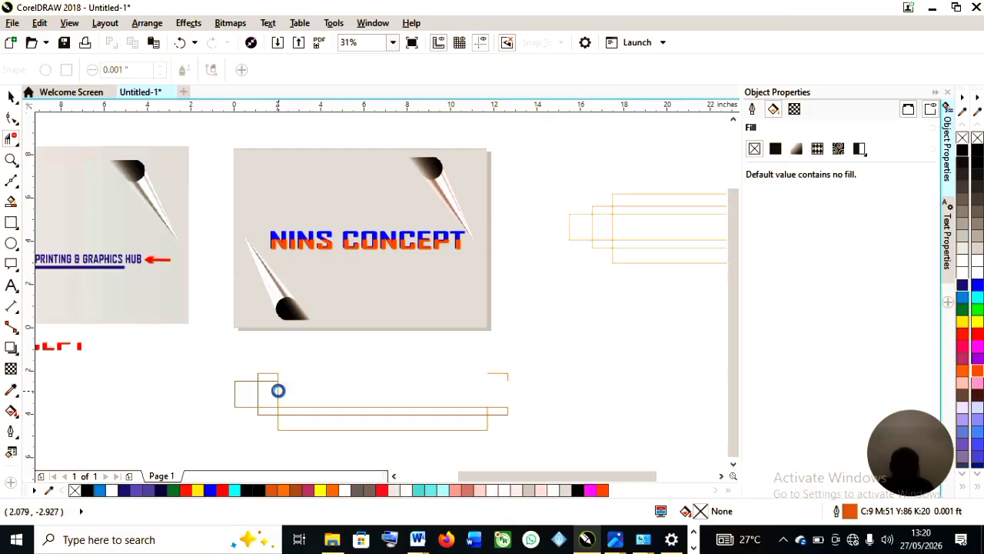
left_click(279, 376)
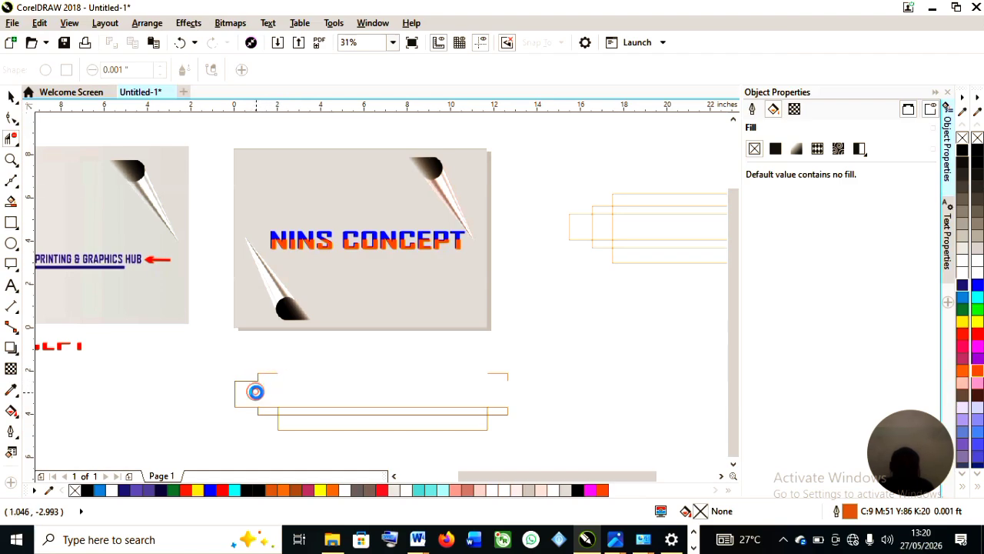
Remove the remaining lower and inner segments so only four corner brackets are left.
left_click(235, 389)
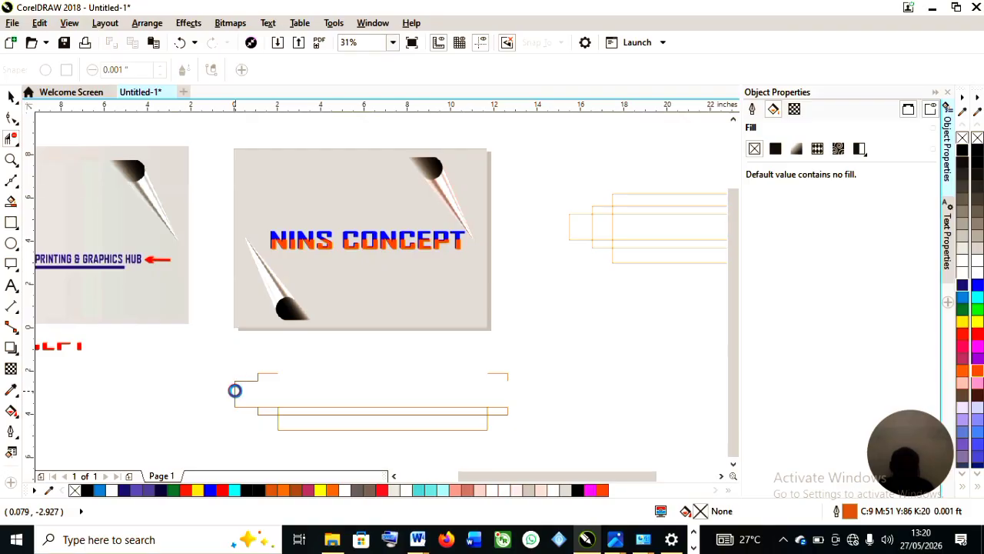
left_click(291, 408)
left_click(273, 408)
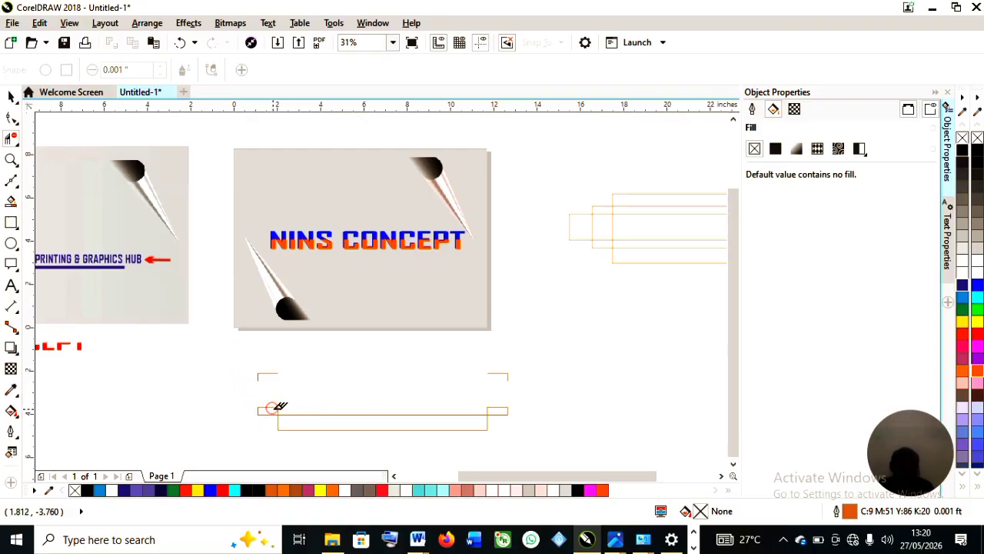
left_click(271, 408)
left_click(274, 407)
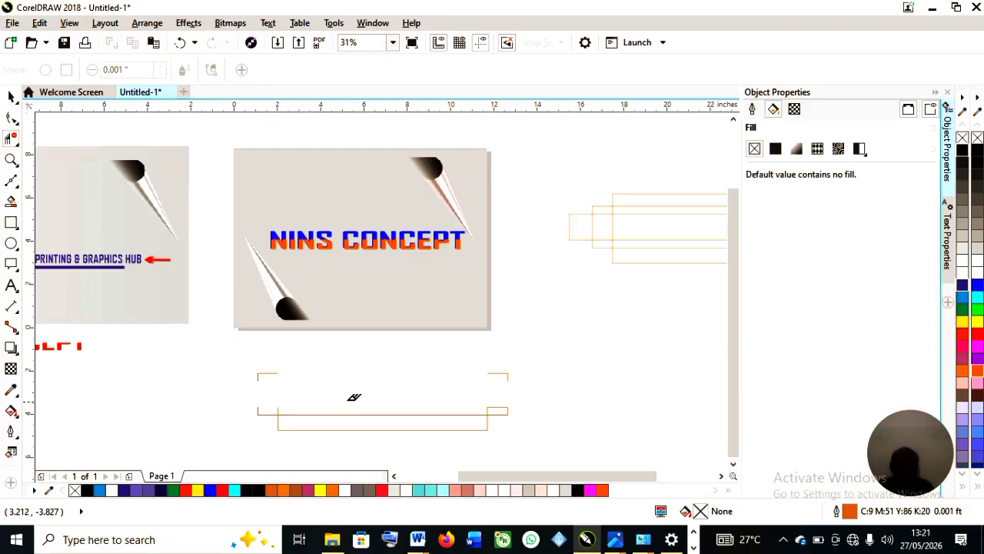
left_click(500, 405)
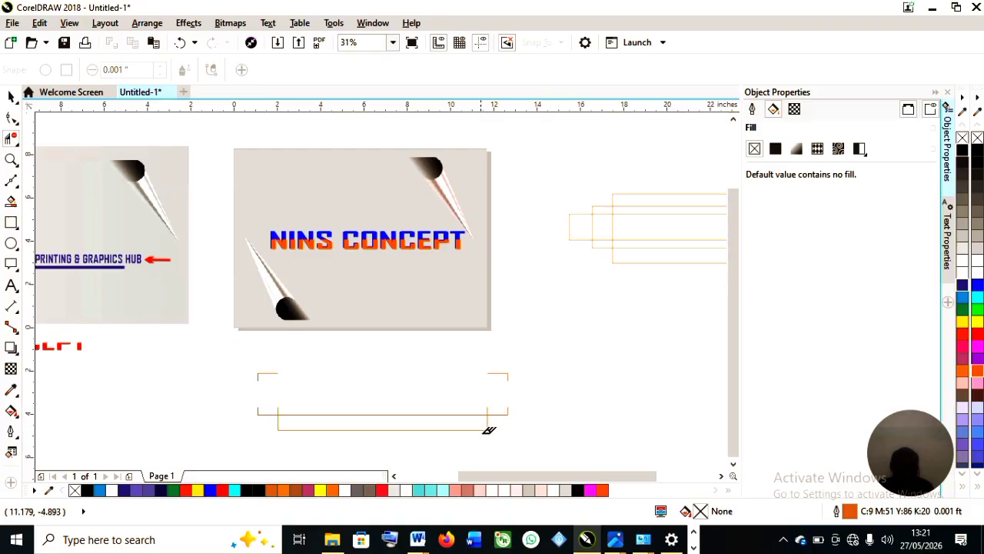
left_click(485, 428)
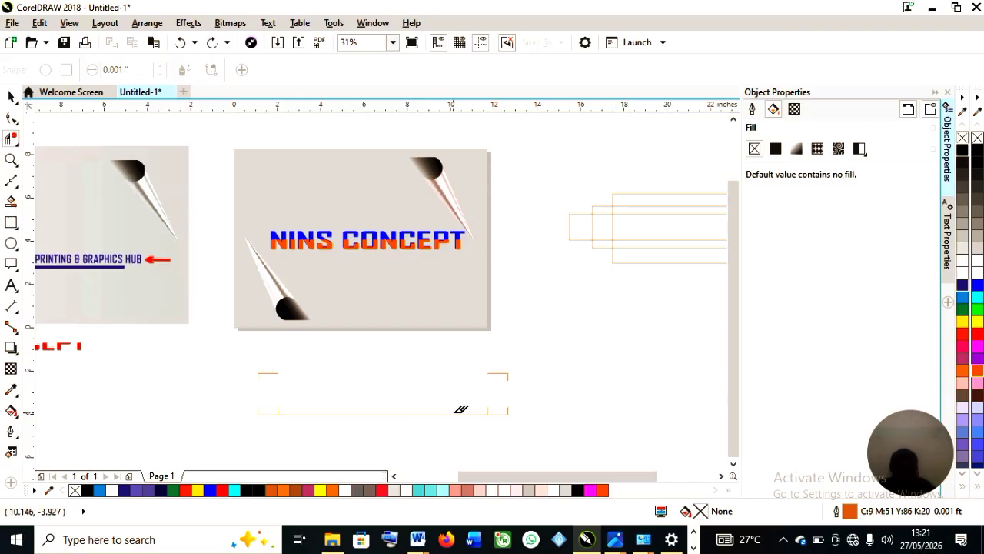
left_click(460, 410)
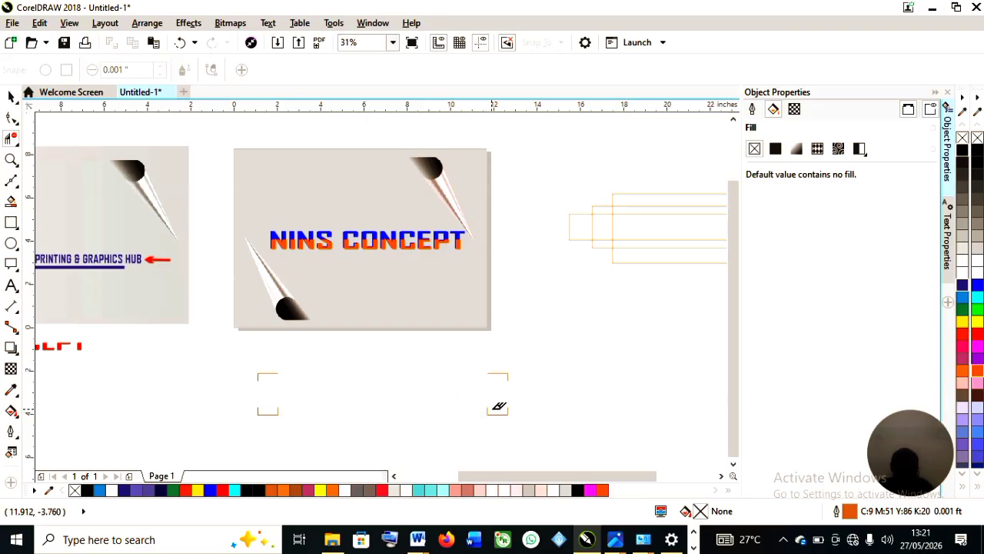
left_click(489, 406)
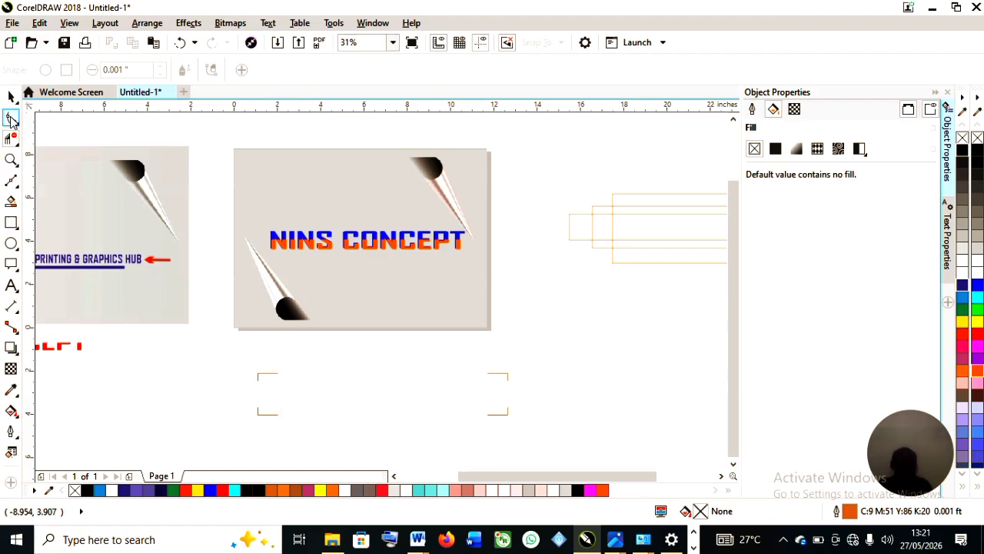
Select the four corner brackets, nudge them, and set their outline width to 0.01 ft.
left_click(17, 94)
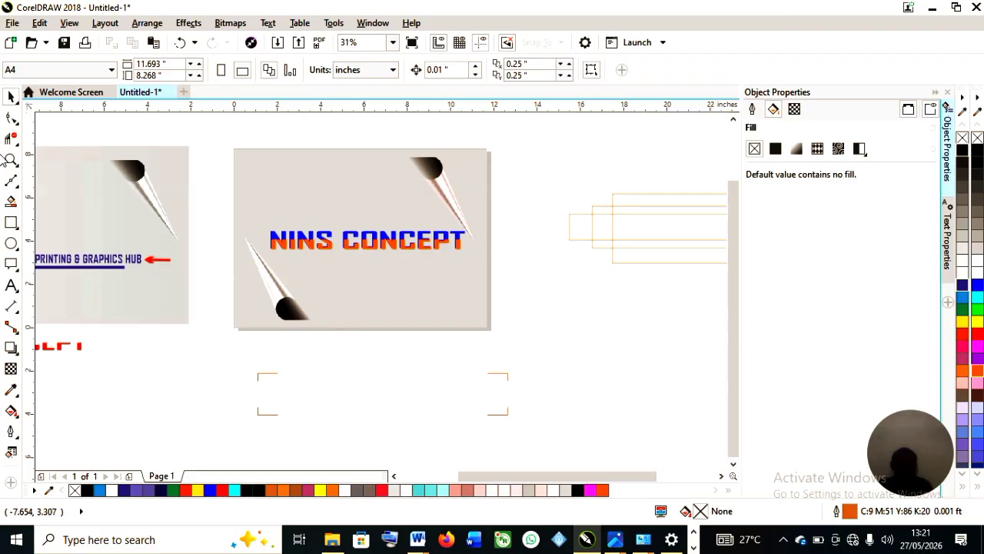
left_click_drag(242, 358, 570, 451)
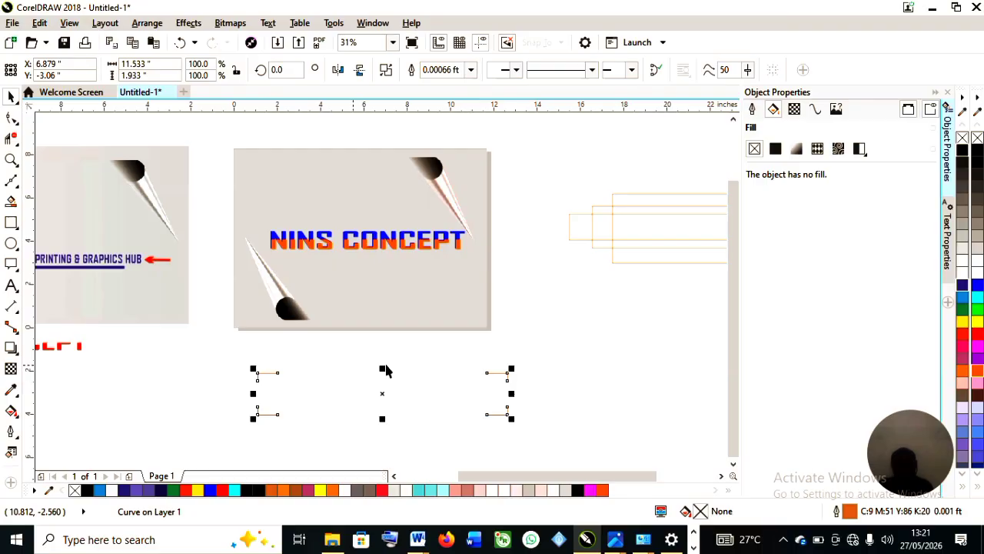
left_click_drag(384, 395, 364, 392)
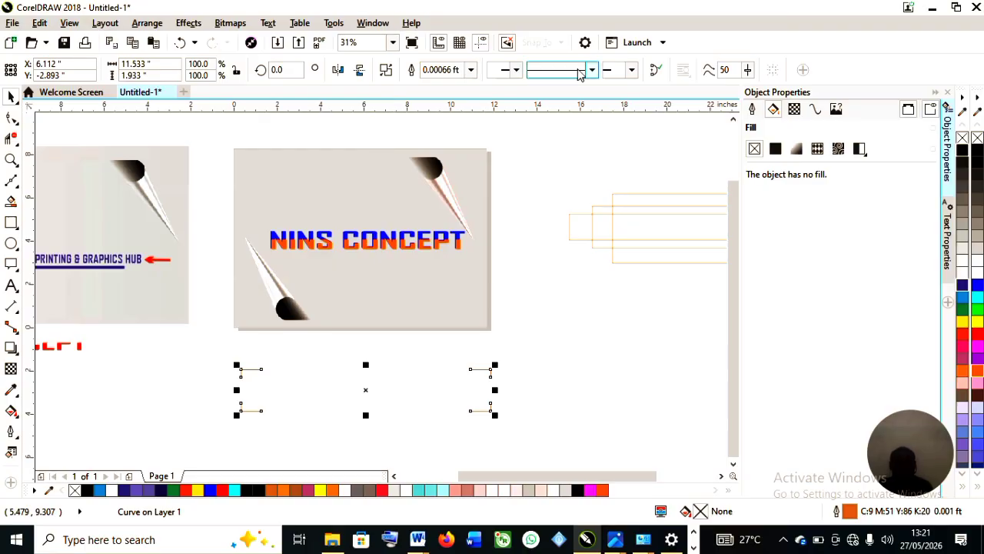
left_click(470, 71)
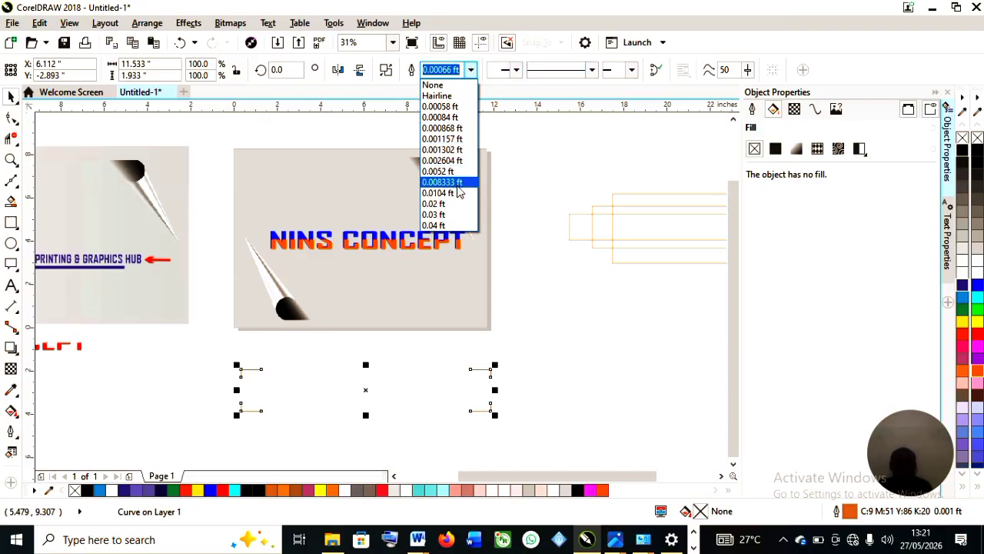
left_click(456, 191)
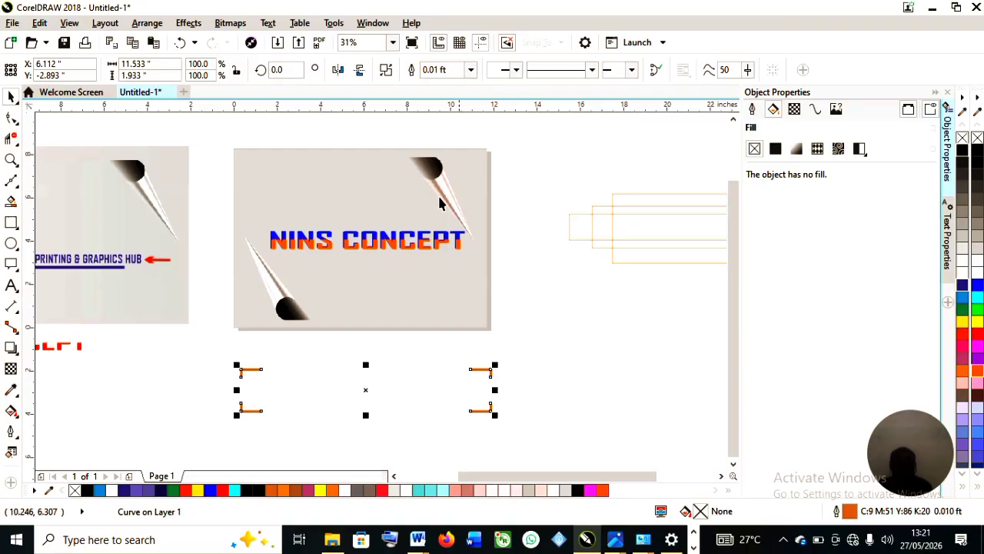
Move the corner brackets up closer beneath the page-curl background.
left_click_drag(367, 393, 376, 374)
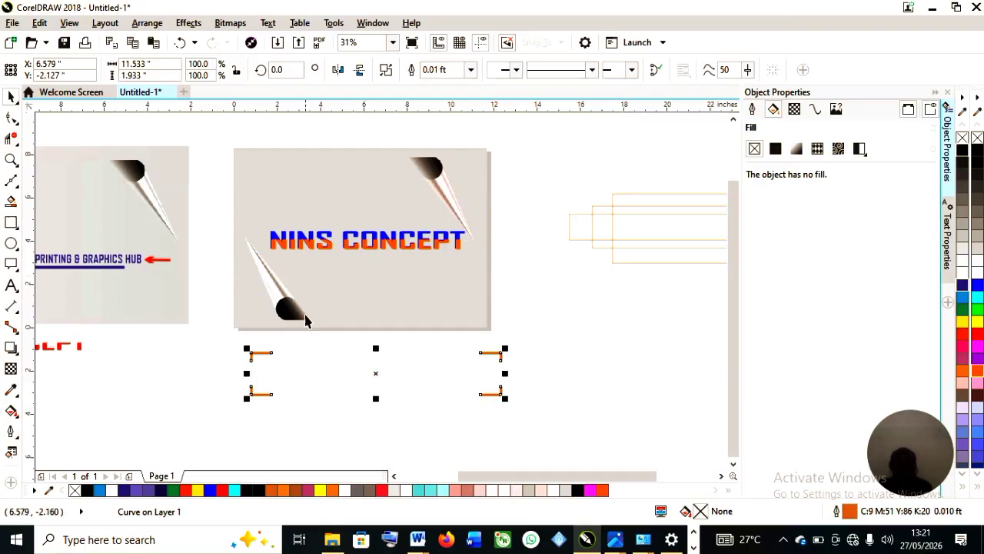
scroll(414, 250, "down", 2)
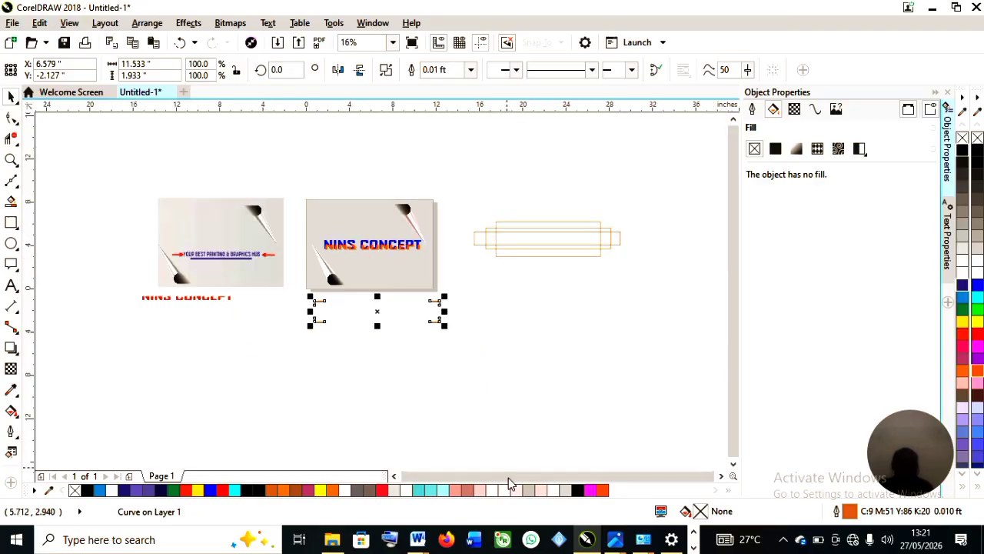
scroll(402, 315, "up", 2)
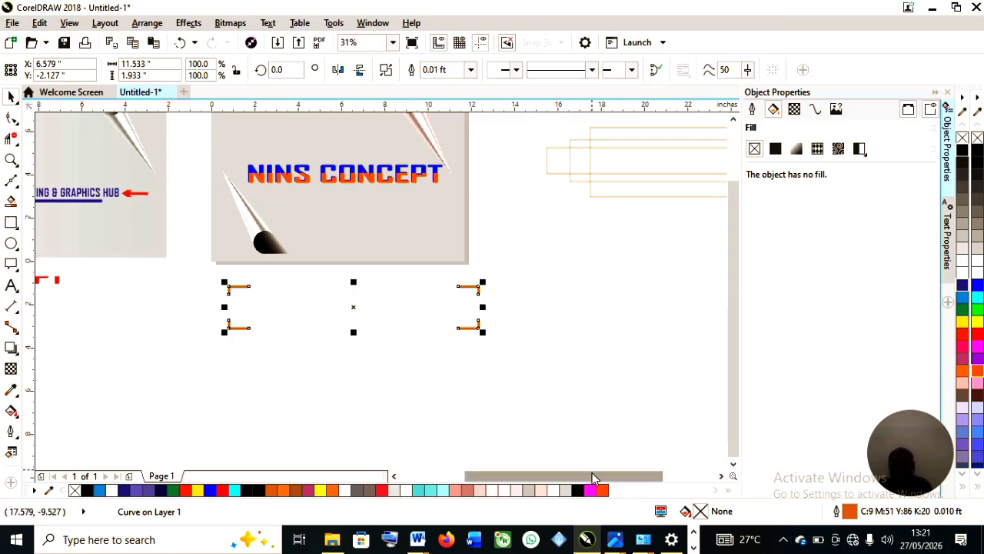
Switch to Virtual Segment Delete and remove the top overlapping segments of the second set of rectangles.
left_click_drag(589, 477, 630, 476)
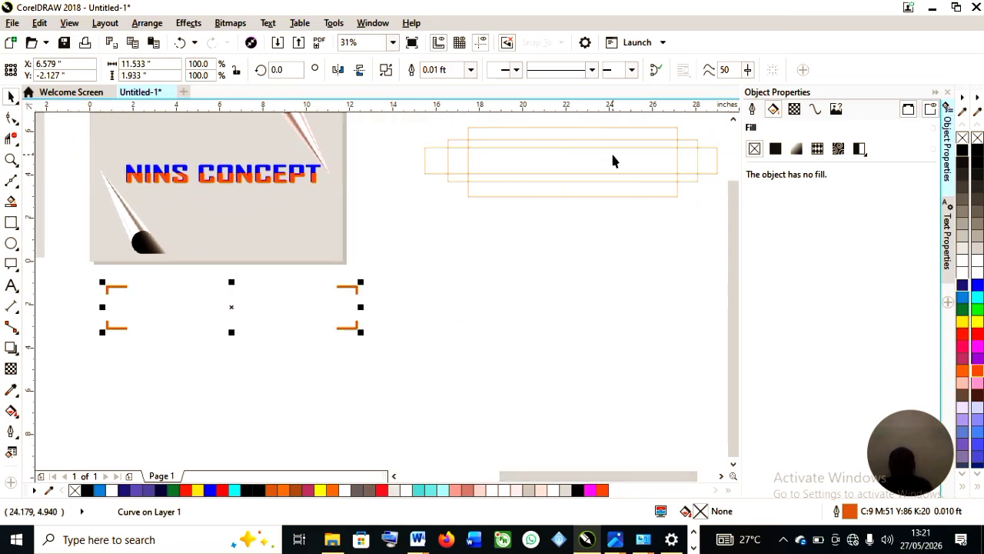
scroll(610, 152, "down", 2)
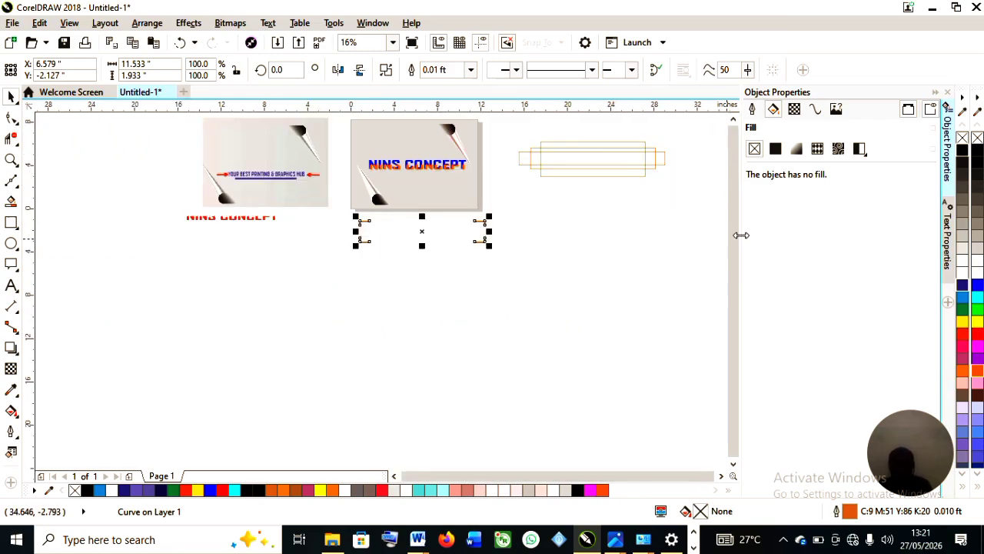
left_click(10, 140)
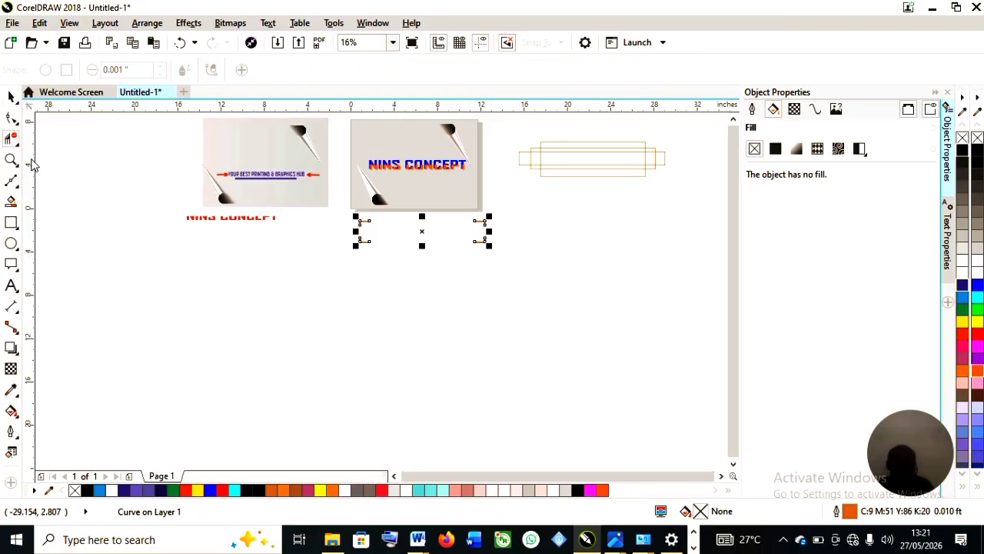
left_click(17, 146)
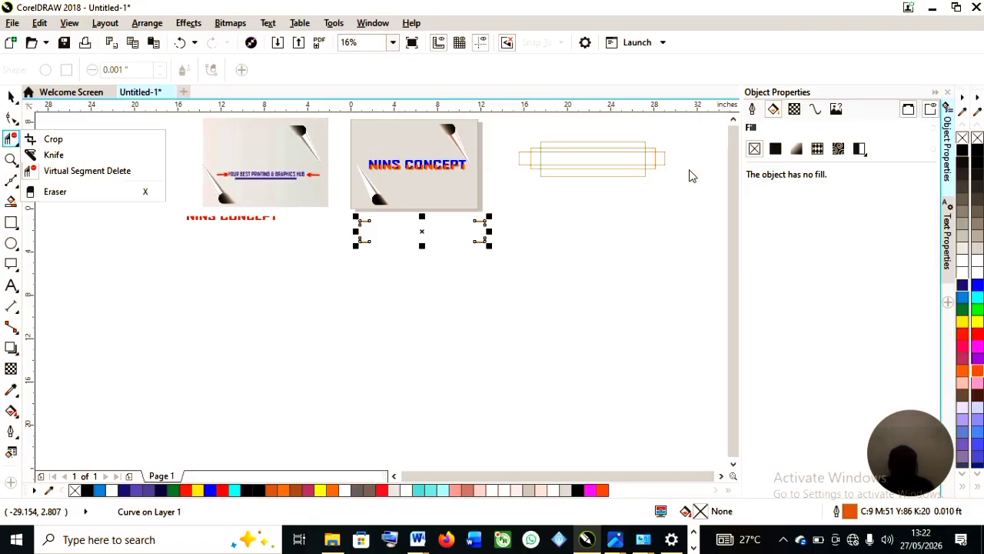
left_click(73, 171)
scroll(628, 146, "up", 1)
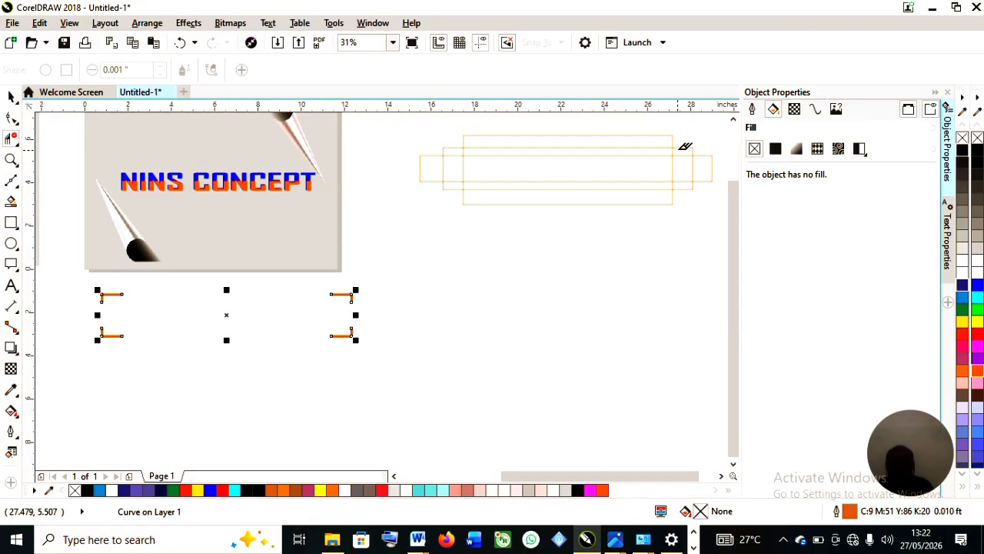
scroll(684, 147, "up", 1)
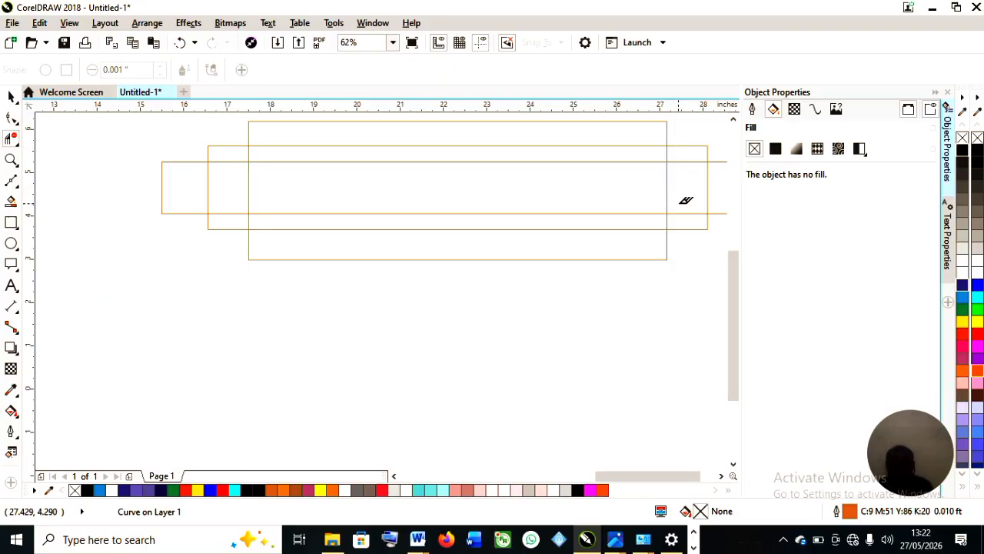
scroll(670, 205, "down", 1)
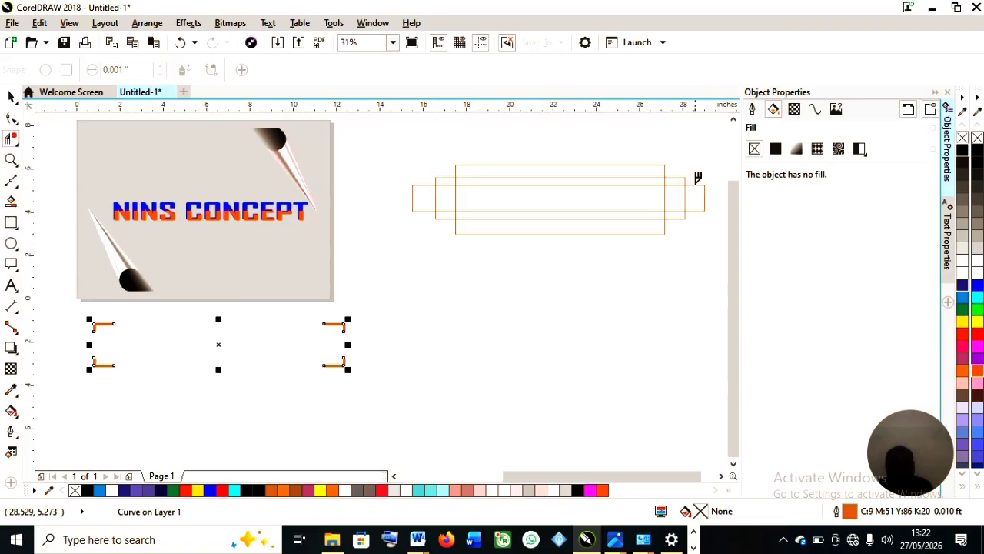
left_click(695, 188)
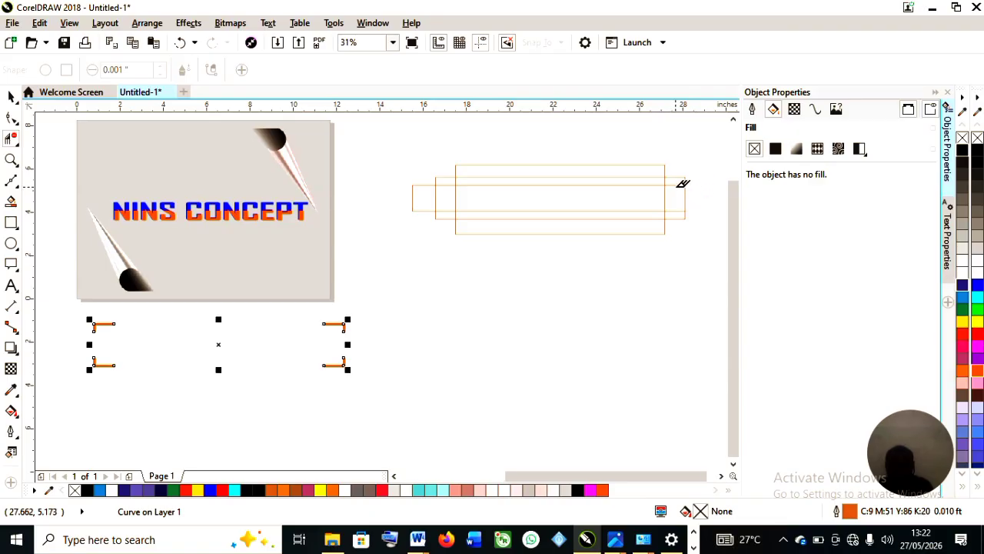
left_click(643, 165)
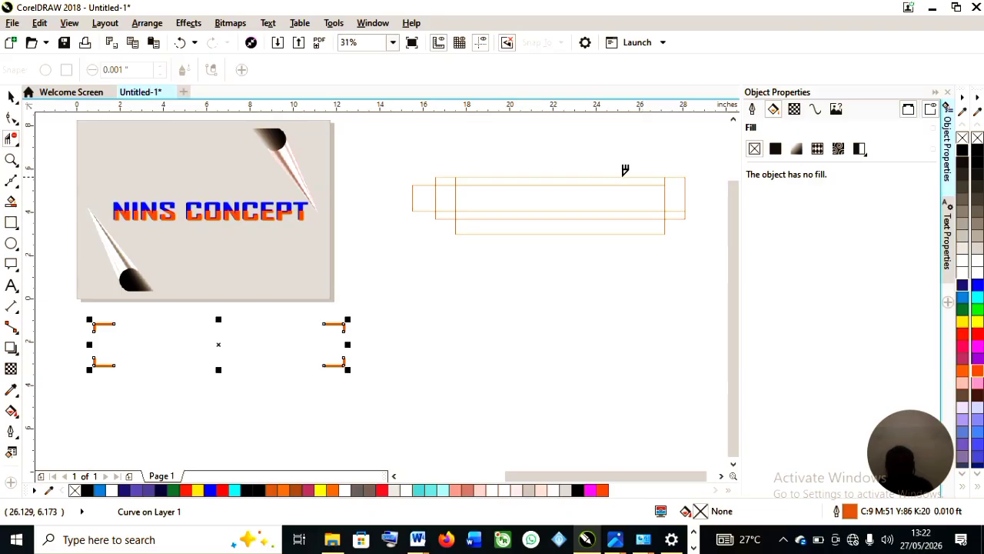
left_click(616, 176)
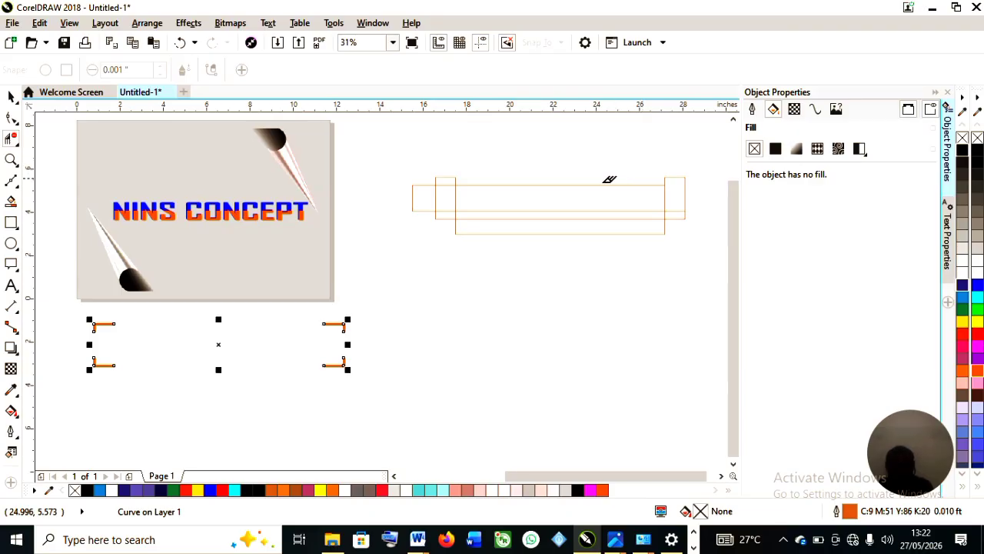
left_click(510, 184)
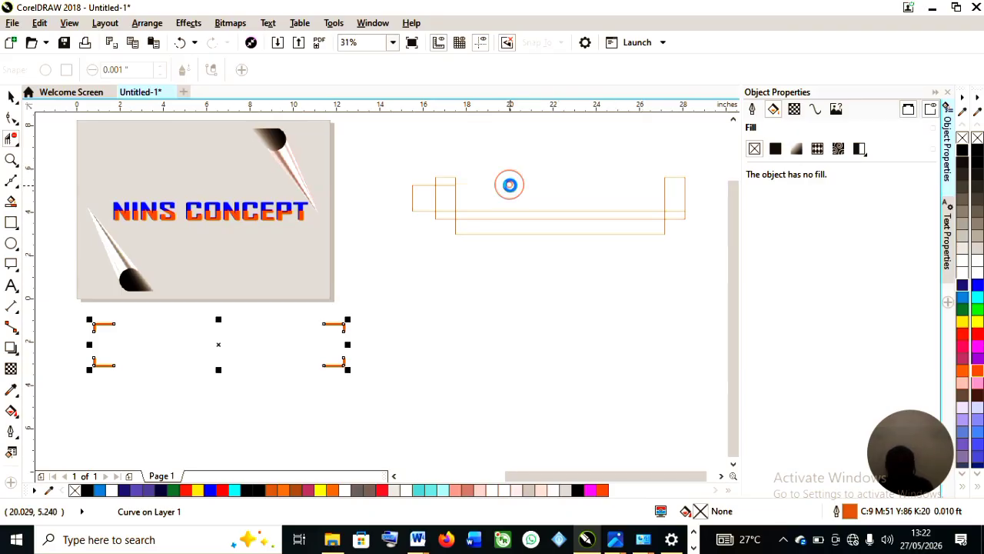
Remove the remaining side and inner segments so only one open U-shaped frame is left.
left_click(445, 185)
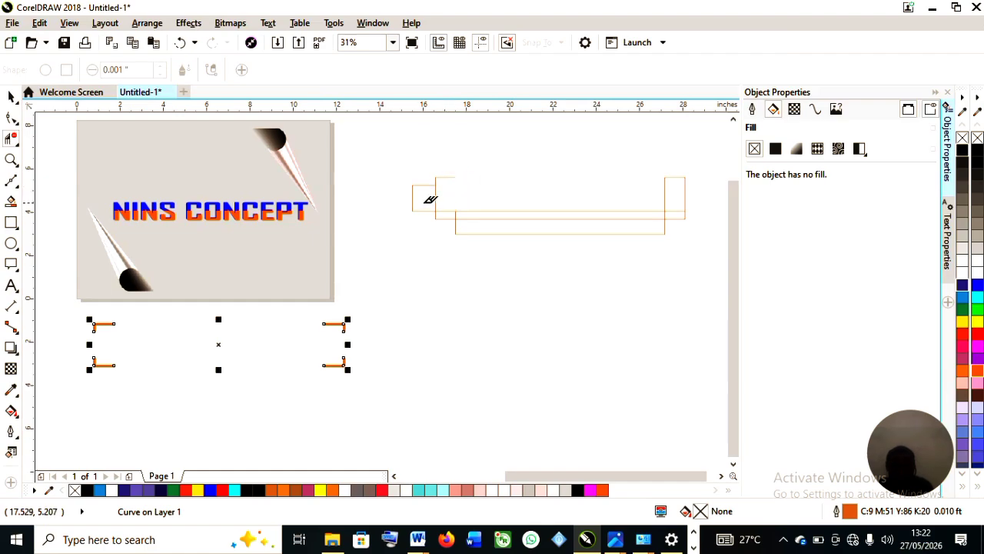
left_click(421, 184)
left_click(471, 211)
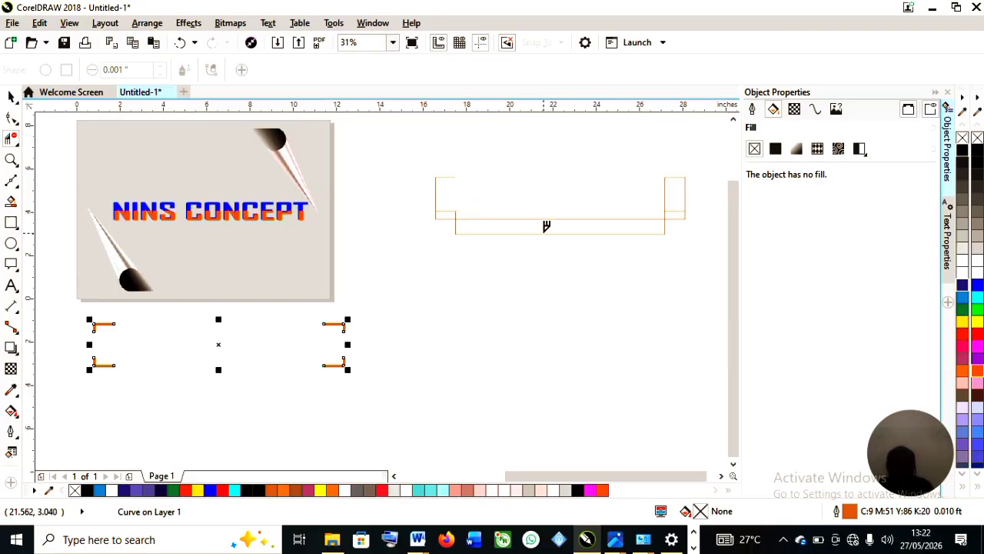
left_click(544, 233)
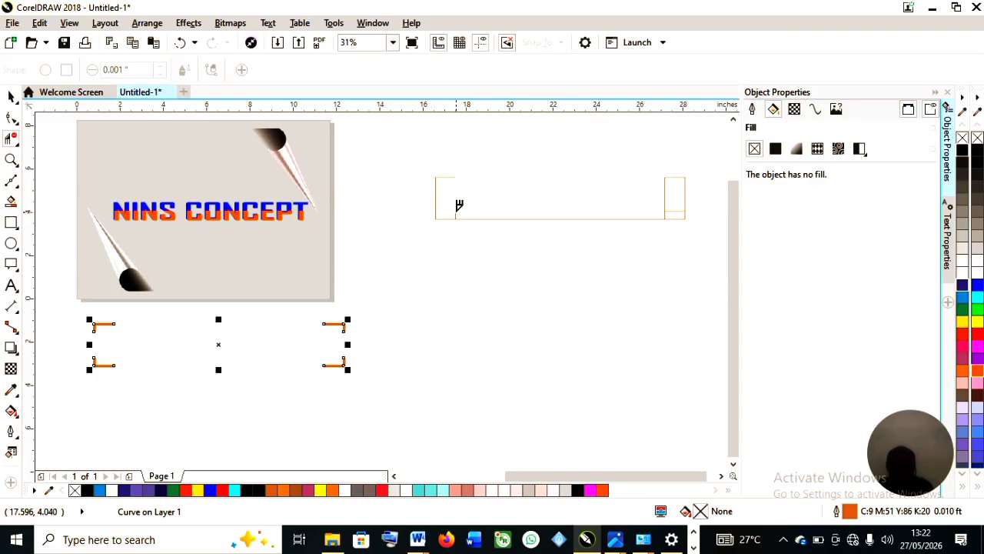
left_click(455, 209)
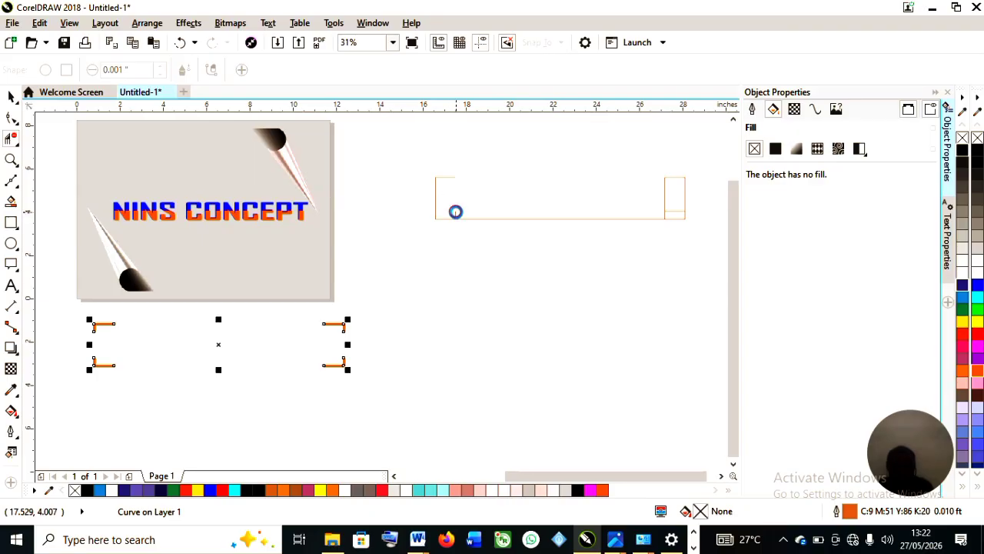
left_click(664, 196)
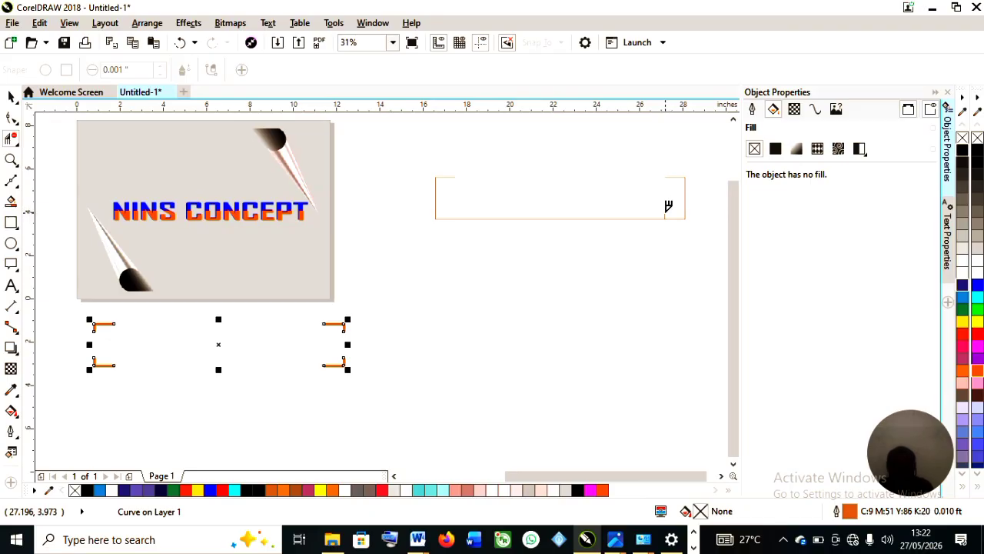
left_click(666, 212)
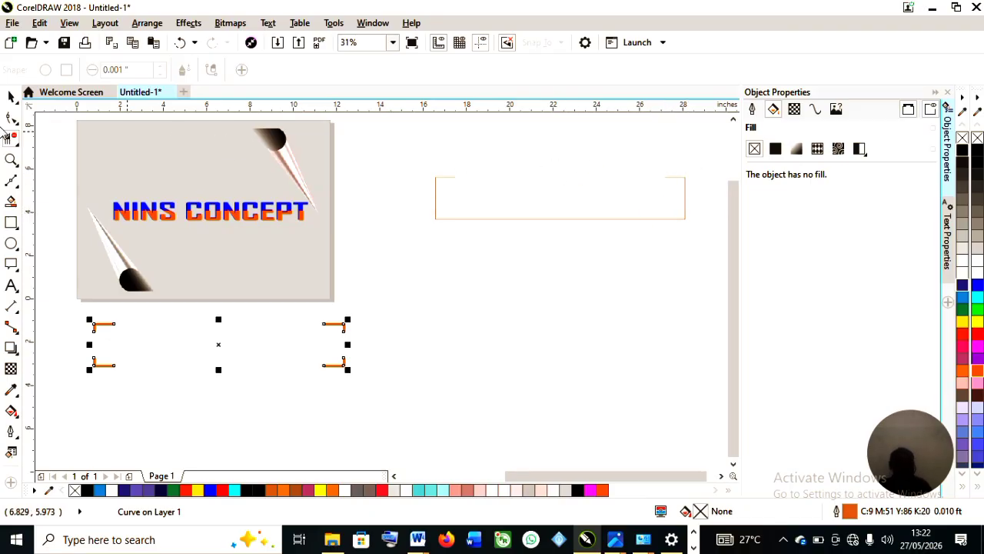
Select the open frame and set its outline width to 0.008333 ft.
left_click(435, 184)
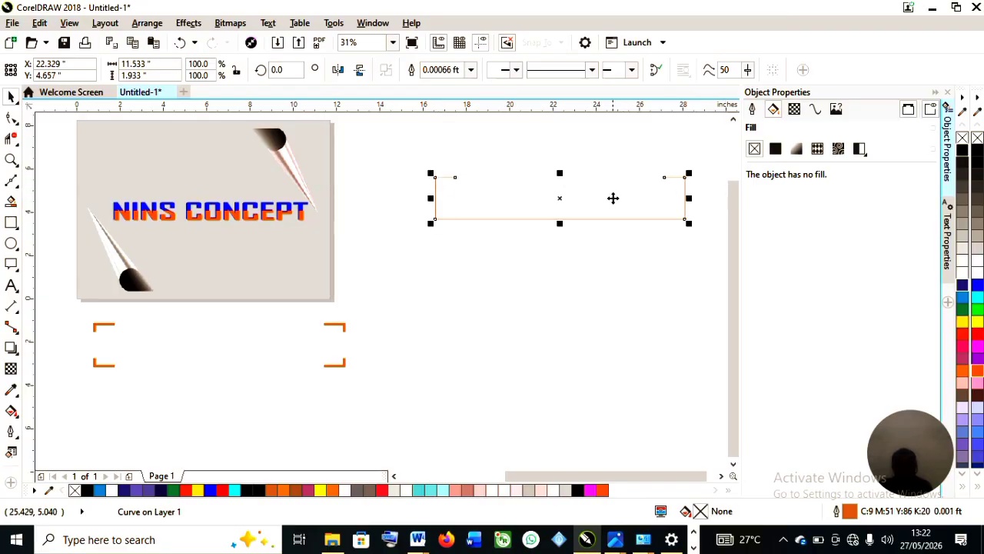
scroll(613, 199, "up", 1)
scroll(613, 192, "down", 1)
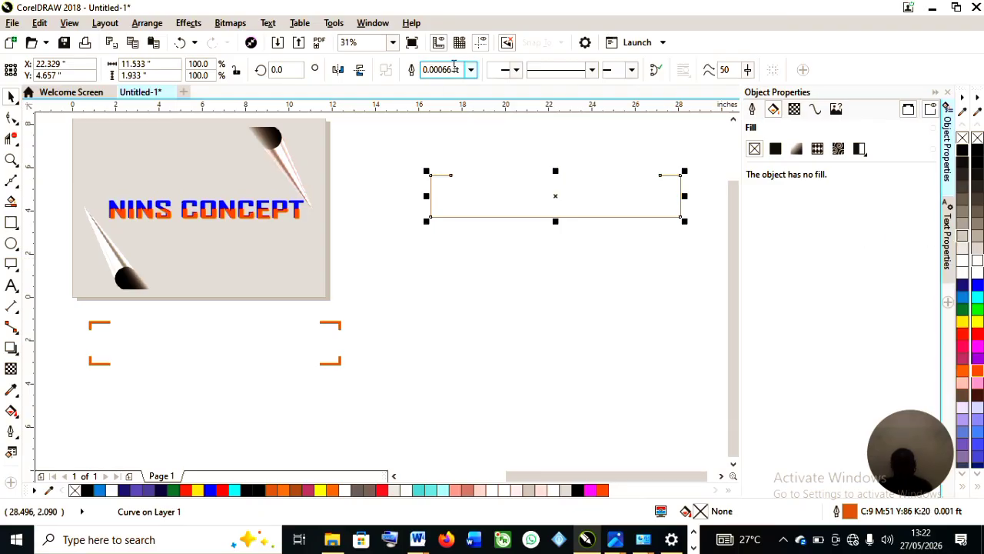
left_click(518, 68)
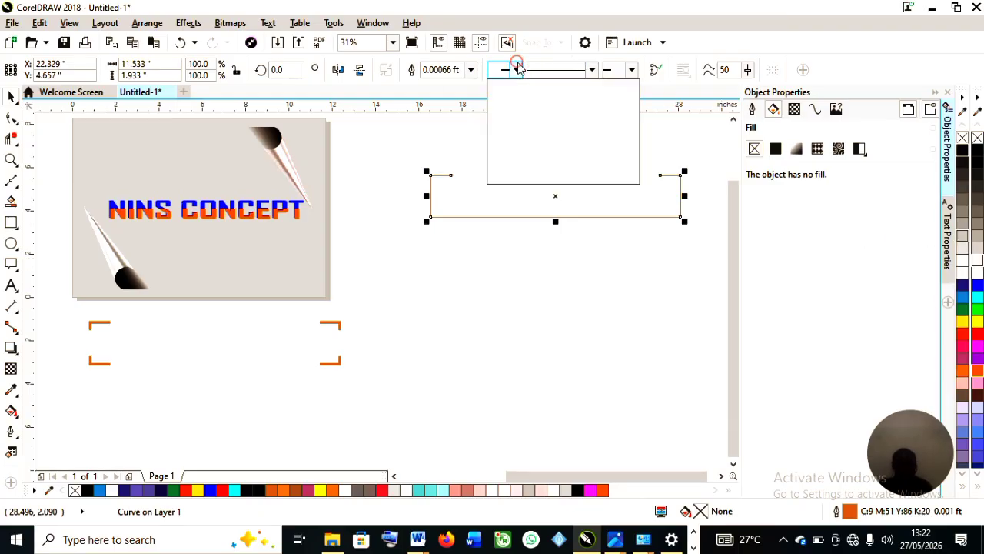
left_click(517, 94)
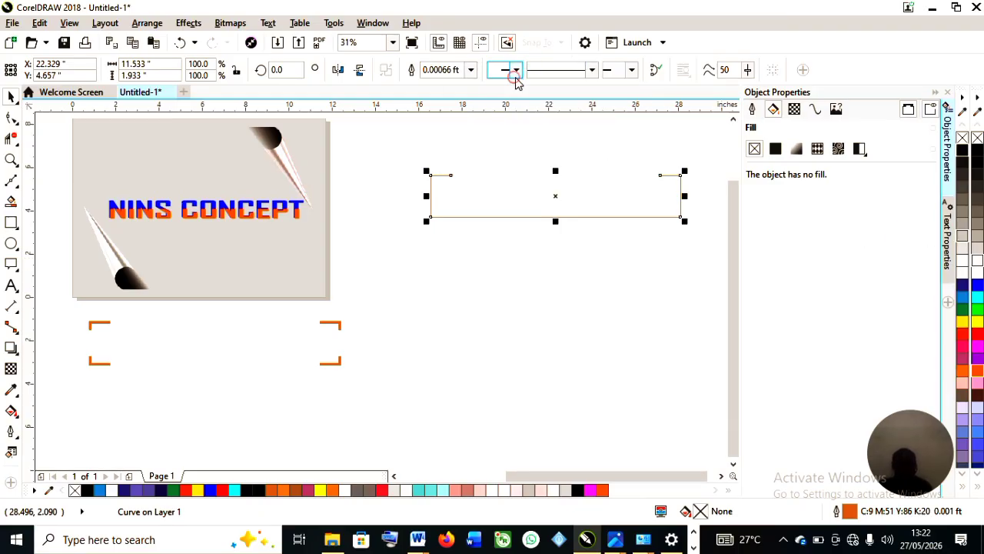
left_click(471, 69)
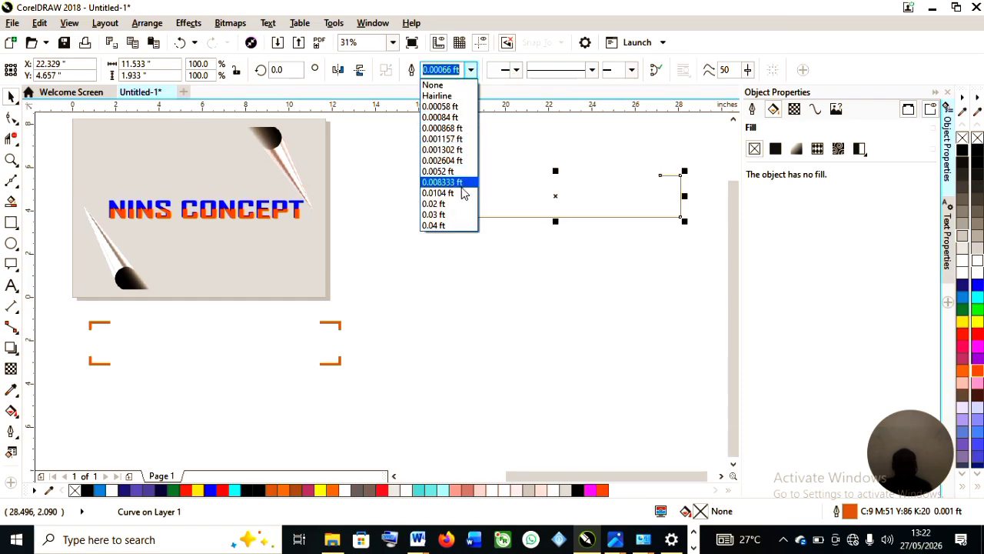
left_click(464, 182)
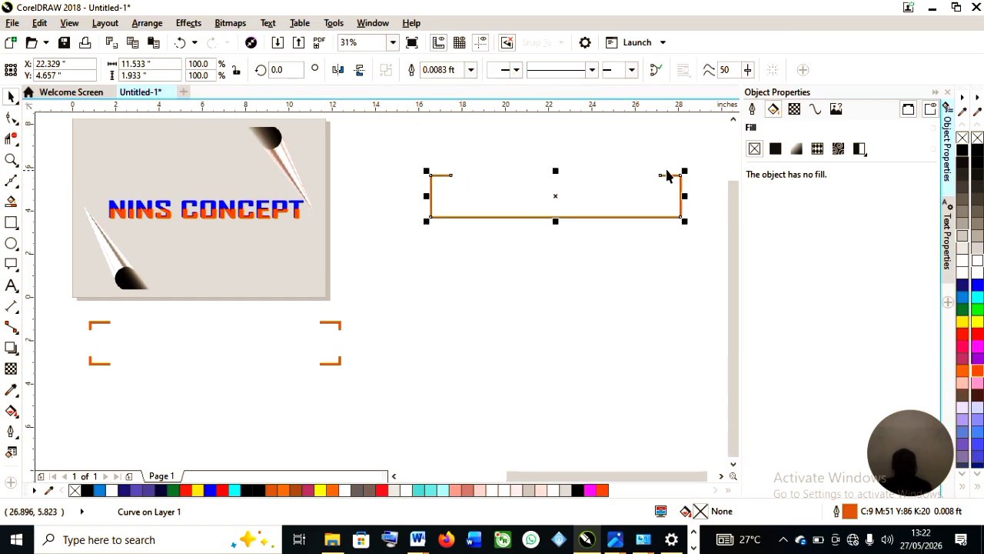
Scale the open frame down to 84.5% and apply a red fill to it.
left_click_drag(683, 221, 646, 215)
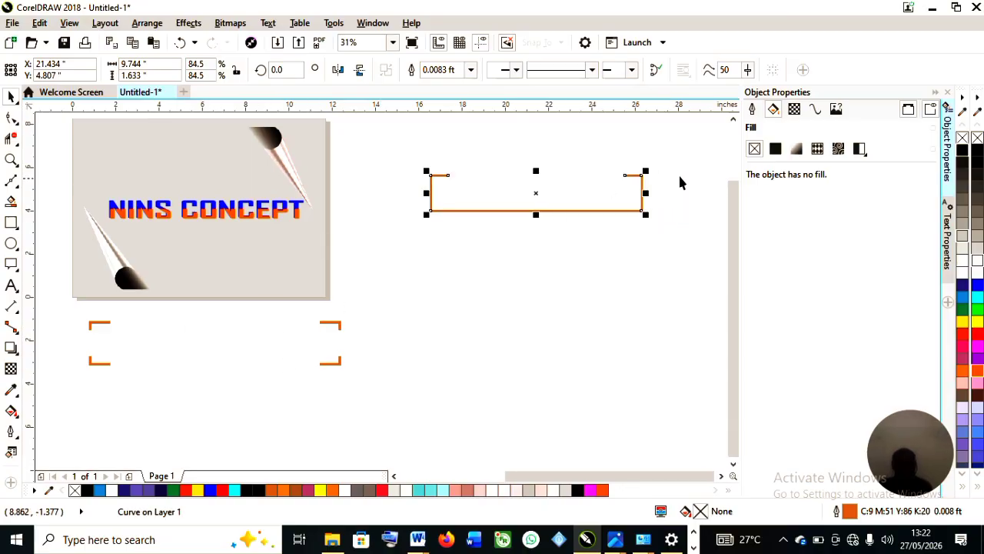
left_click(978, 338)
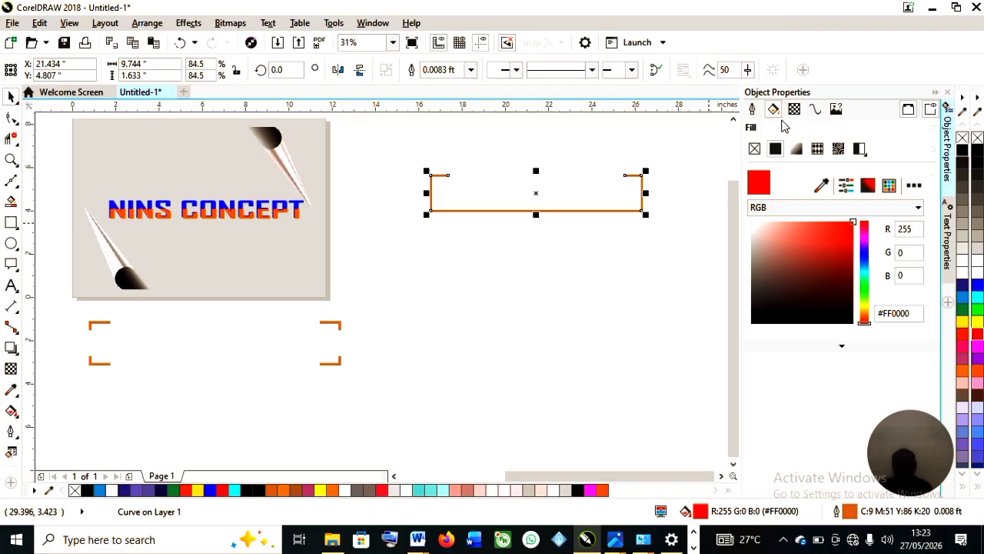
Move the open frame below the left-hand design panel.
left_click(754, 110)
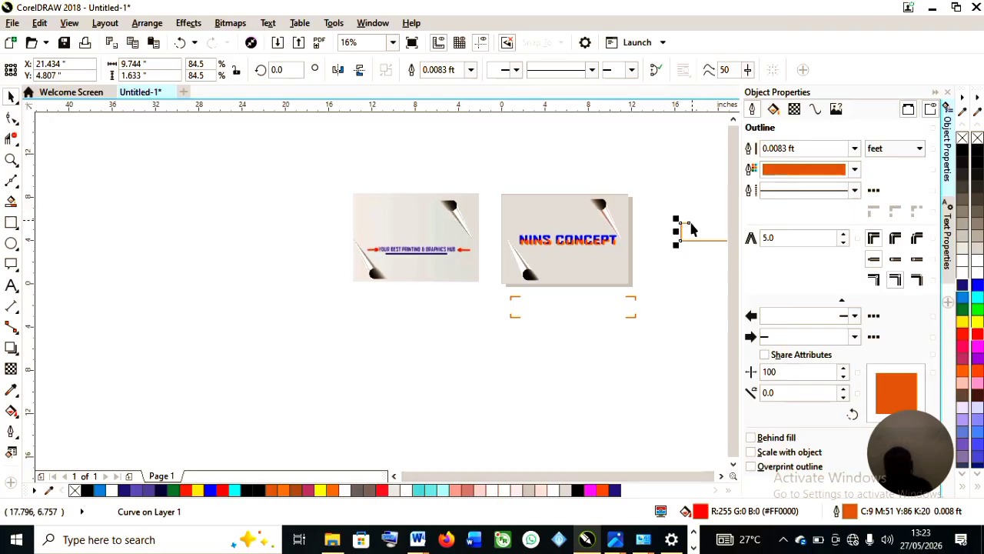
left_click_drag(710, 228, 422, 346)
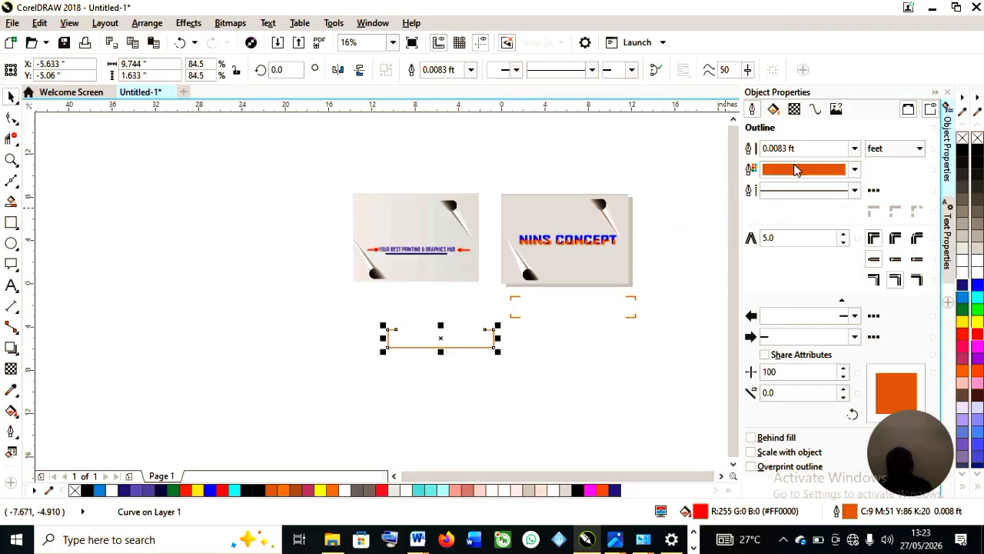
Set the frame's outline colour by sampling the blue of the NINS CONCEPT text with the eyedropper.
left_click(807, 171)
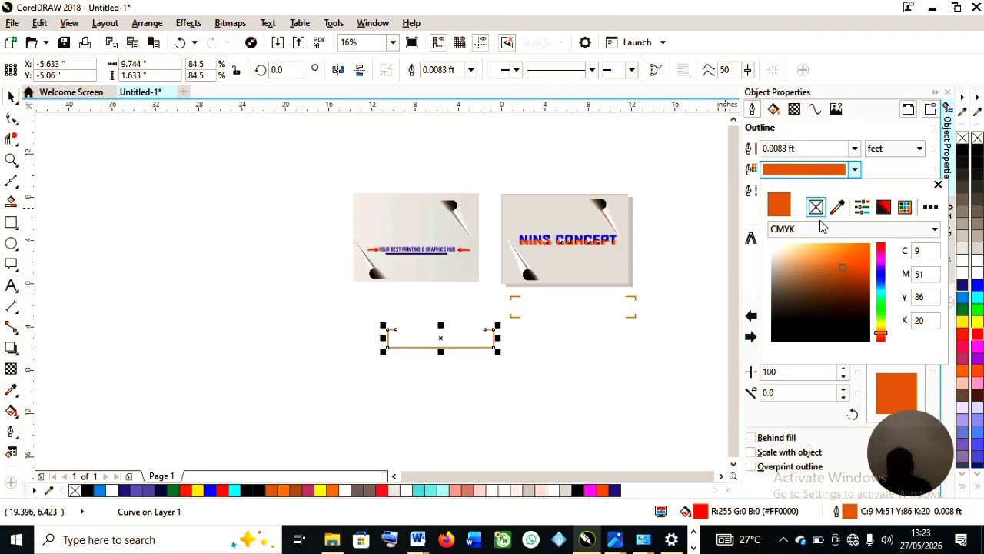
left_click(838, 206)
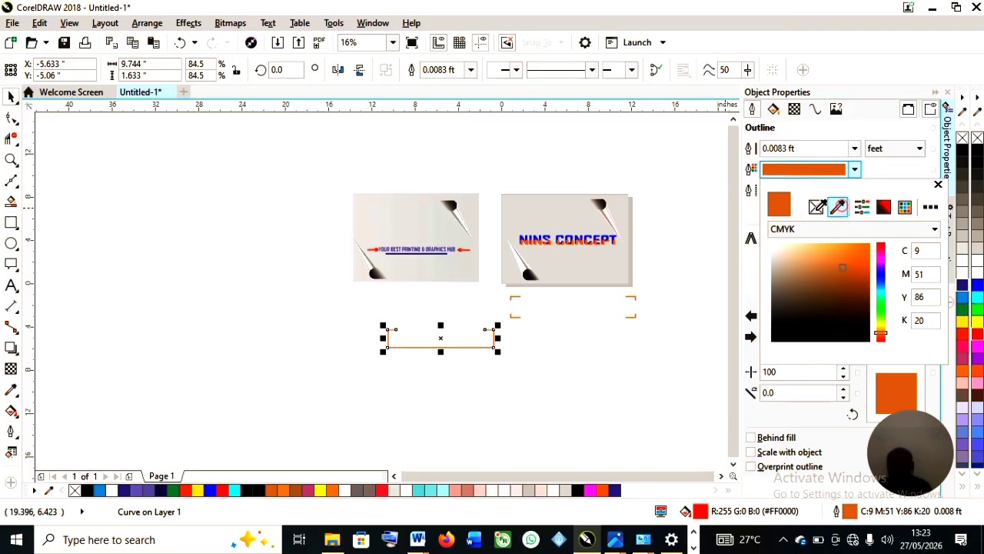
left_click(601, 240)
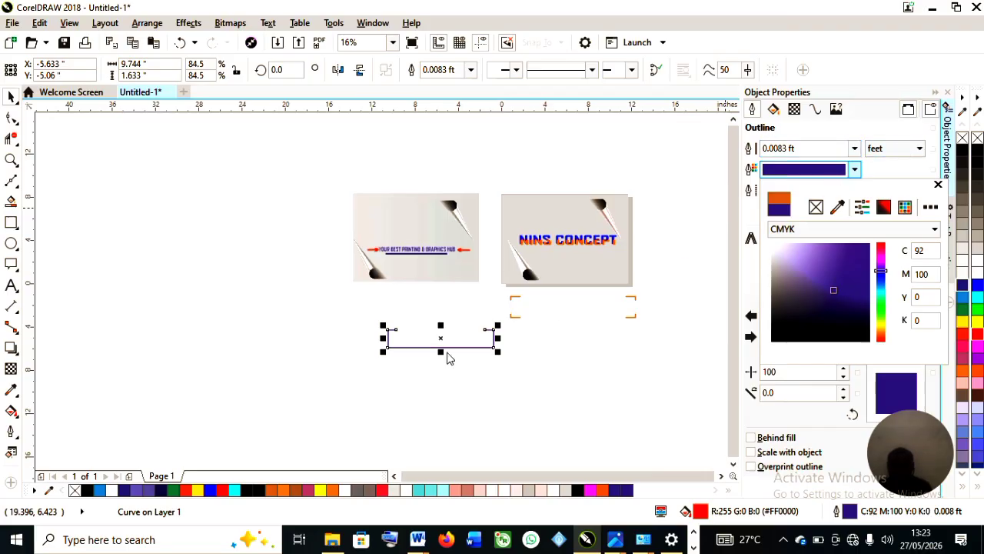
left_click(604, 374)
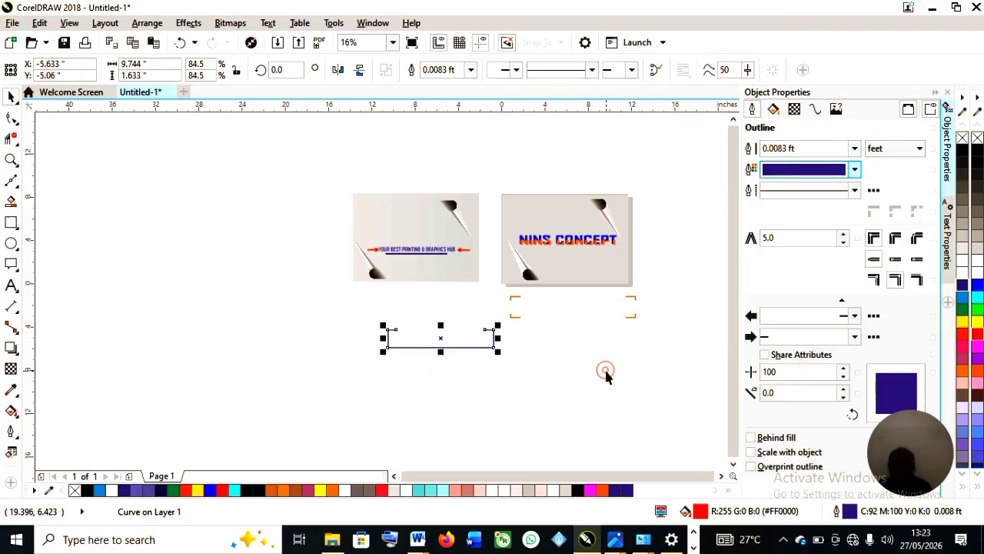
Add a start arrowhead to the frame's outline so one end points inward.
scroll(441, 336, "up", 3)
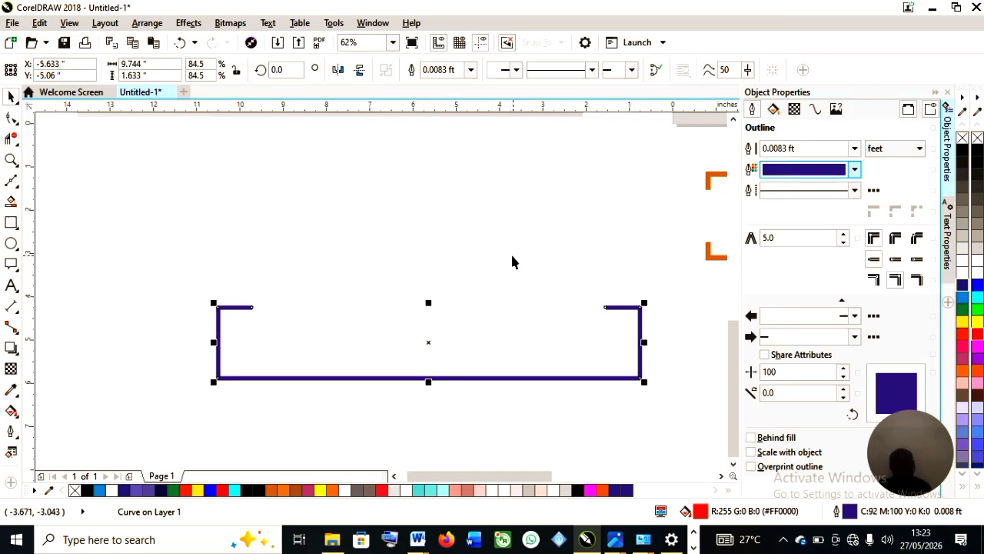
scroll(387, 214, "down", 2)
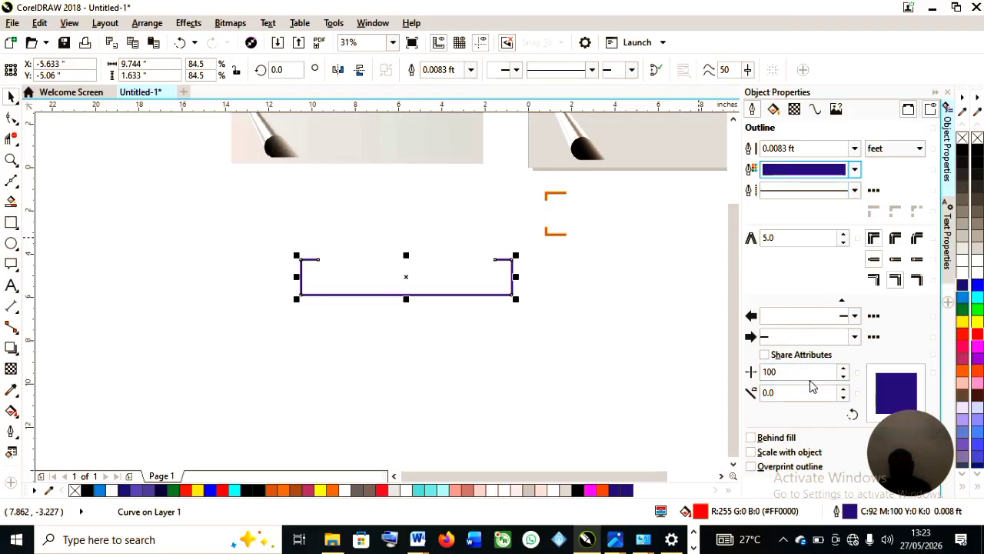
left_click(853, 316)
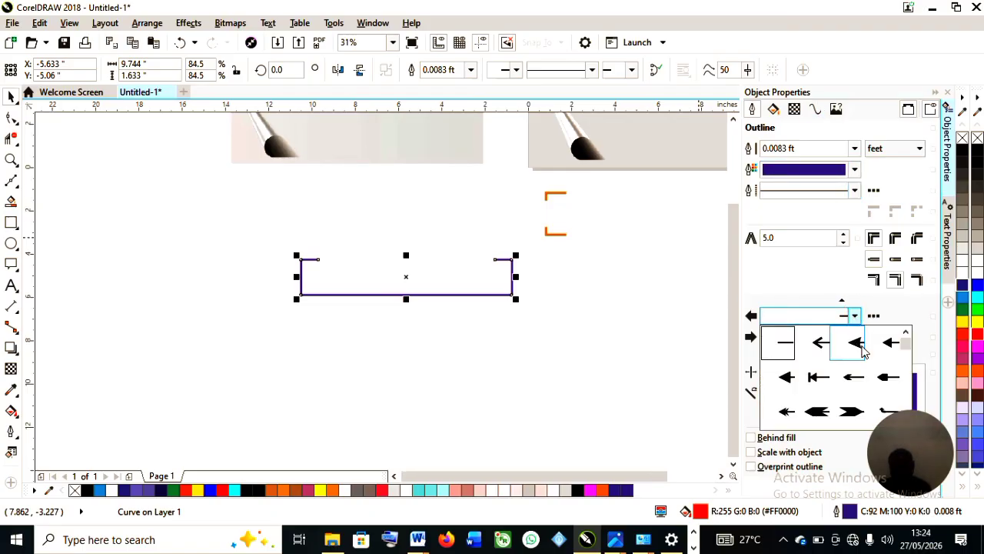
left_click(885, 377)
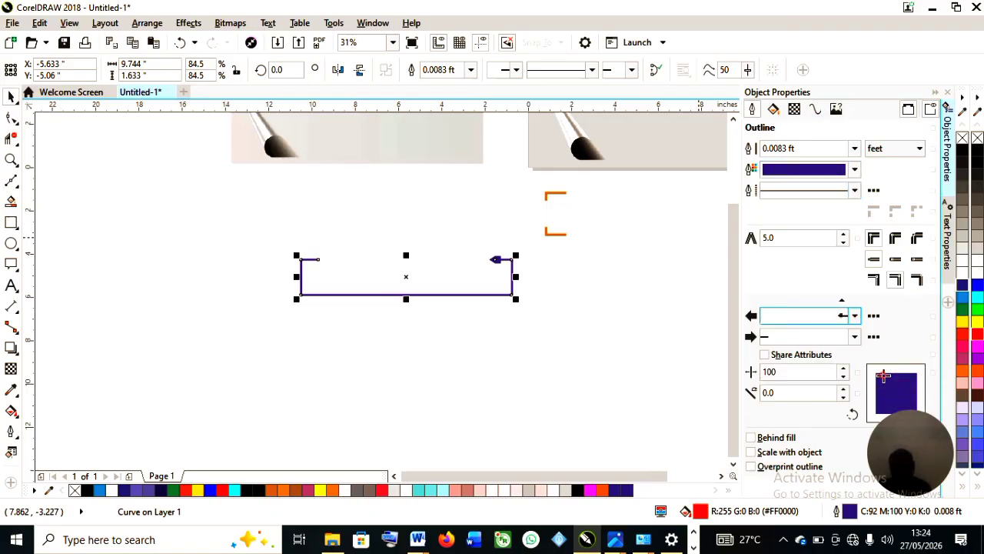
scroll(487, 256, "up", 3)
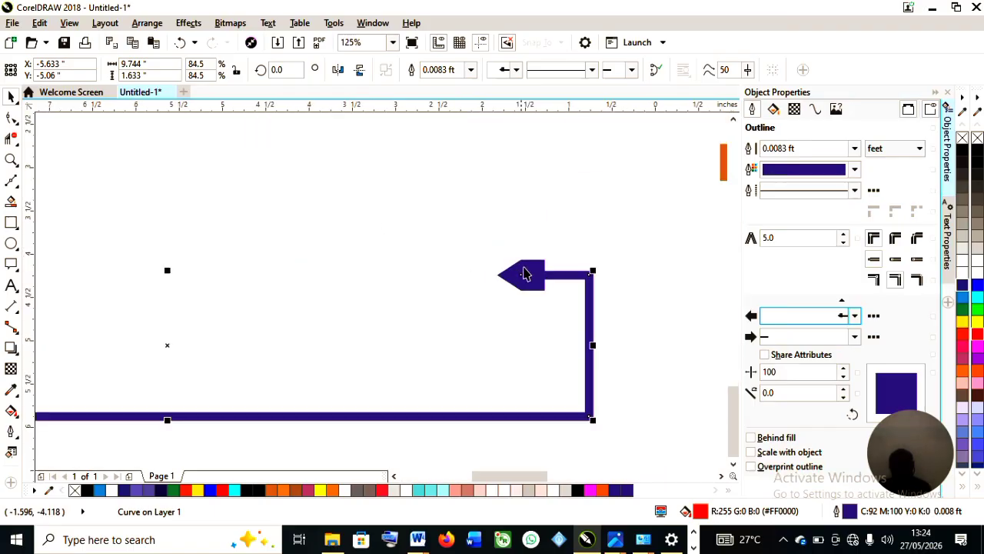
scroll(525, 275, "down", 4)
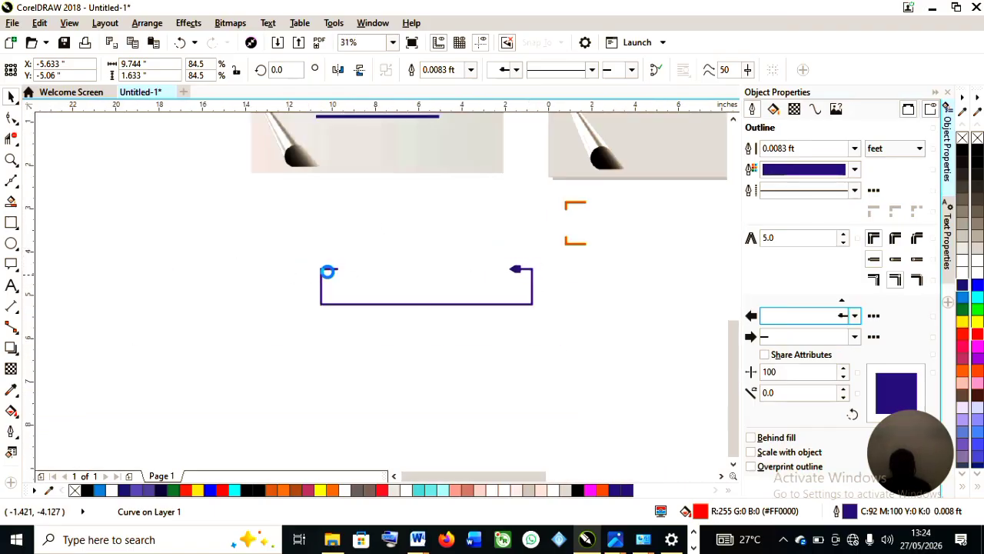
Set the frame's end arrowhead to a triple-chevron arrow.
scroll(357, 272, "up", 4)
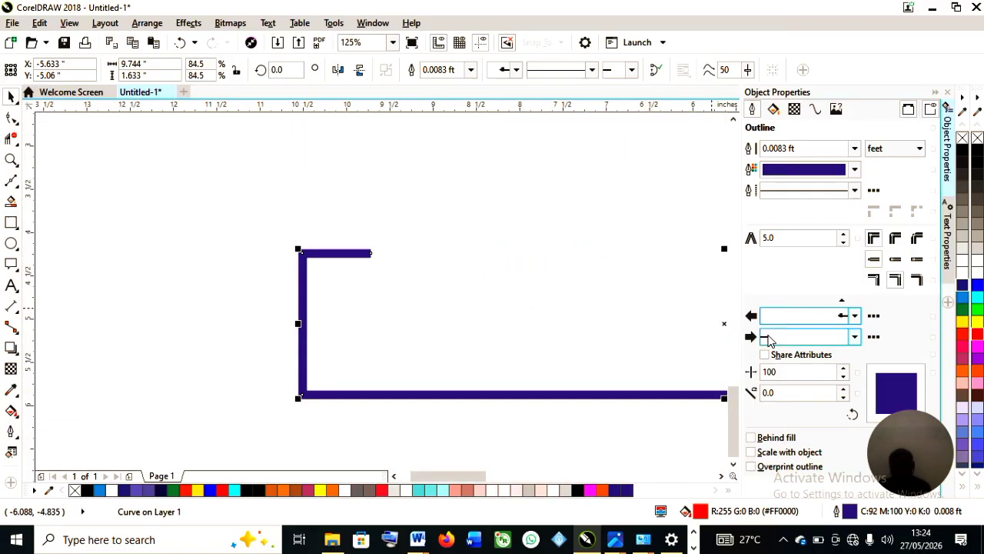
left_click(853, 336)
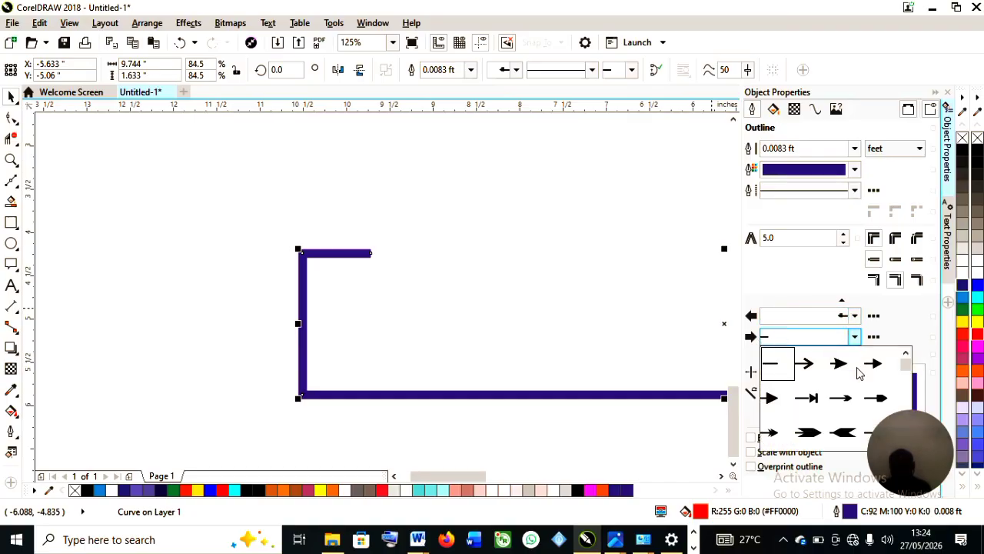
left_click_drag(907, 362, 910, 373)
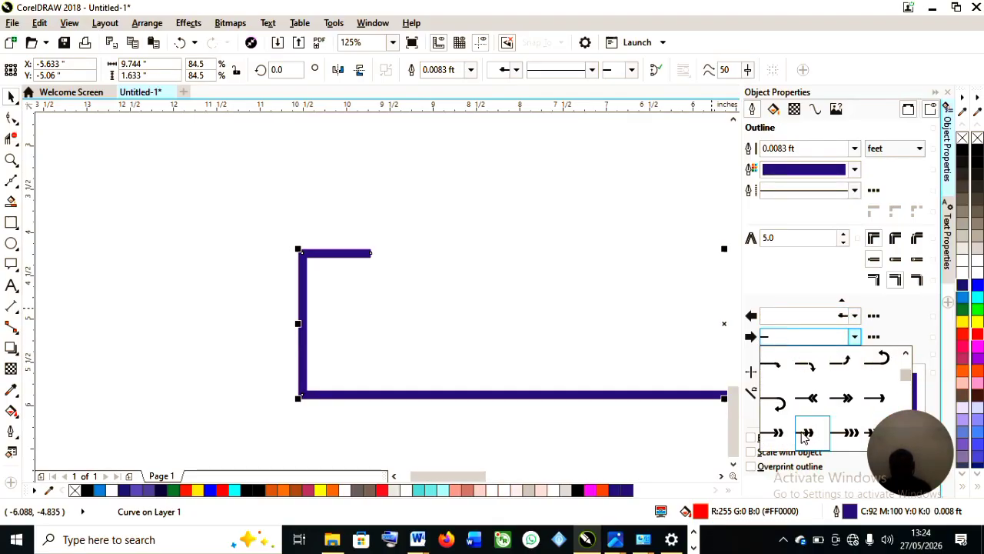
left_click(783, 405)
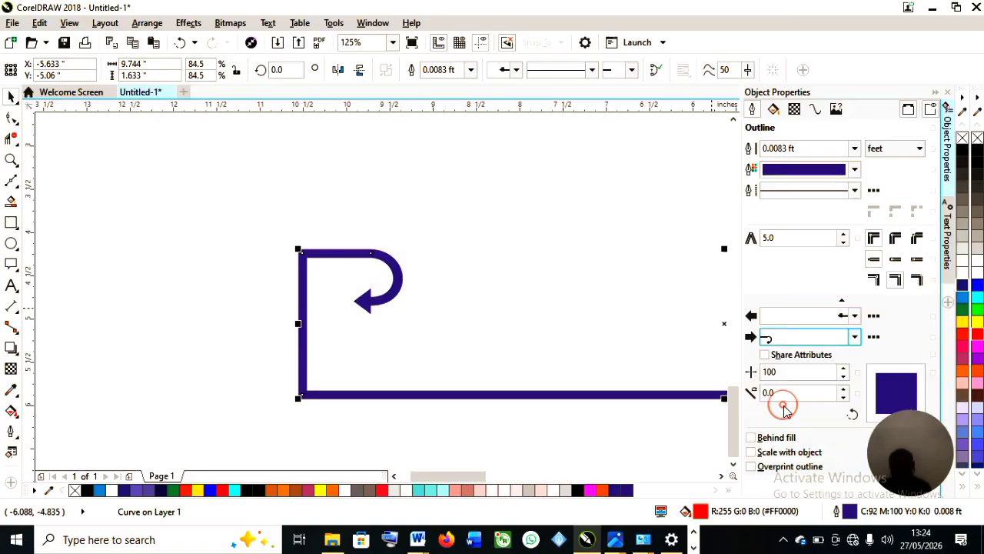
left_click(855, 340)
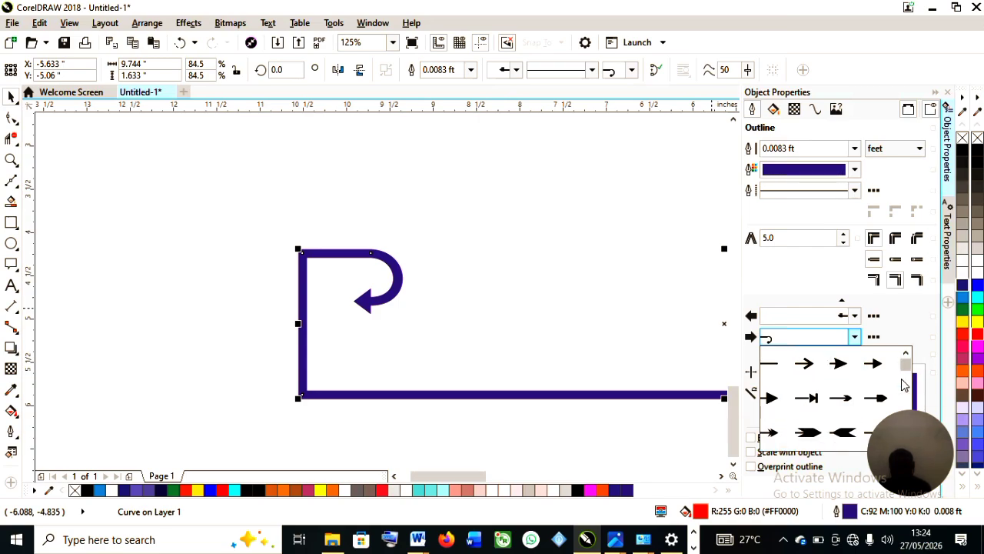
left_click_drag(906, 367, 907, 388)
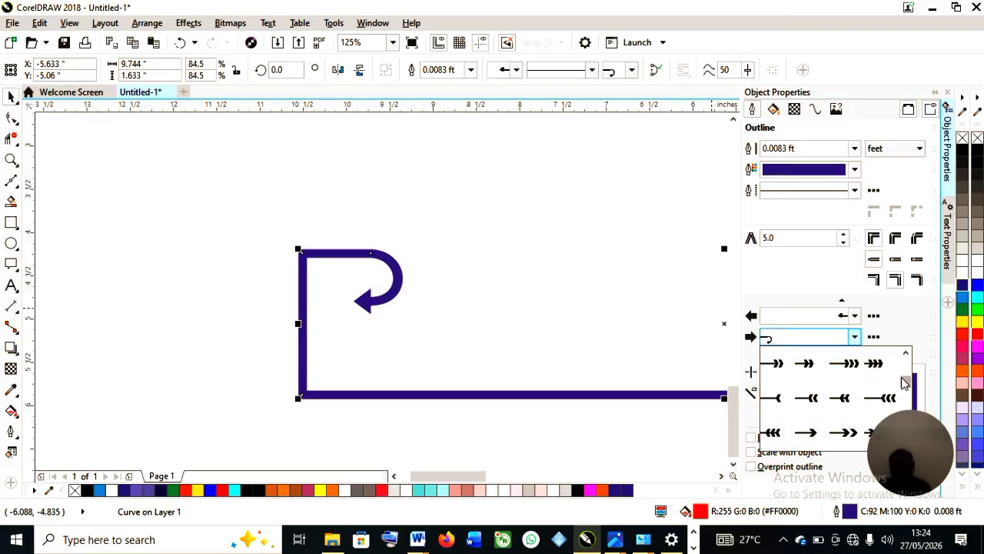
left_click(851, 370)
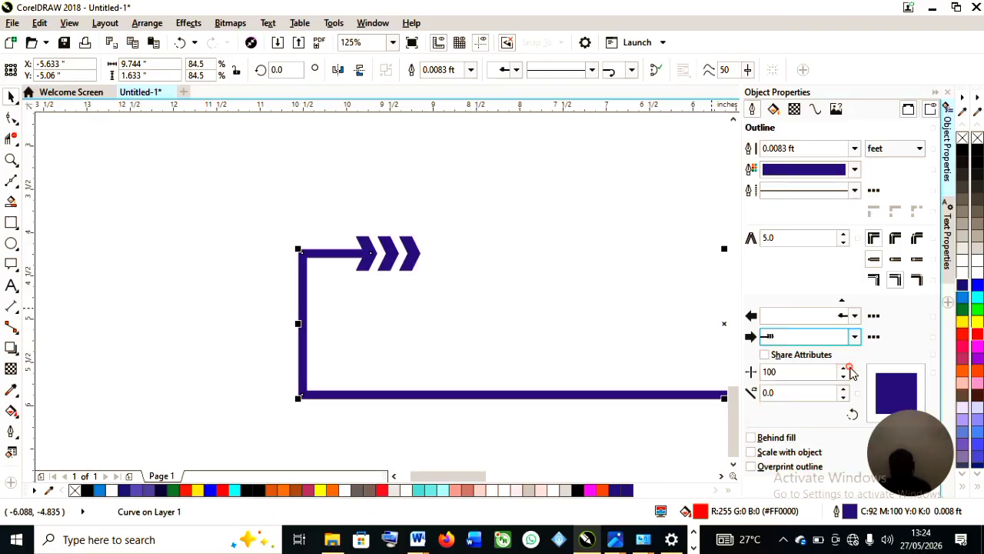
Scale the frame down to about 54.7% and move it onto the NINS CONCEPT title.
scroll(568, 359, "down", 5)
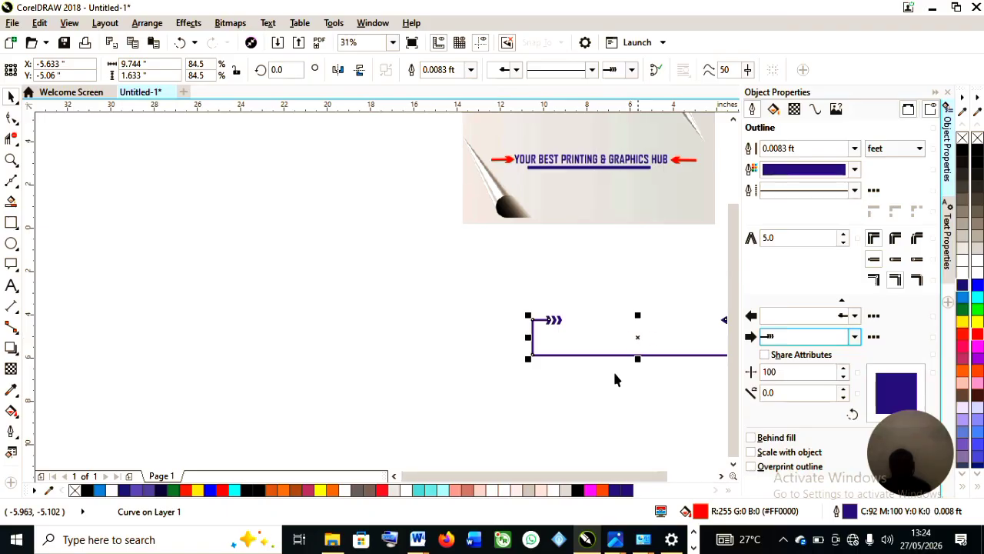
left_click_drag(615, 472, 654, 473)
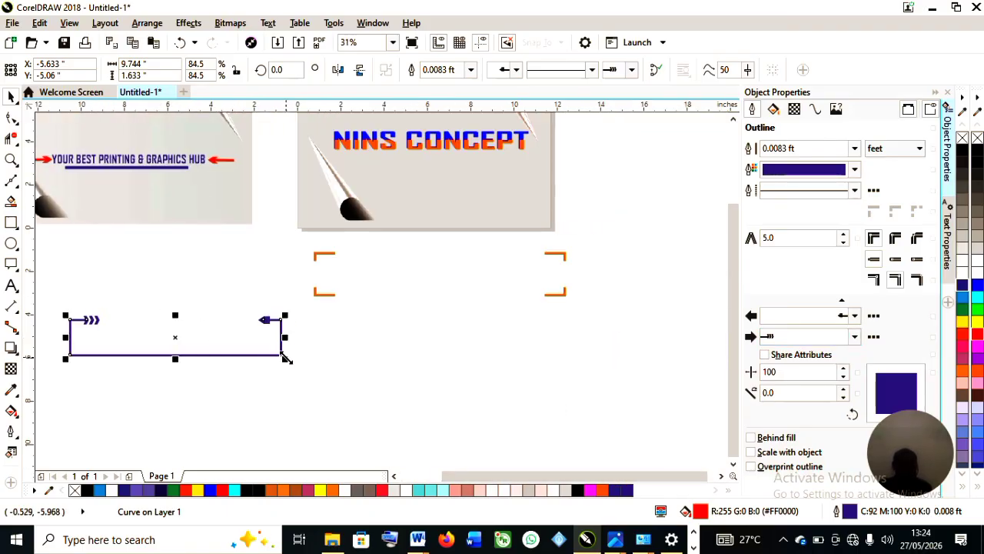
left_click_drag(284, 357, 211, 346)
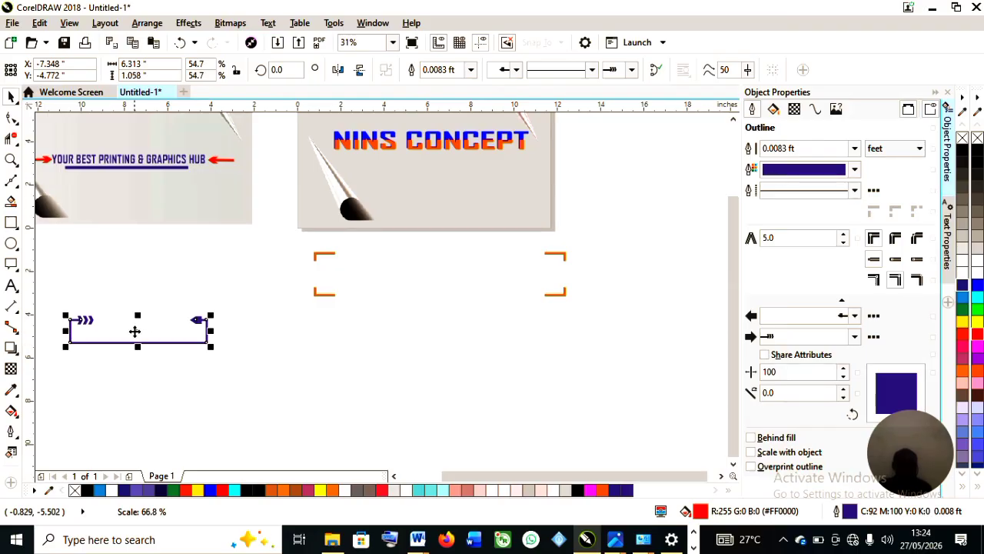
left_click_drag(135, 331, 399, 144)
Enlarge the frame to about 71.7% so it surrounds the NINS CONCEPT title.
scroll(409, 149, "up", 1)
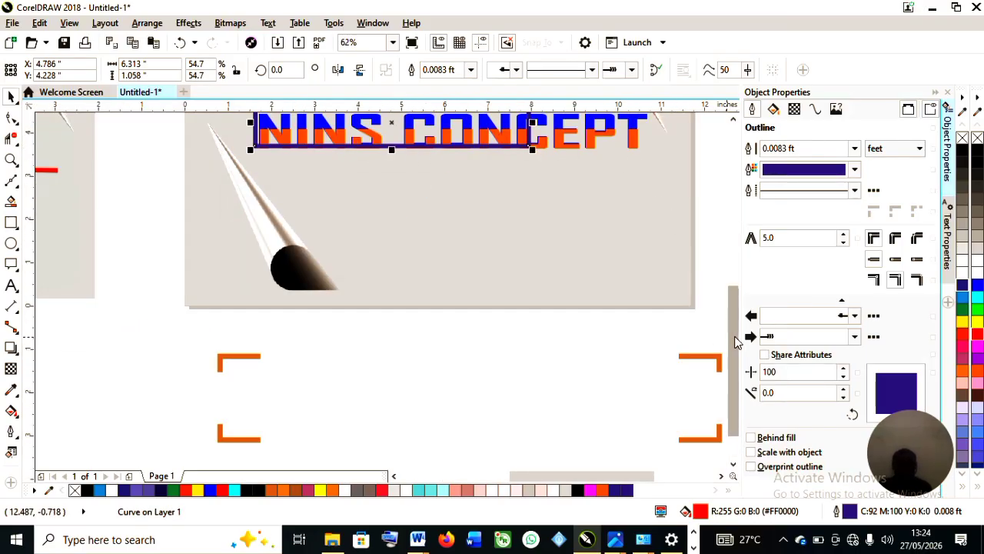
scroll(587, 267, "up", 3)
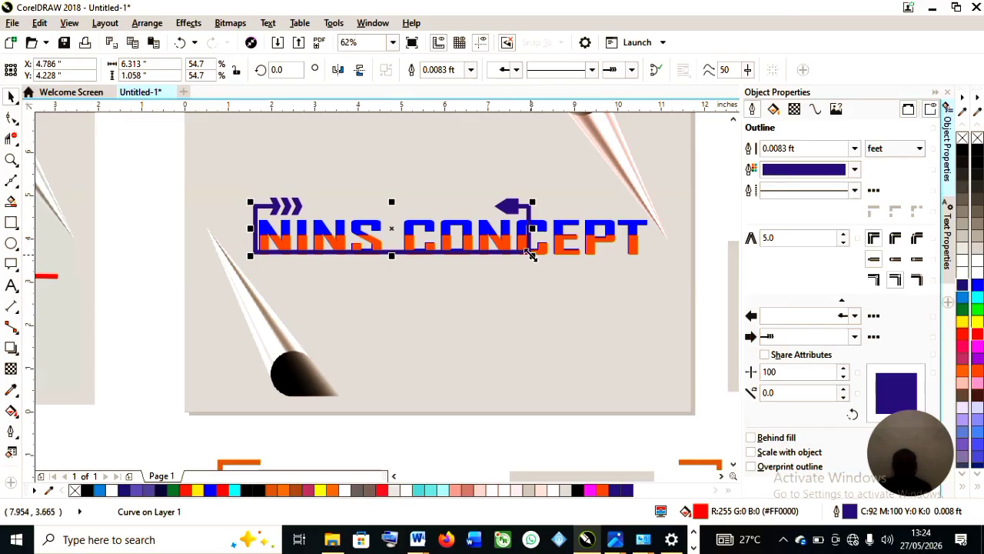
left_click_drag(532, 255, 617, 293)
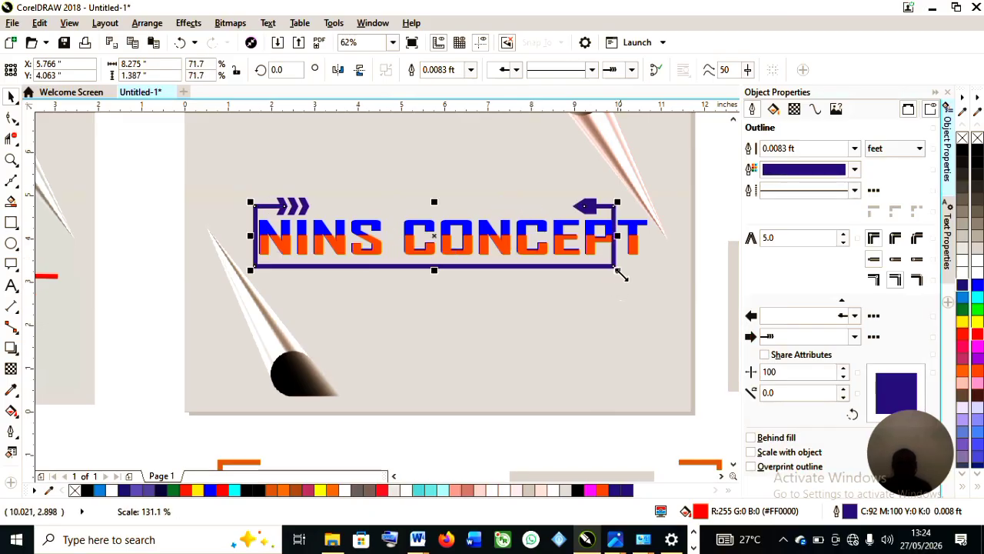
Try to shift the NINS CONCEPT title inside the frame and undo the move.
left_click(496, 238)
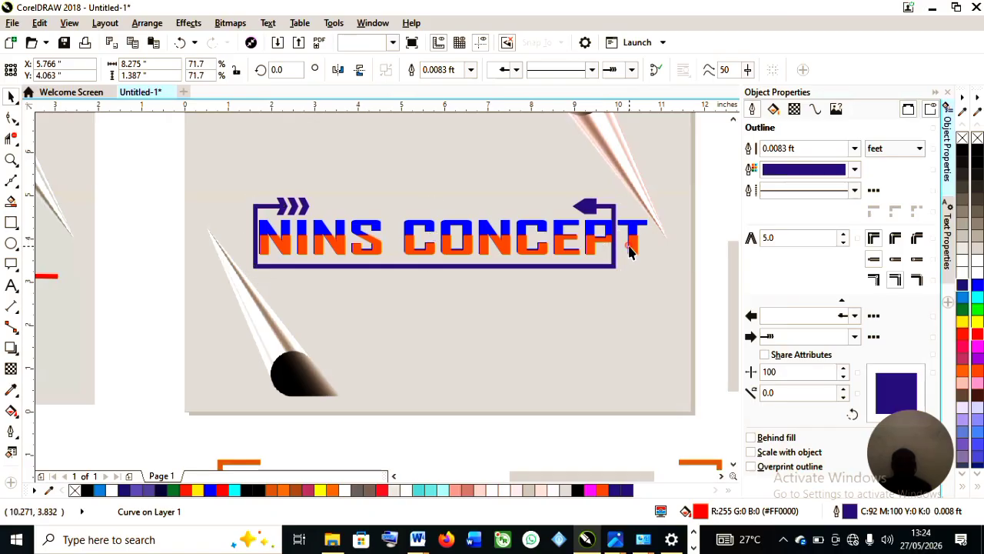
left_click(637, 246)
left_click_drag(654, 260, 592, 254)
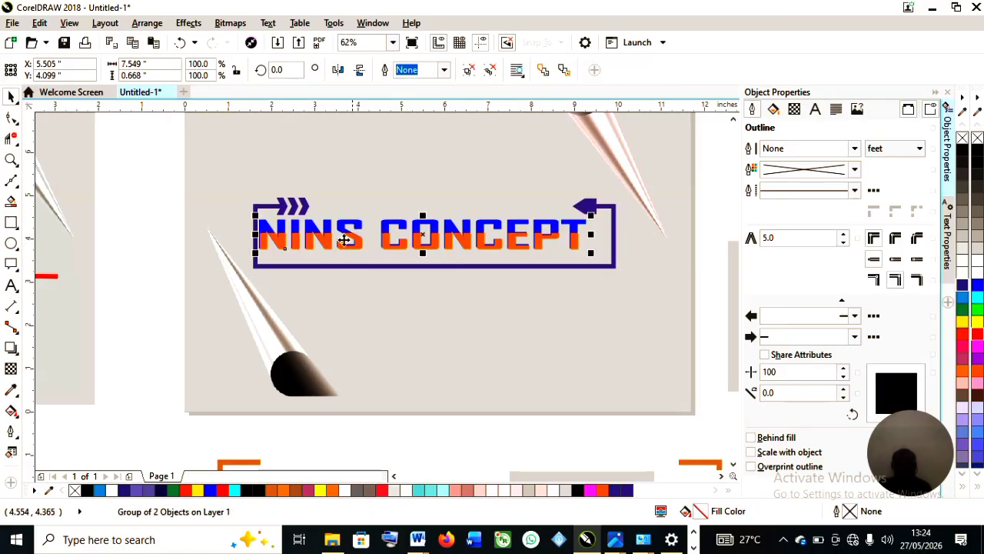
left_click(357, 265)
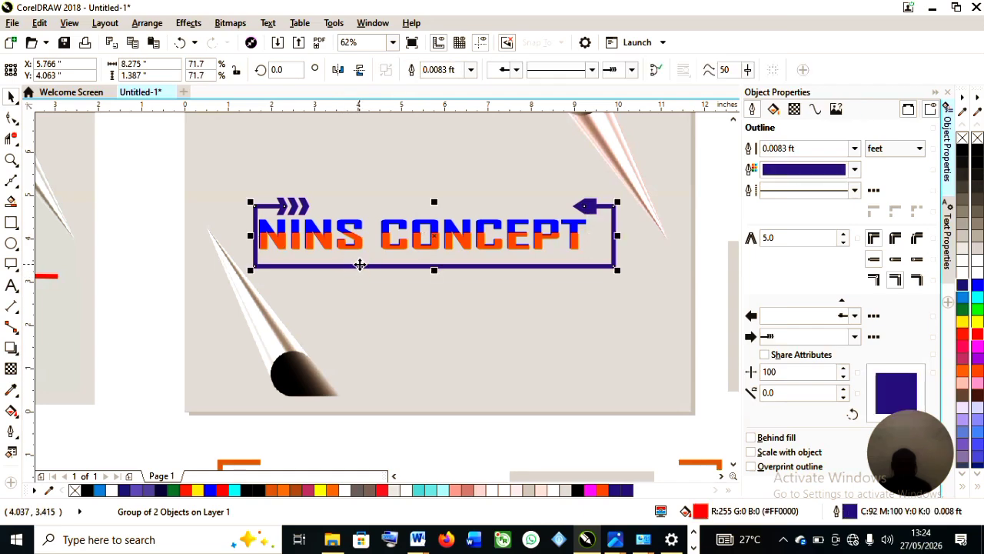
left_click(469, 243)
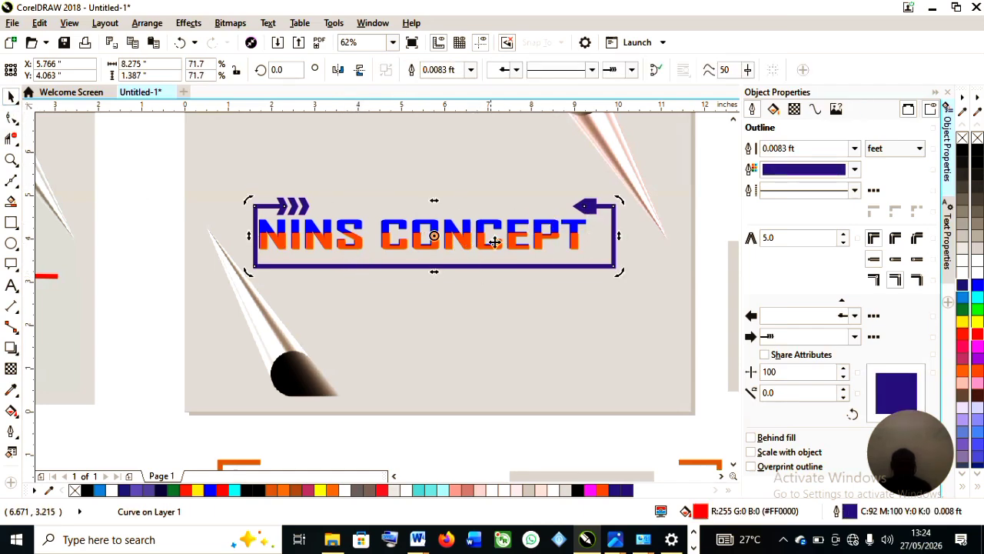
left_click(538, 232)
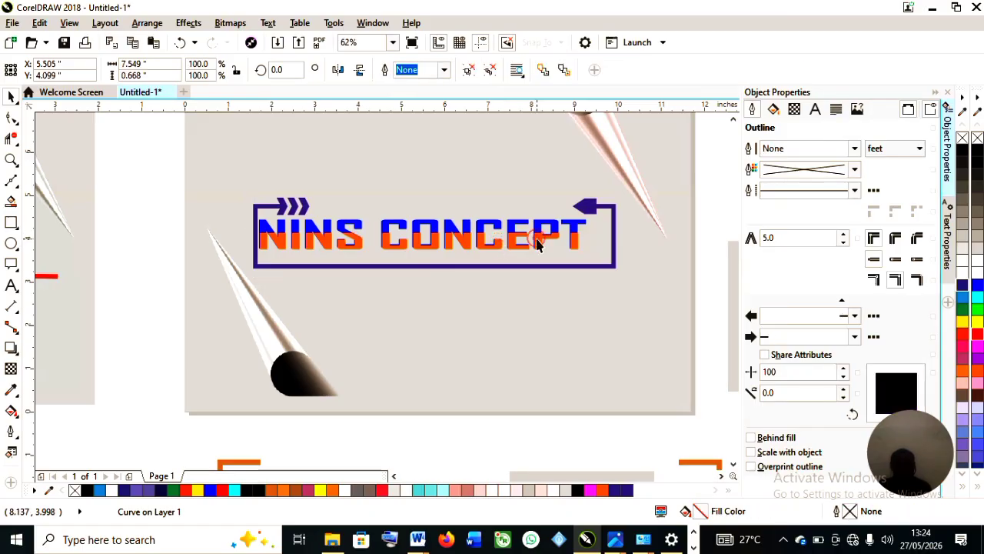
left_click(537, 239)
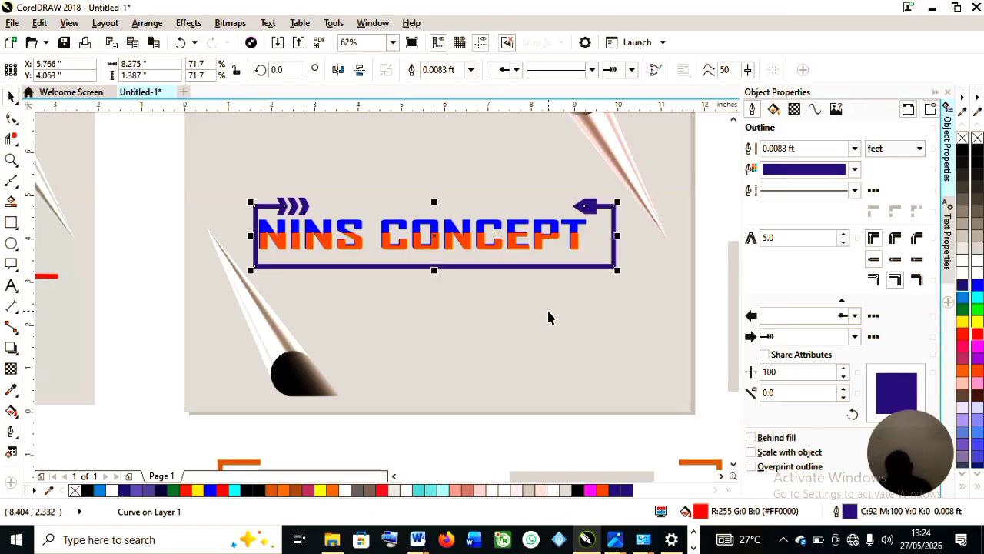
key("ctrl+z")
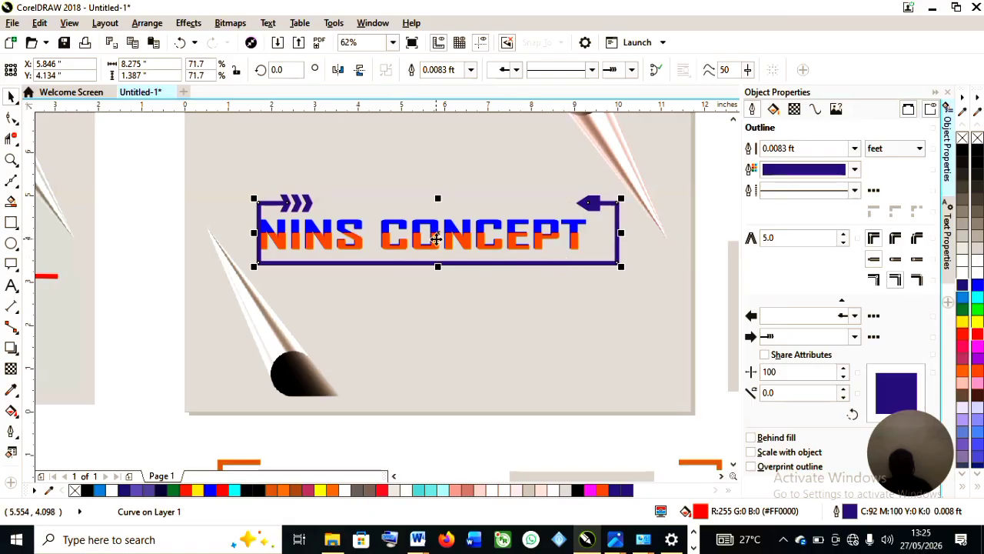
Nudge the NINS CONCEPT title slightly and centre the frame on the page around it.
left_click_drag(436, 233, 446, 307)
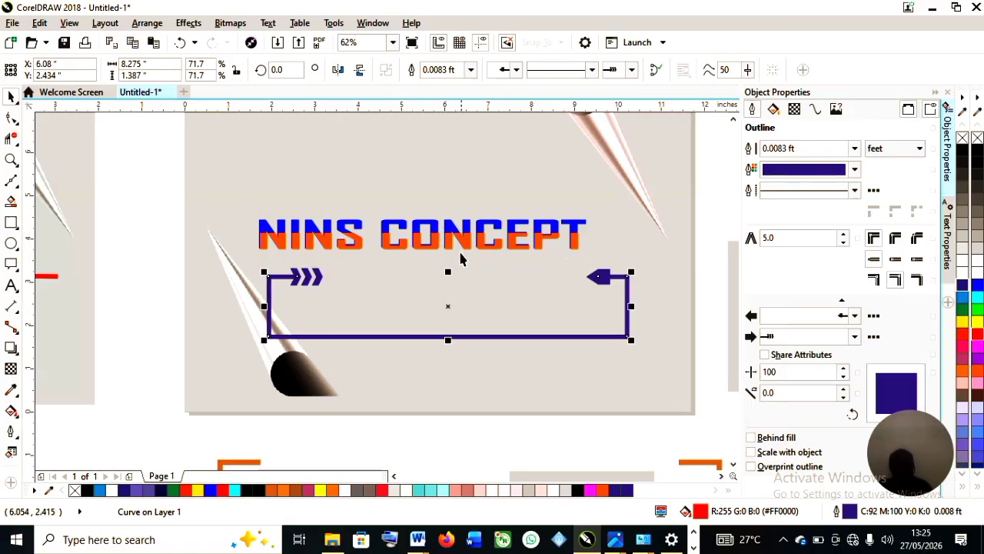
left_click(460, 239)
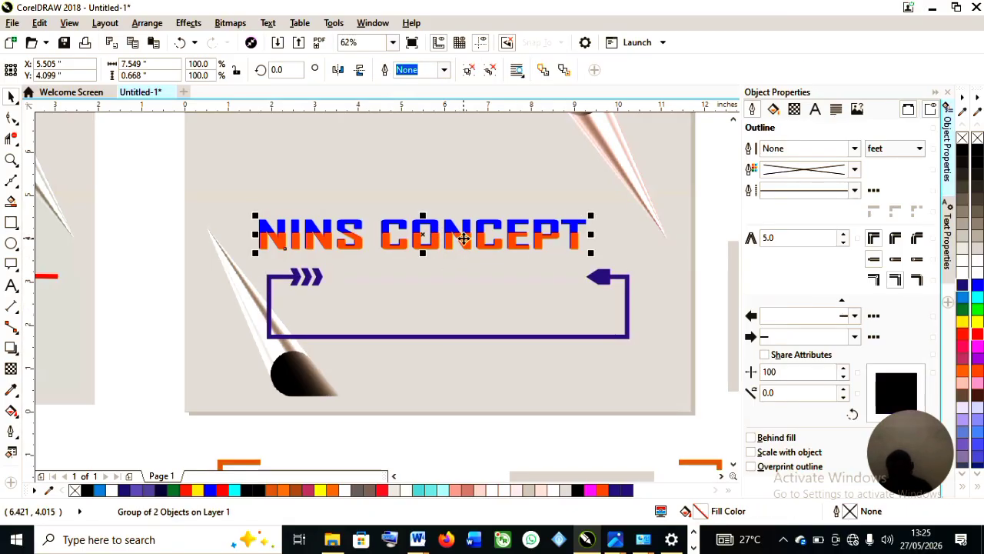
left_click_drag(466, 240, 468, 240)
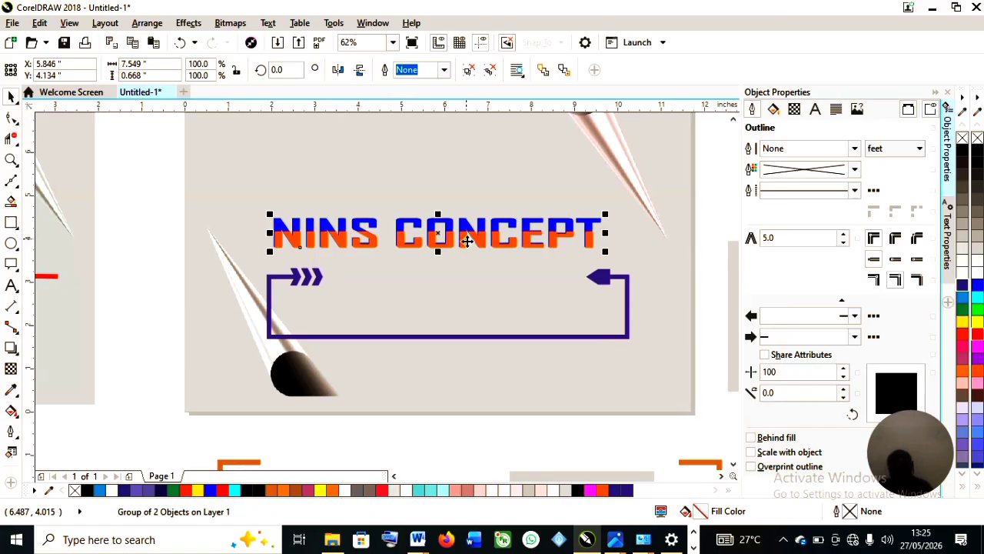
left_click(438, 338)
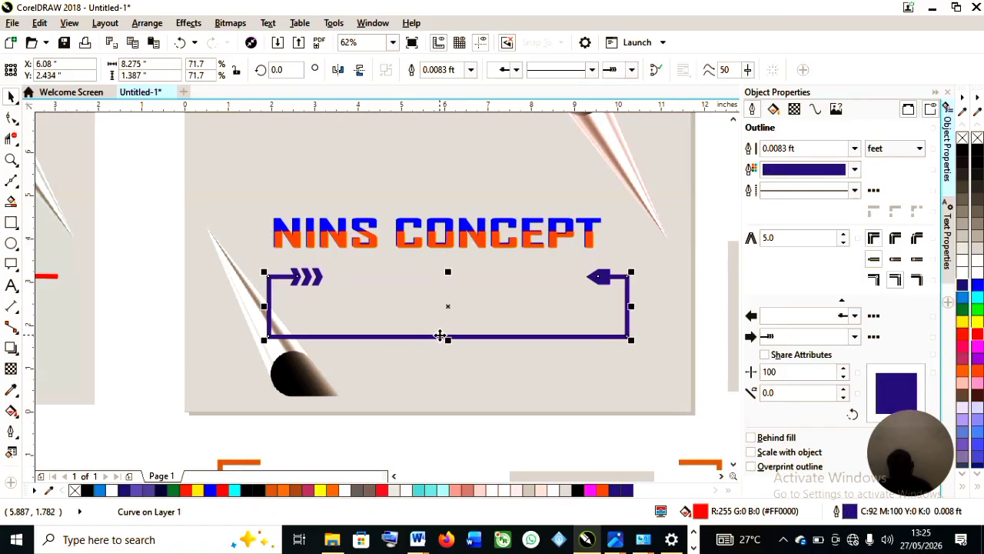
key("p")
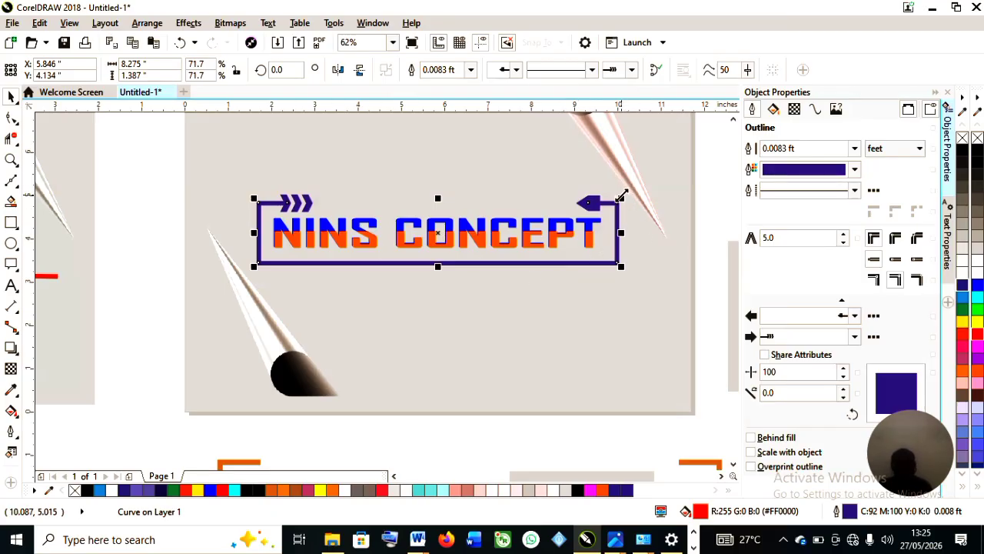
Scale the frame down to about 68.9% to fit the title.
left_click_drag(621, 198, 607, 201)
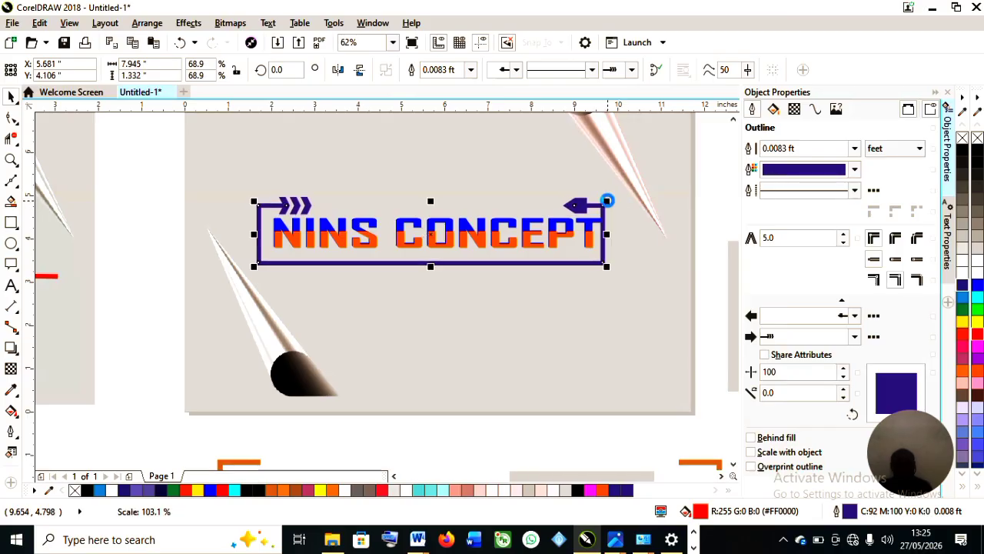
left_click(636, 188)
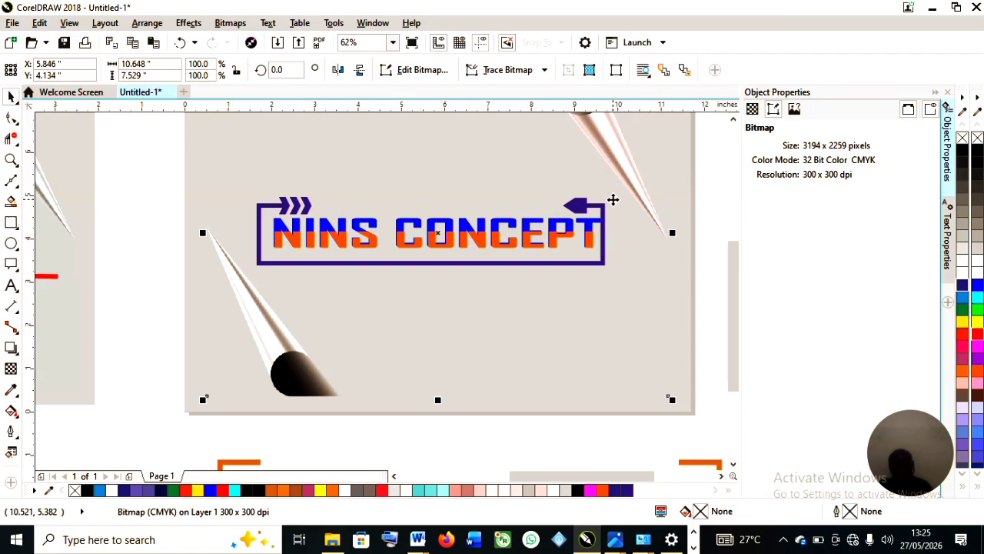
Inspect the blue underline beneath the YOUR BEST PRINTING & GRAPHICS HUB tagline.
scroll(521, 292, "down", 1)
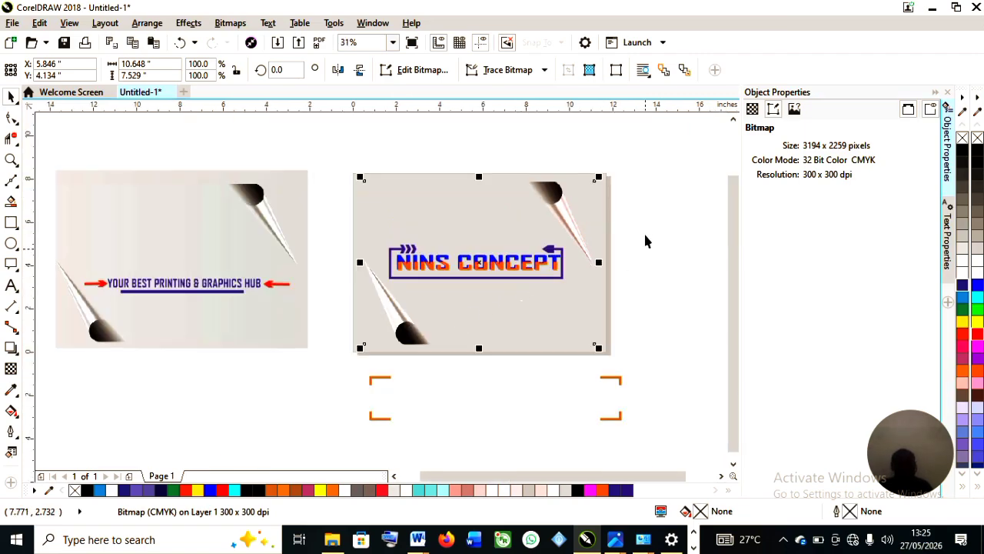
left_click(222, 360)
scroll(192, 292, "up", 2)
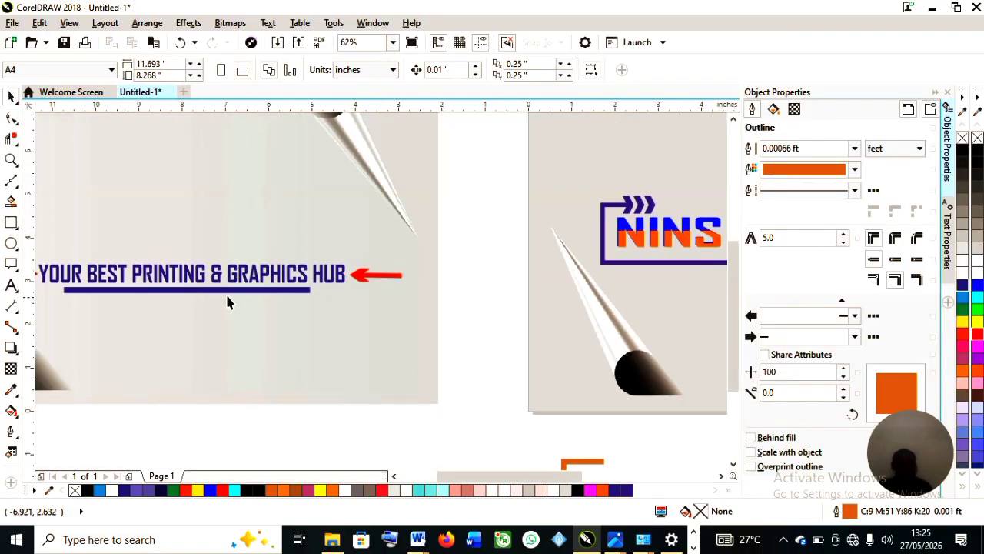
left_click(229, 291)
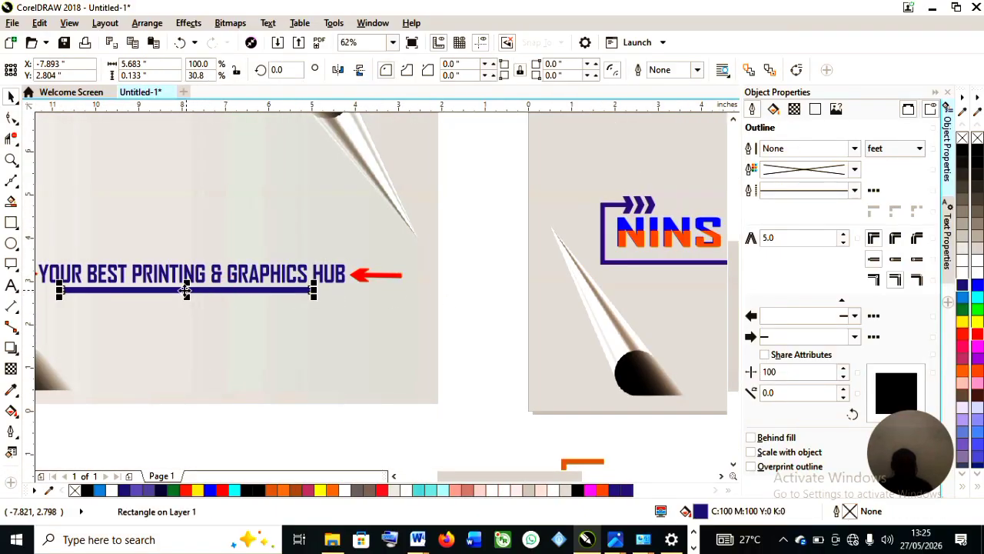
Draw a horizontal Bézier line about 6.6 inches long just beneath the NINS CONCEPT frame.
left_click_drag(559, 473, 582, 473)
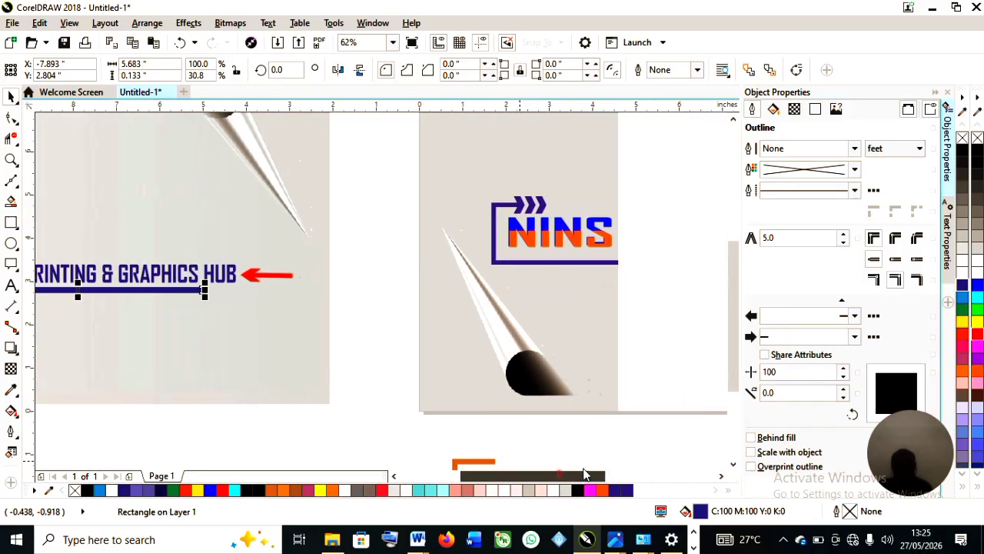
left_click(18, 188)
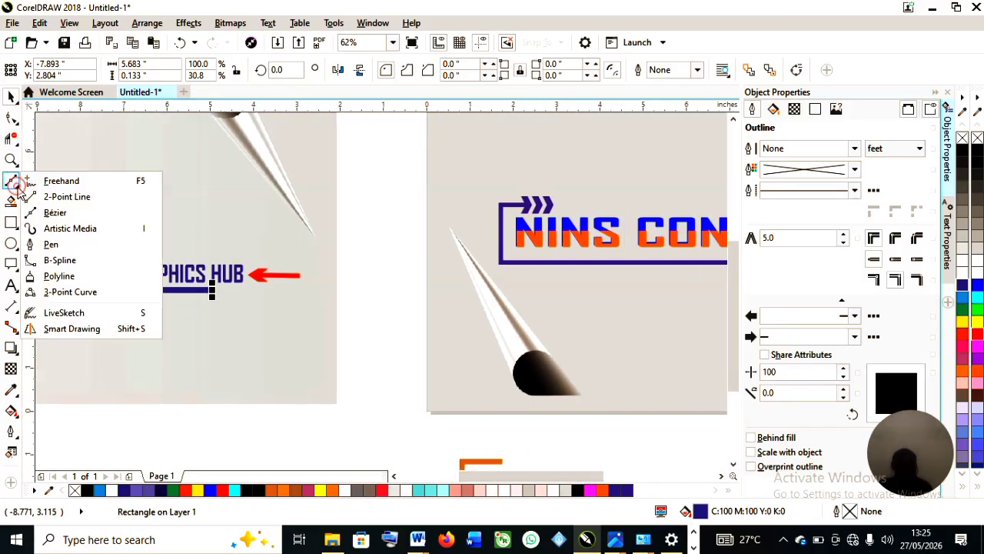
left_click(86, 213)
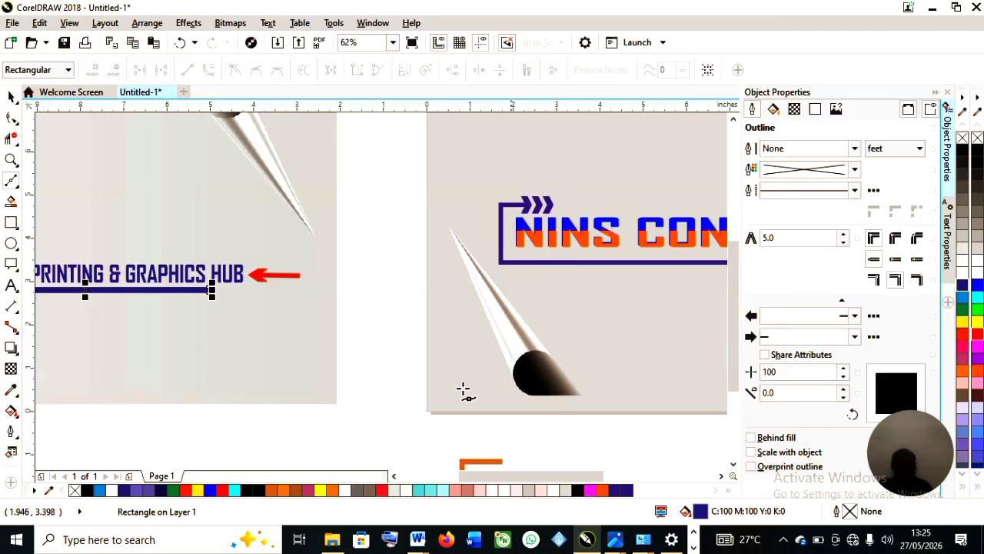
left_click_drag(512, 478, 538, 476)
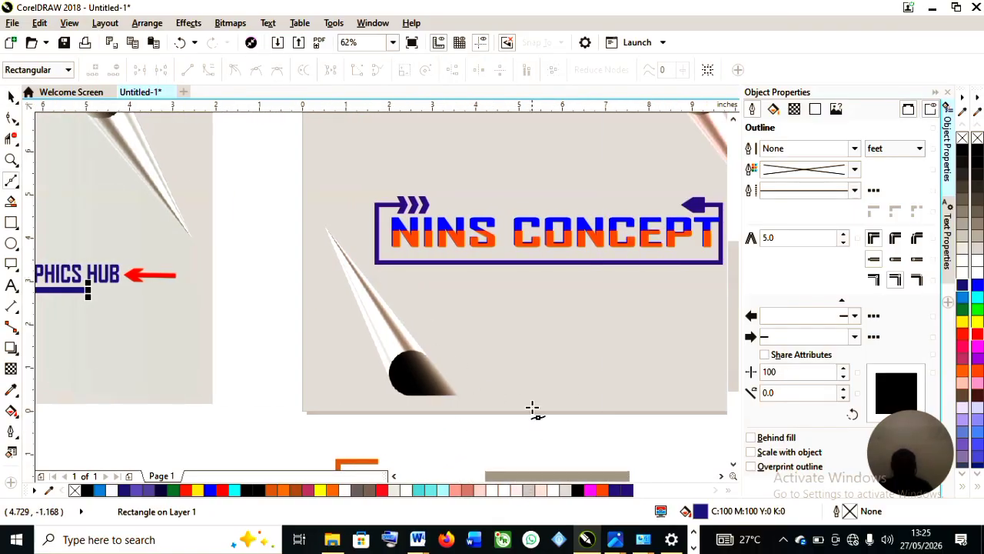
scroll(534, 408, "down", 1)
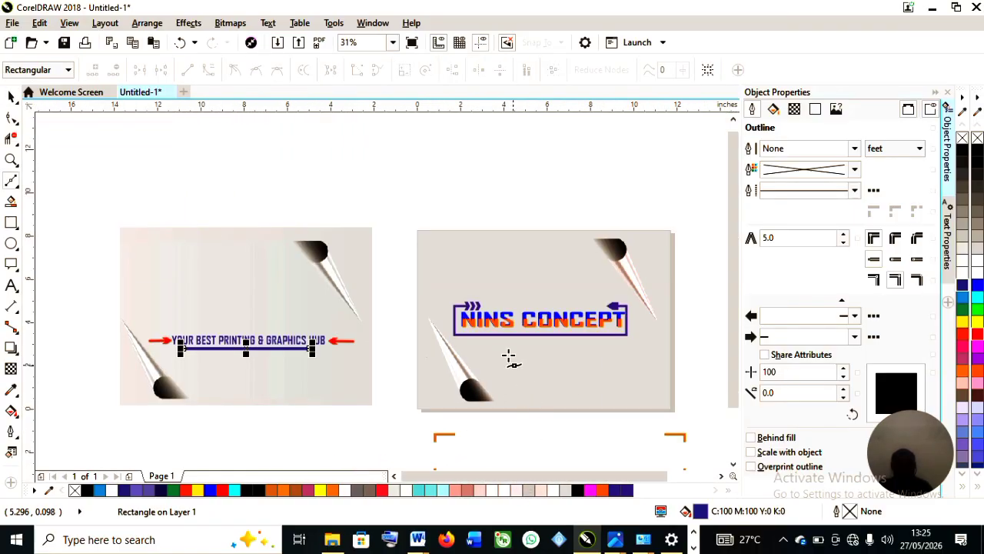
left_click(476, 336)
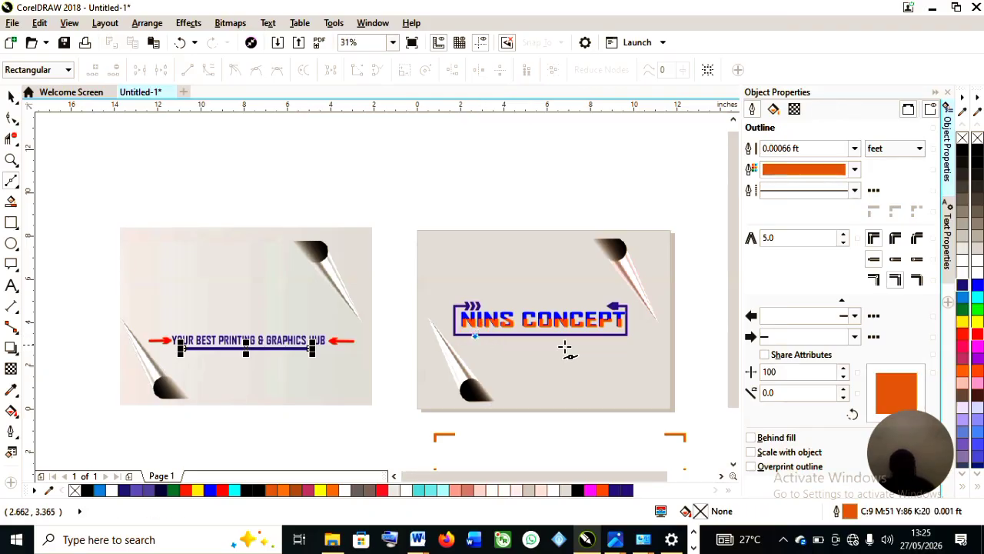
left_click(618, 335)
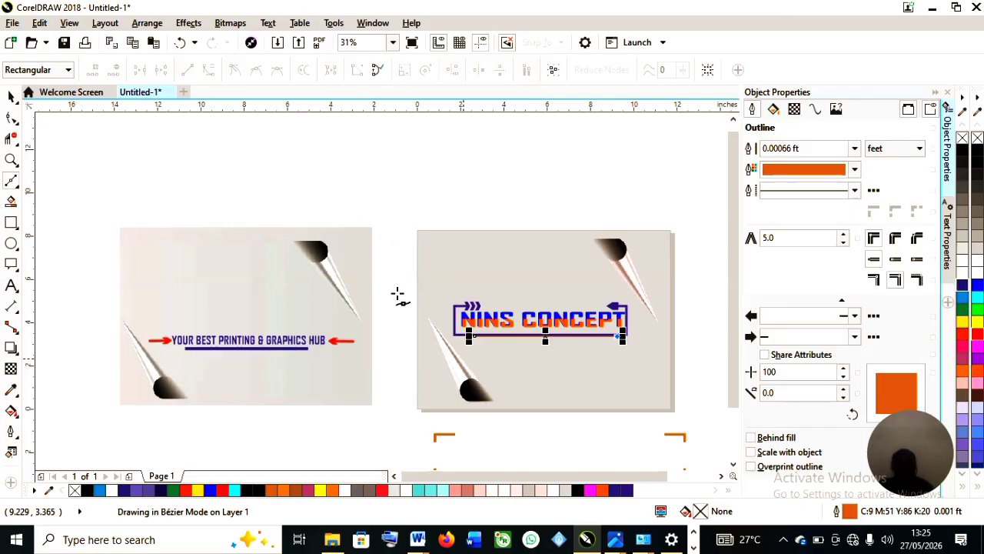
Move the new line slightly lower below the frame.
left_click(12, 95)
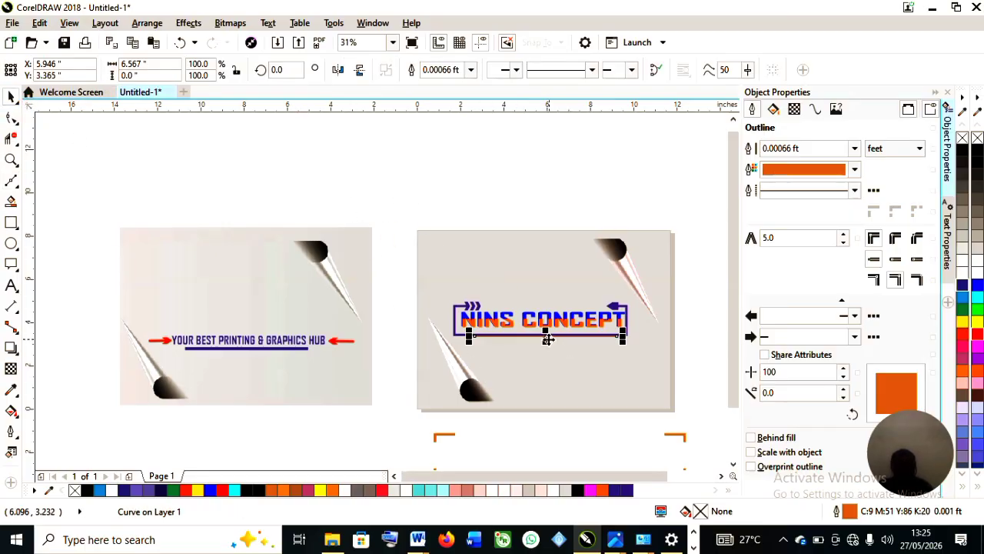
left_click_drag(545, 336, 549, 346)
scroll(598, 332, "up", 2)
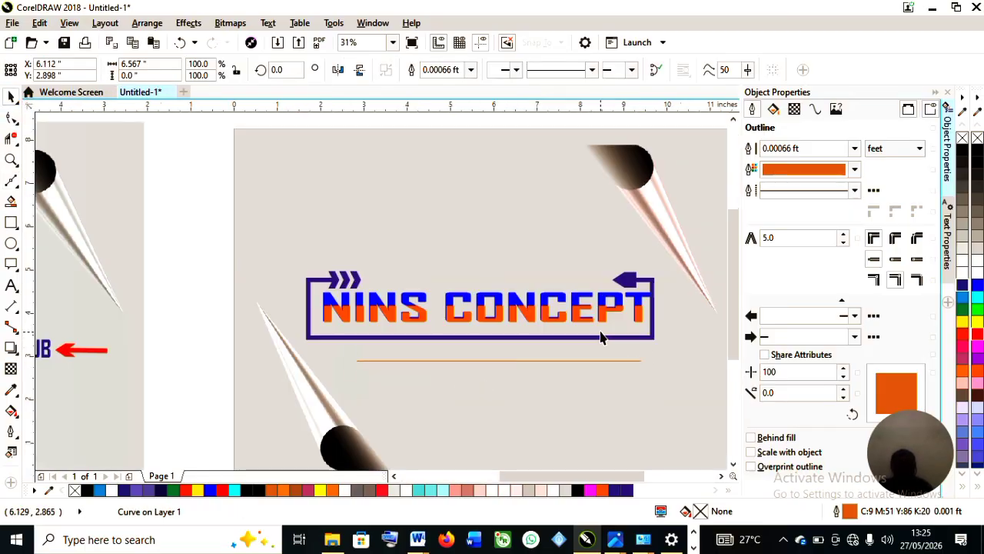
Sample the frame's blue as the line's outline colour and set its outline width to 0.0083 ft.
left_click(808, 167)
left_click(837, 206)
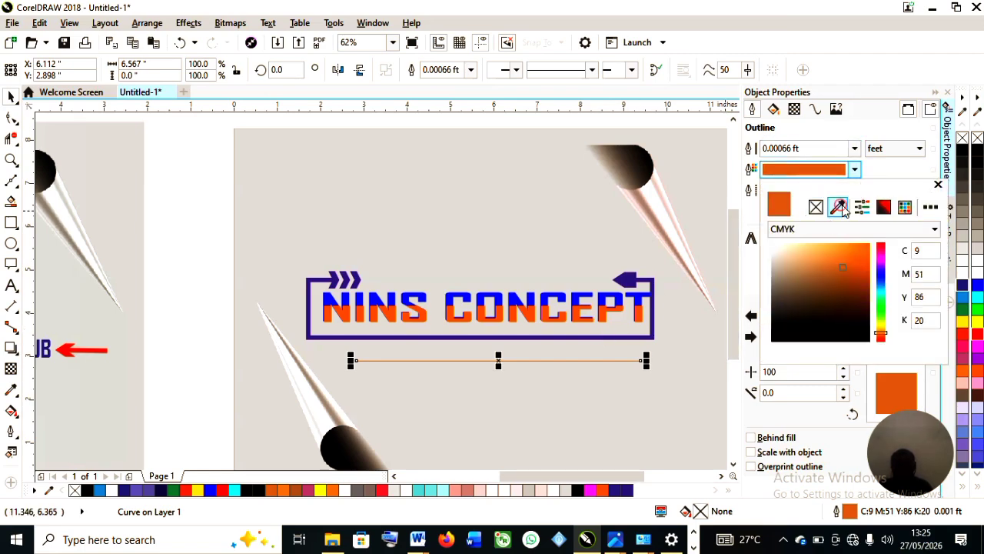
left_click(586, 336)
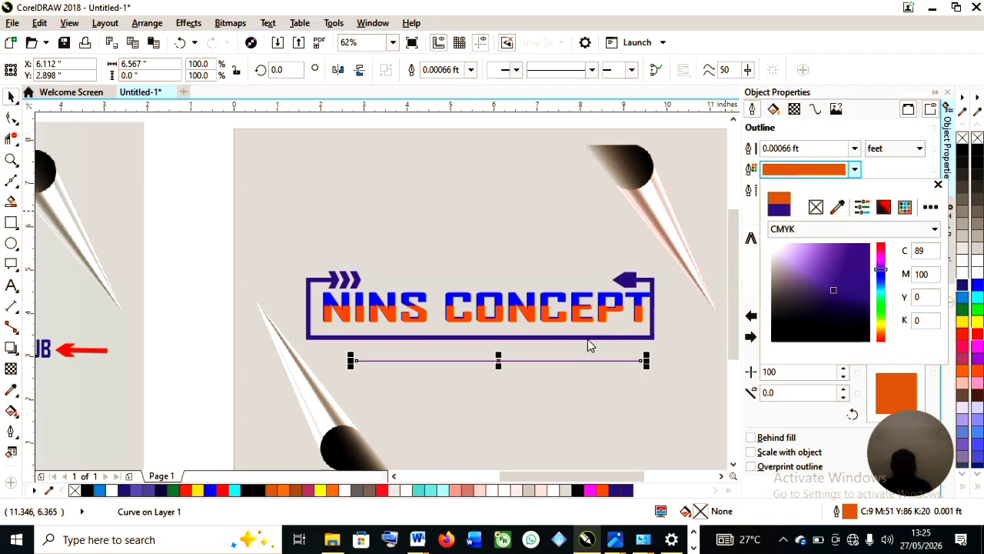
left_click(851, 150)
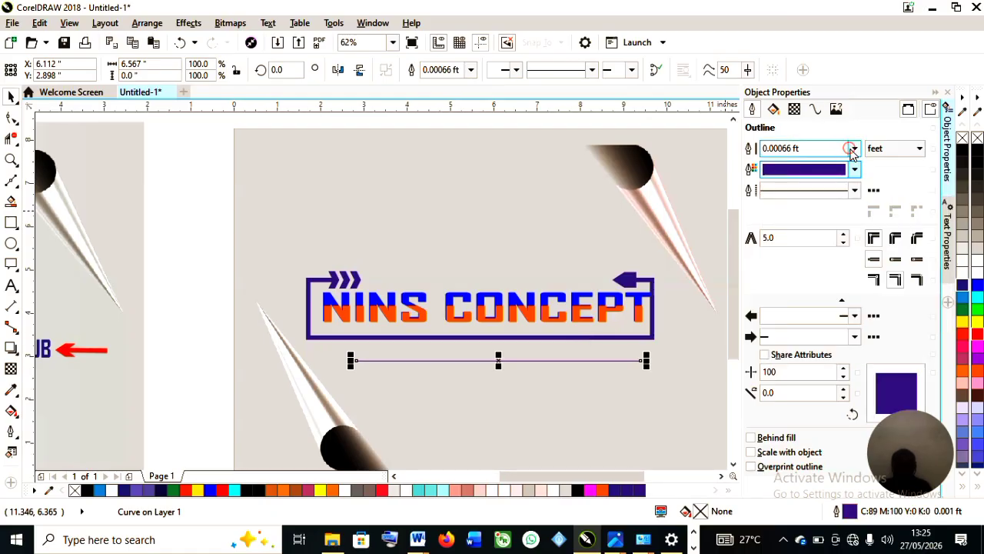
left_click(856, 150)
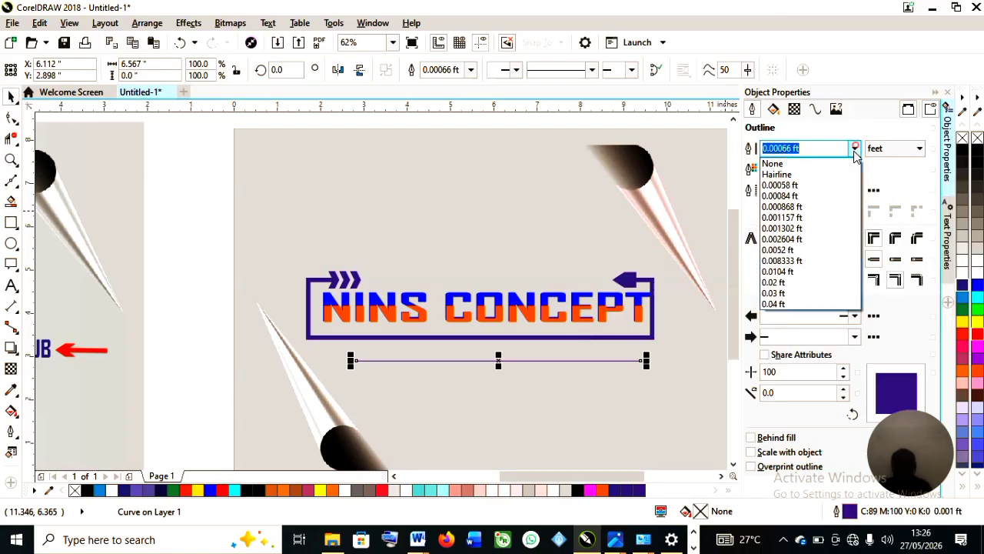
left_click(811, 262)
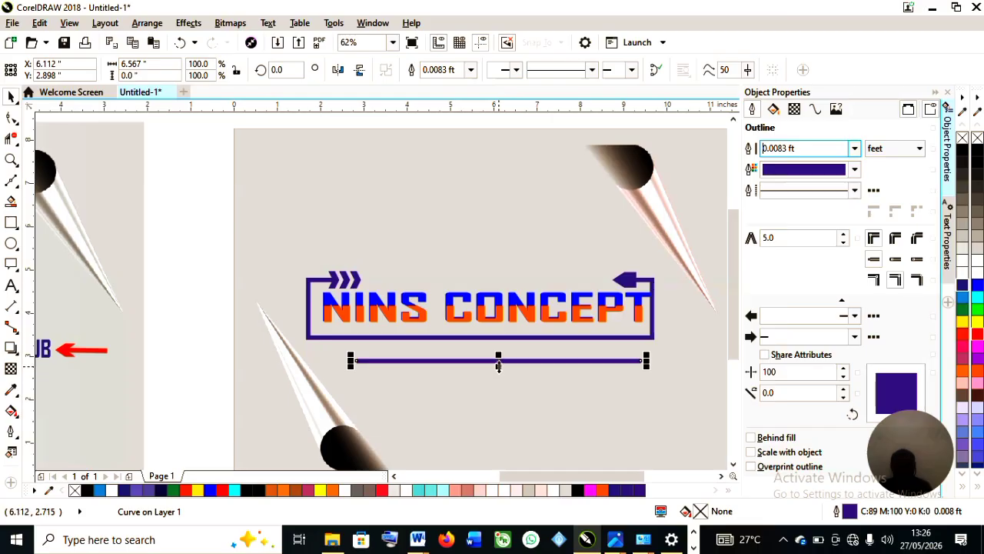
Move the YOUR BEST PRINTING & GRAPHICS HUB tagline from the first card to below the NINS CONCEPT frame.
scroll(487, 345, "down", 2)
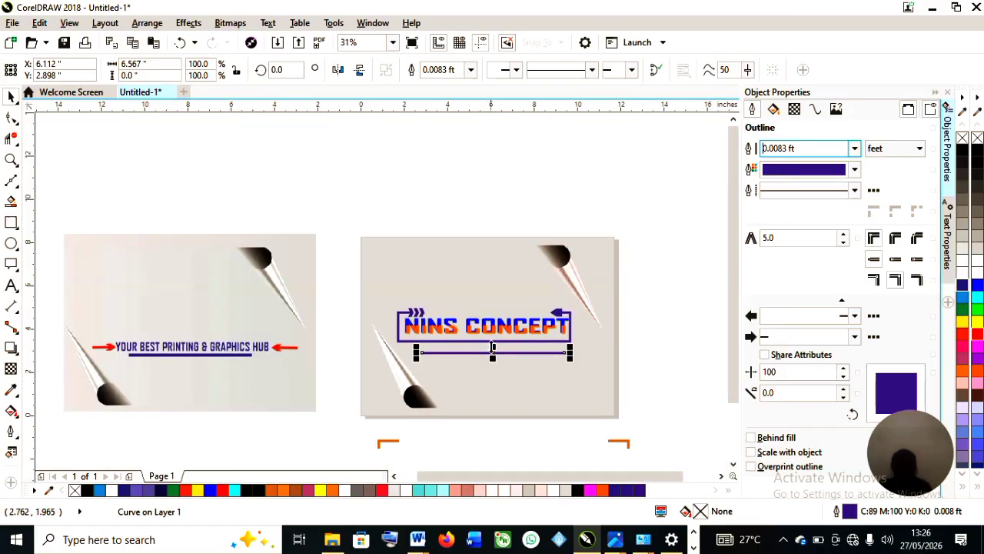
scroll(169, 362, "up", 2)
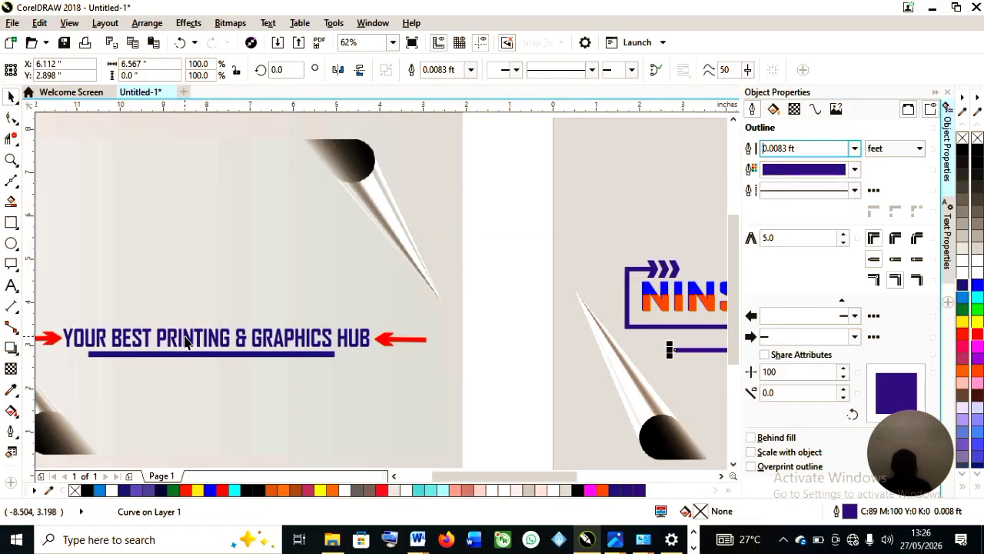
left_click(201, 326)
scroll(201, 327, "down", 2)
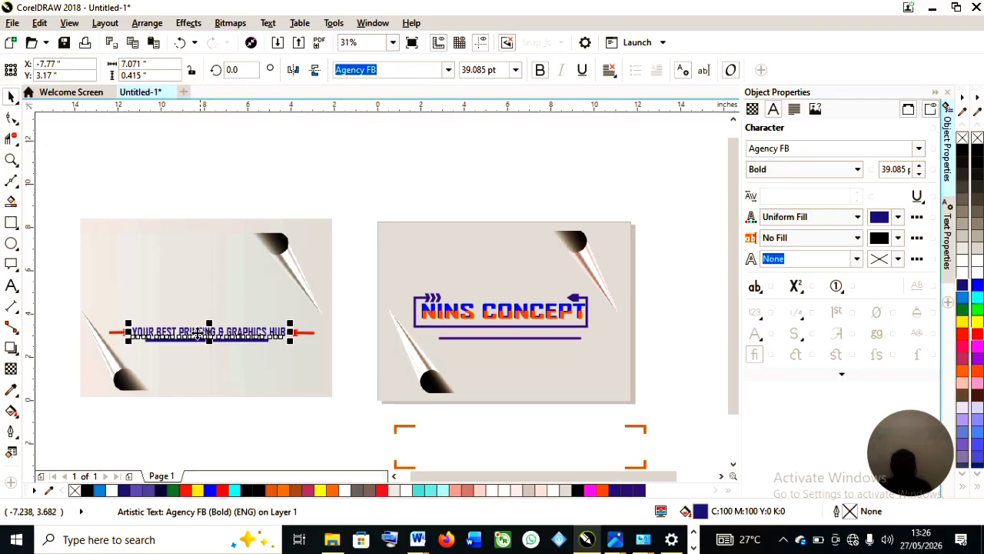
left_click_drag(208, 333, 520, 339)
scroll(520, 338, "up", 2)
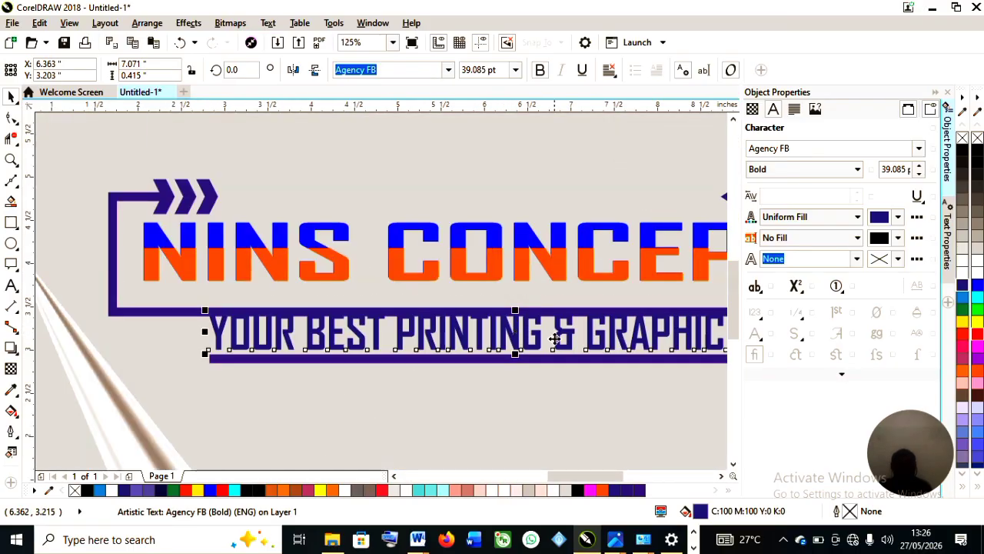
scroll(569, 343, "down", 1)
left_click(558, 355)
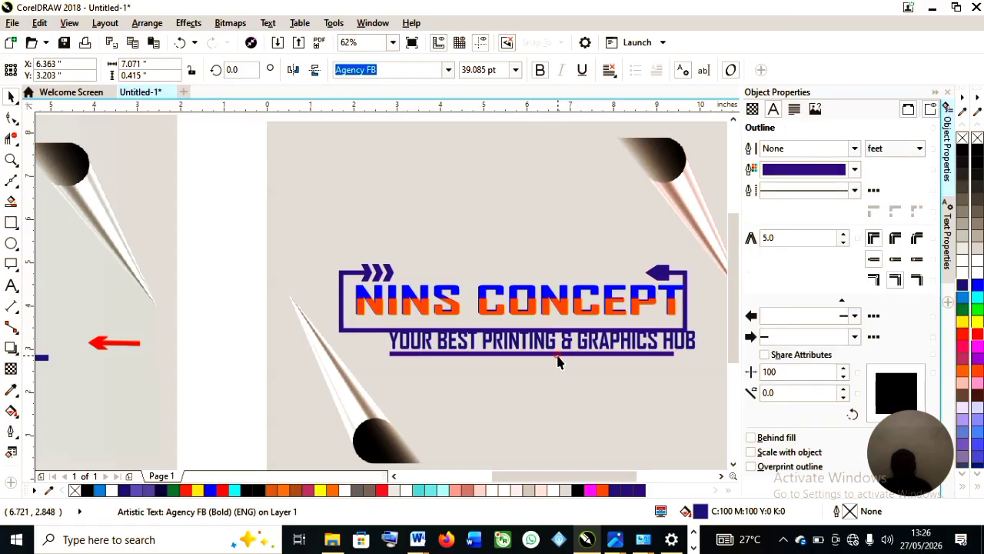
mouse_move(530, 351)
left_mouse_down()
mouse_move(531, 374)
mouse_move(528, 351)
left_mouse_up()
left_click(548, 354)
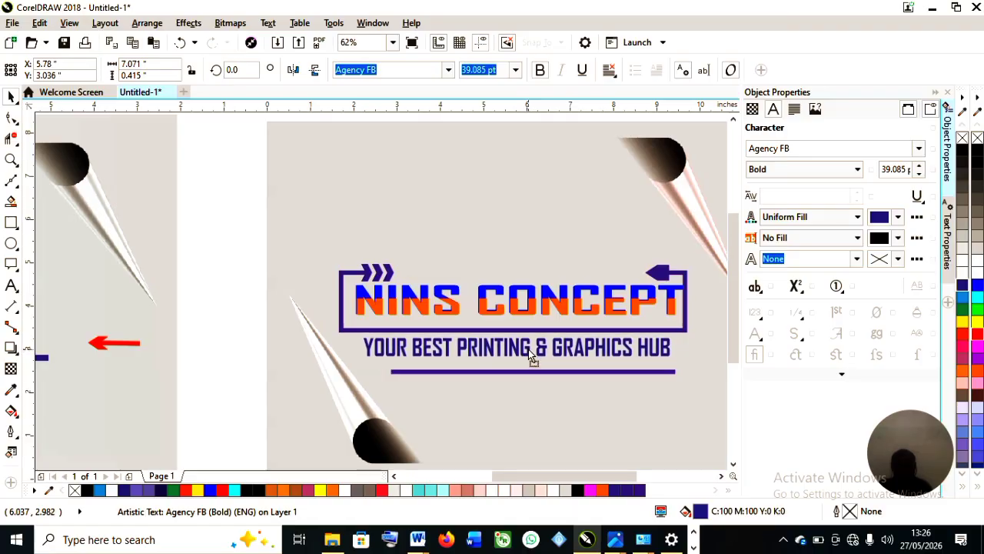
Reposition the blue line directly under the tagline and centre it beneath the text.
left_click(532, 374)
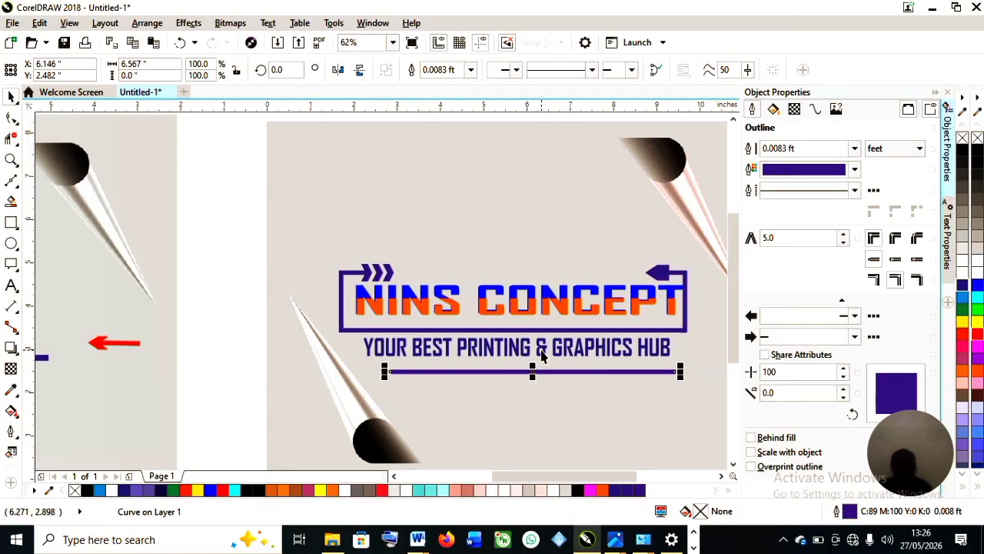
left_click_drag(533, 372, 530, 365)
scroll(536, 366, "down", 2)
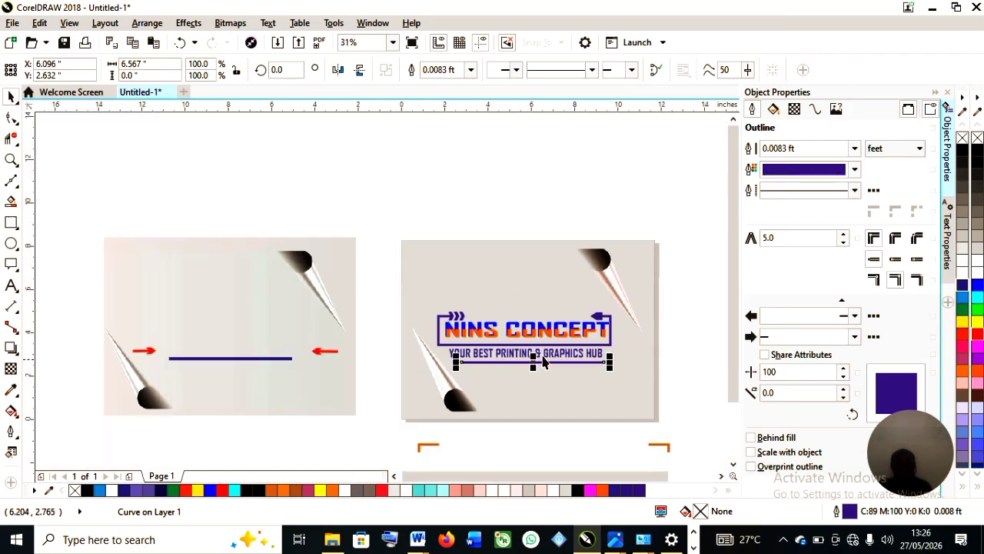
scroll(461, 361, "up", 2)
scroll(459, 358, "down", 2)
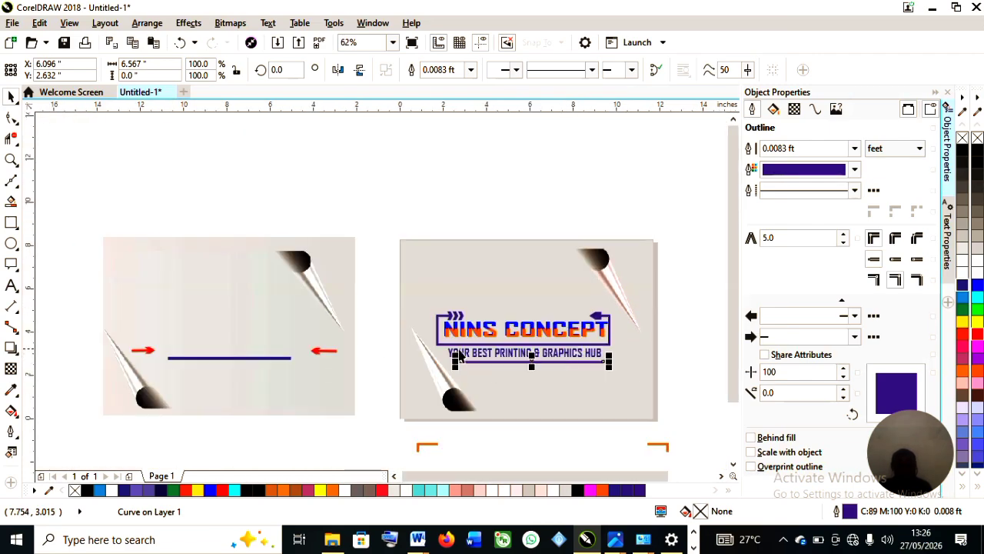
left_click(324, 350)
scroll(591, 361, "up", 3)
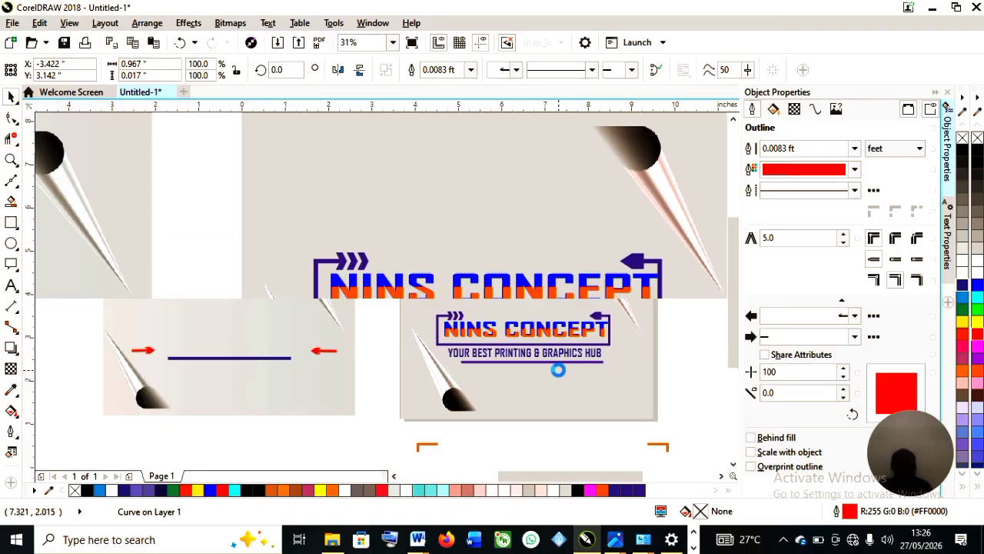
left_click(543, 354)
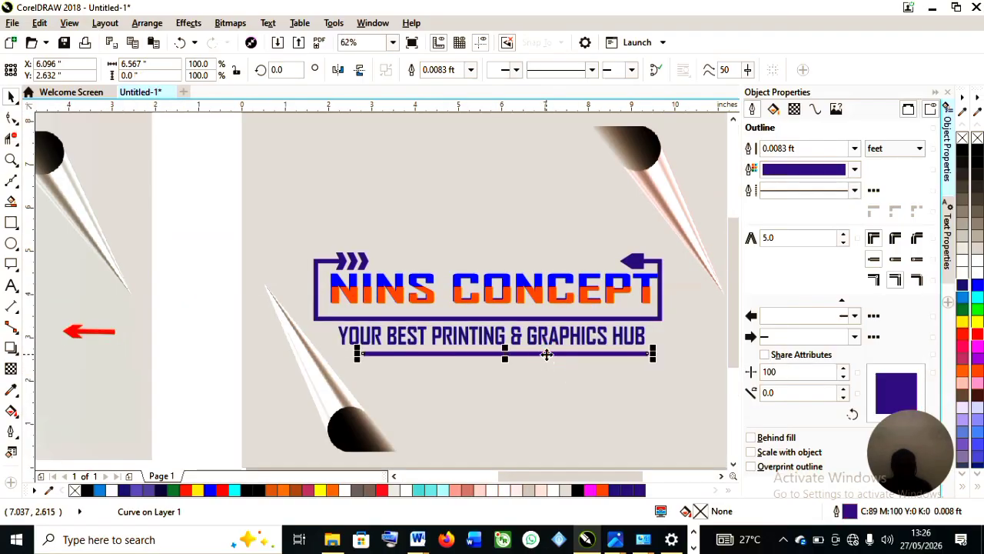
scroll(332, 335, "down", 3)
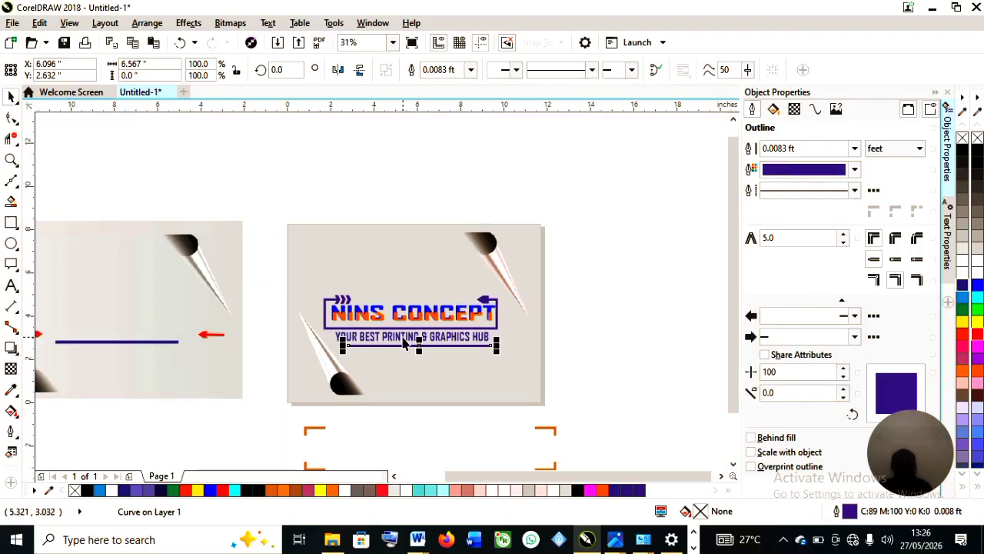
scroll(419, 346, "up", 3)
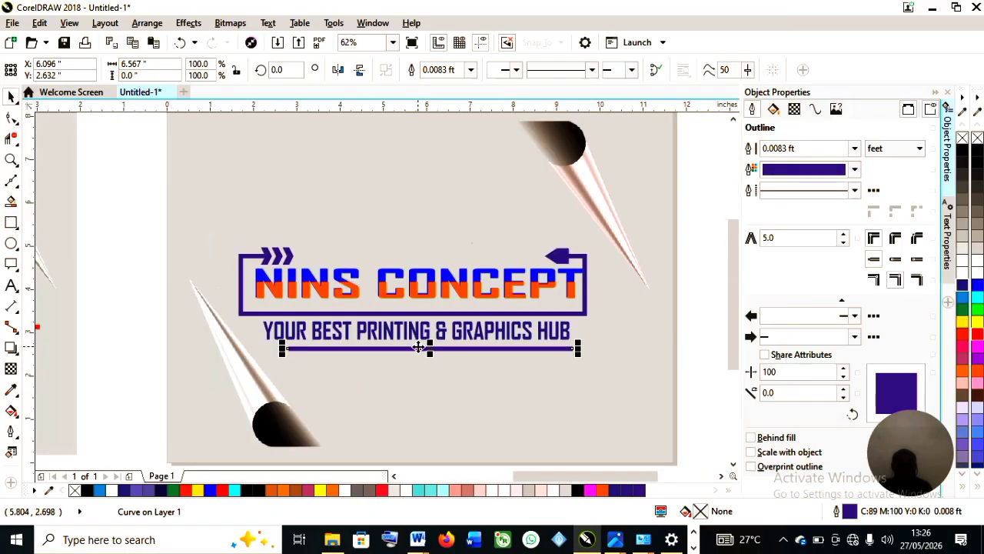
left_click_drag(431, 348, 412, 348)
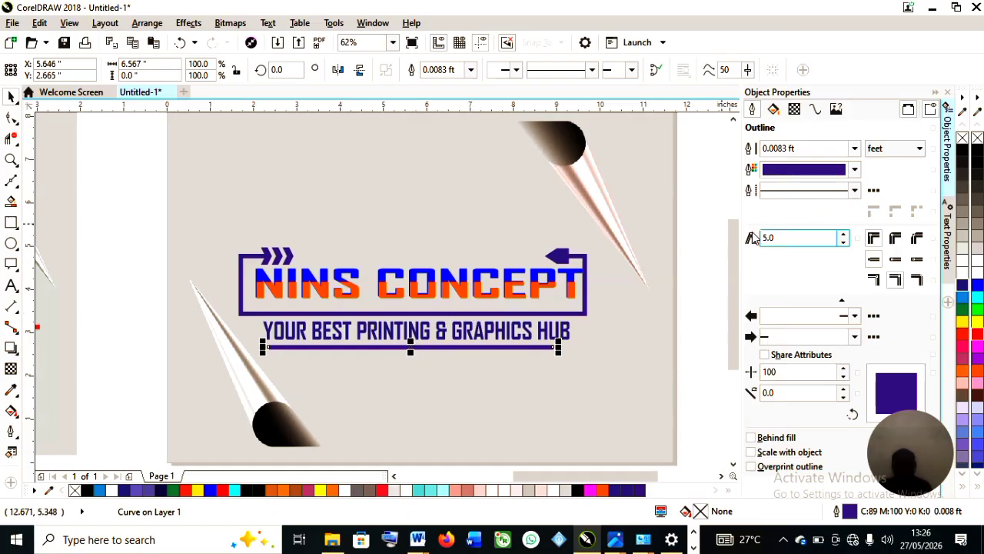
Change the blue line's outline style to a dashed line.
left_click(855, 169)
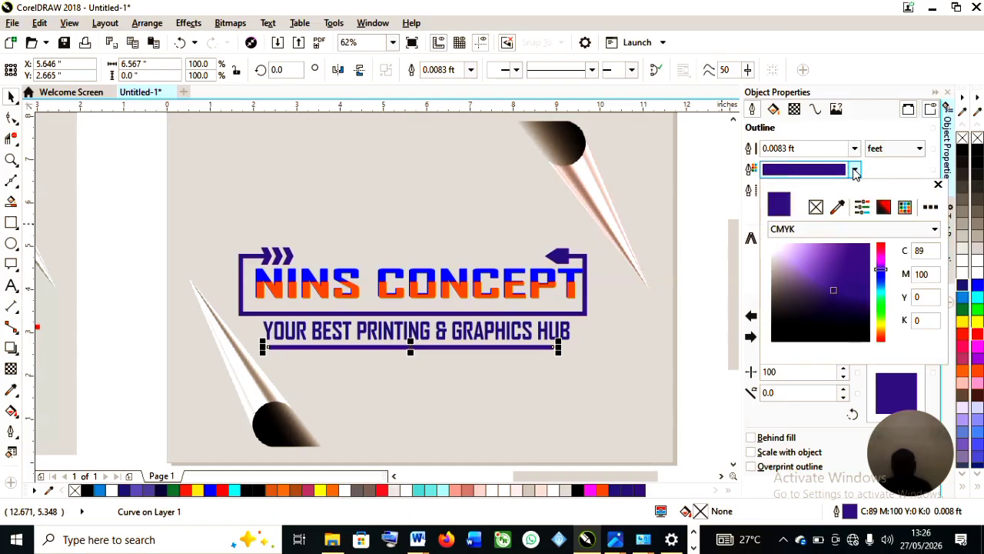
left_click(854, 170)
left_click(855, 190)
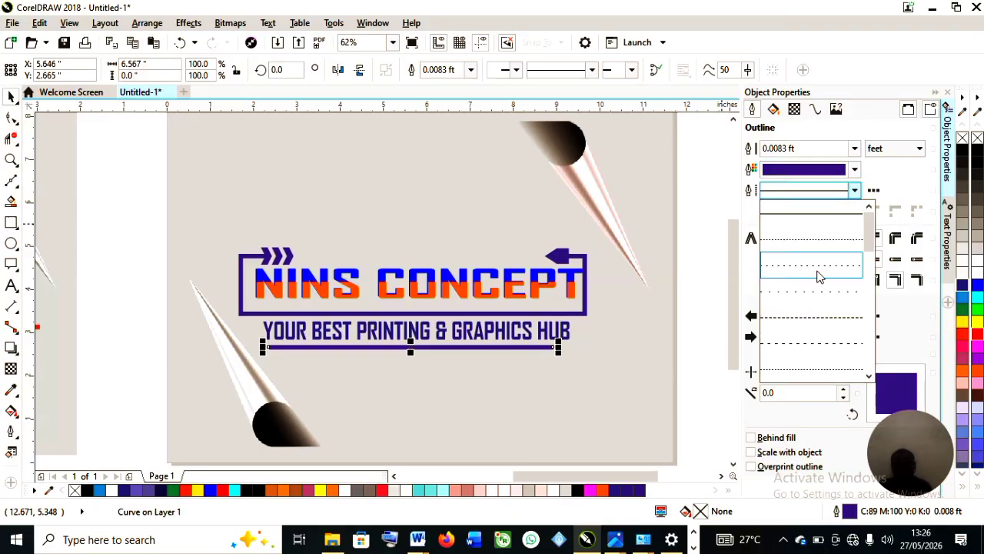
left_click(817, 269)
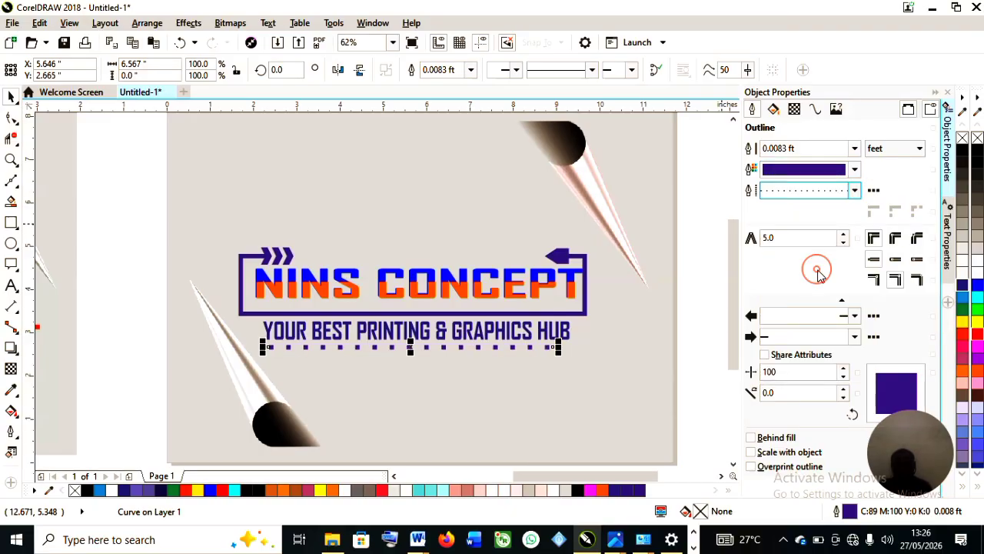
left_click(855, 192)
left_click(818, 321)
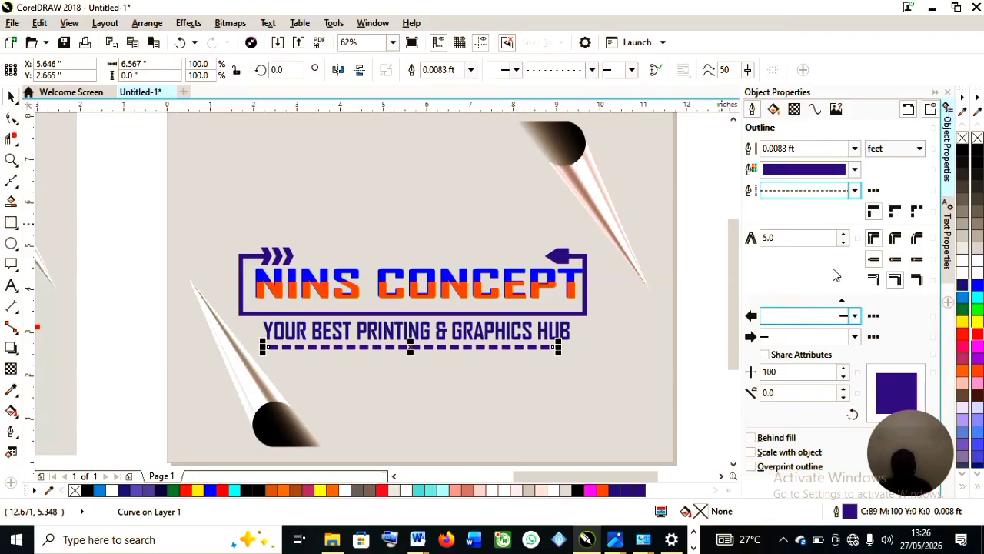
left_click(854, 190)
left_click(823, 336)
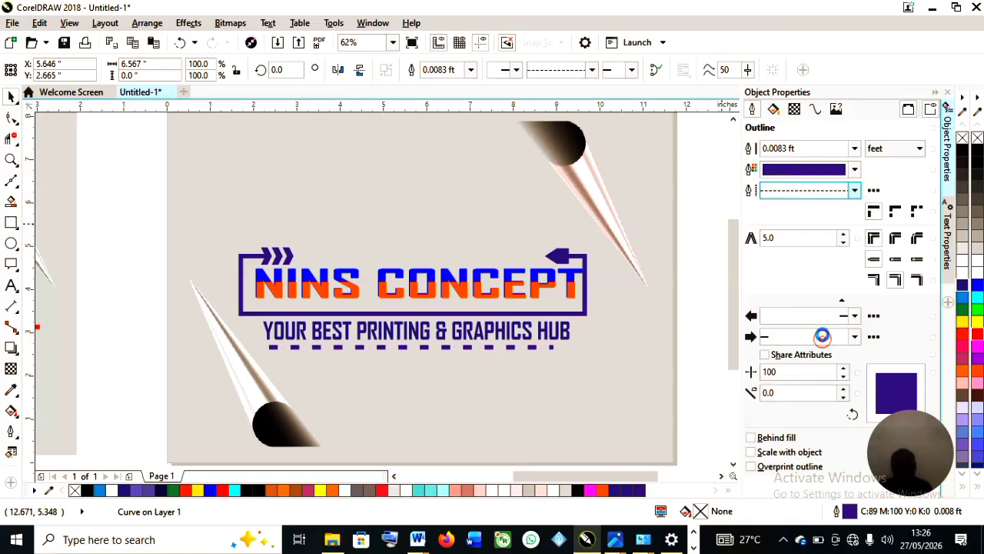
left_click(854, 192)
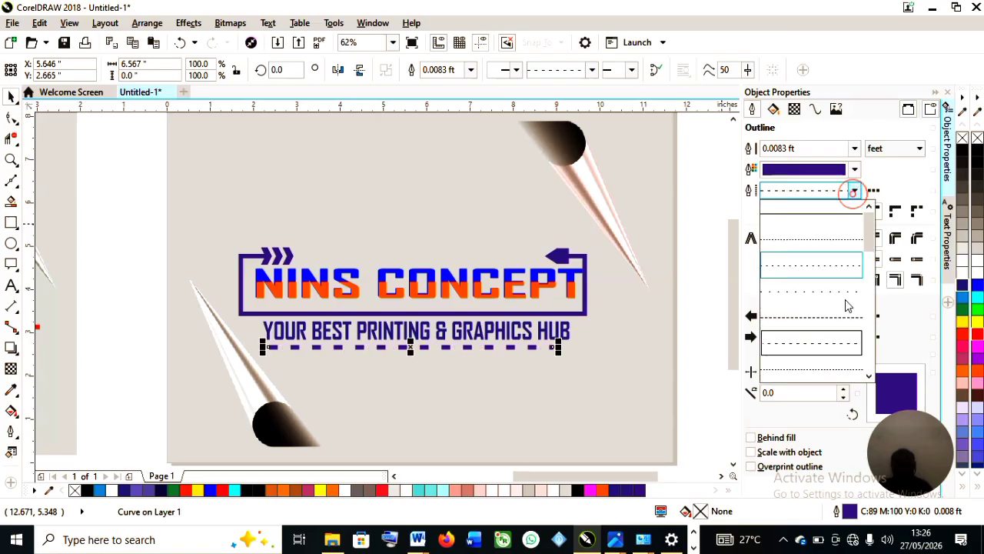
left_click(822, 343)
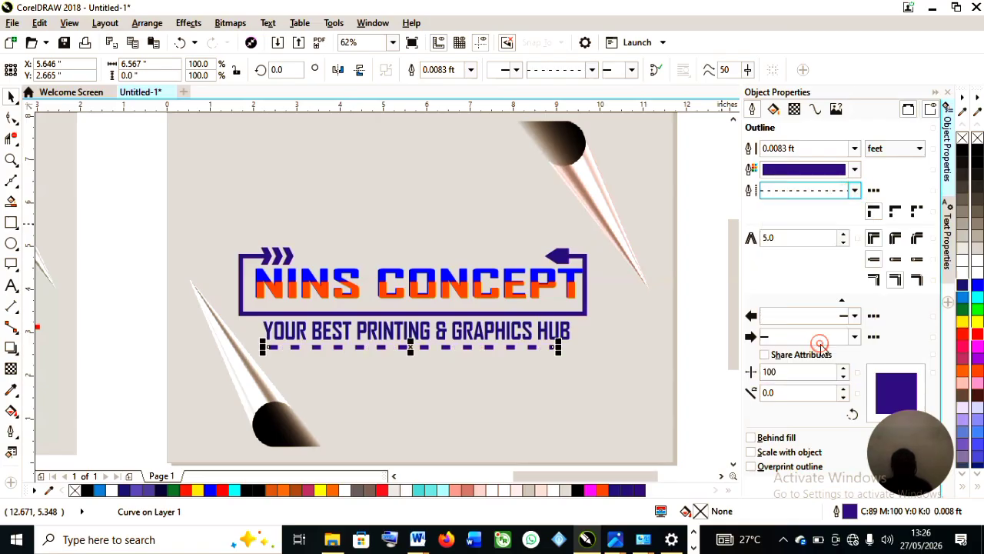
Change the blue underline's outline style to a dash-dot pattern.
left_click(856, 191)
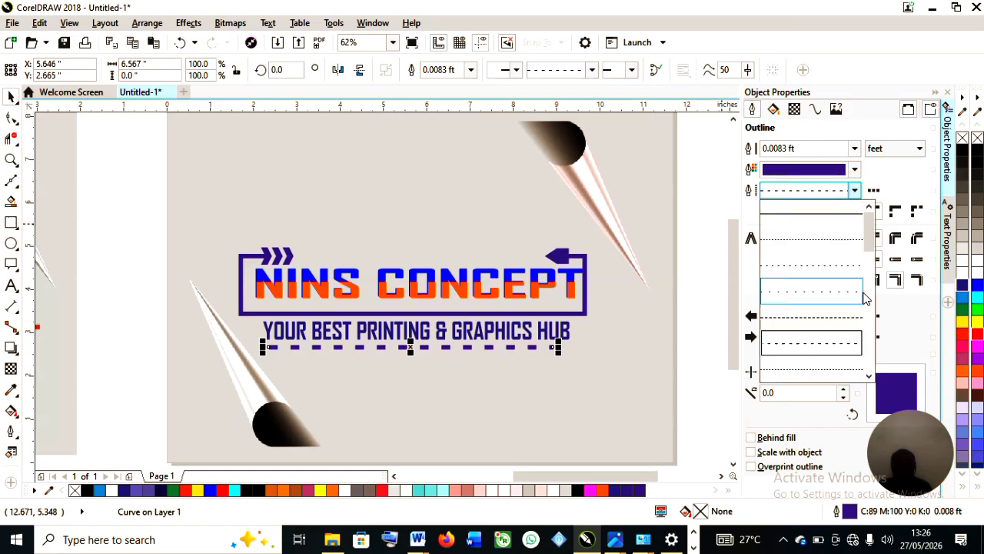
left_click_drag(873, 250, 872, 318)
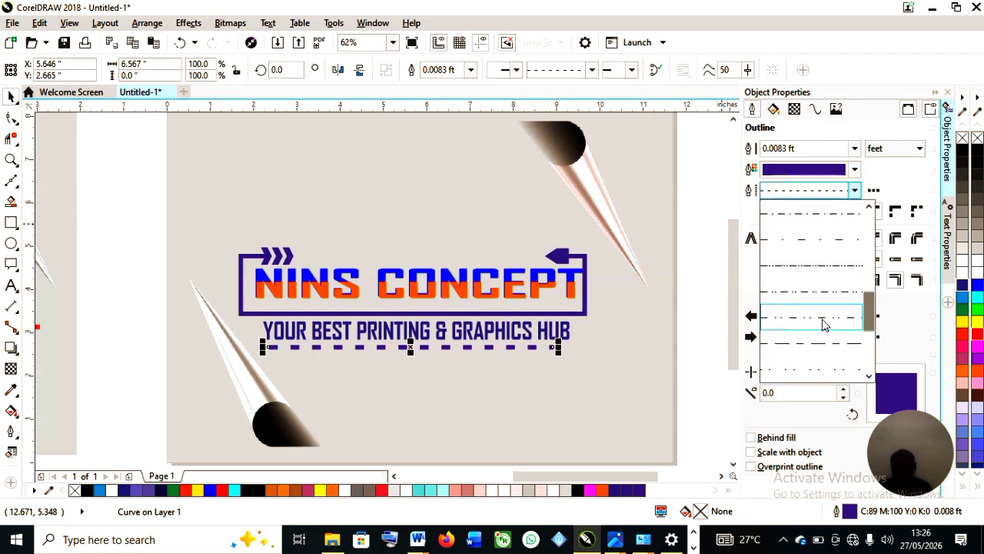
left_click(820, 319)
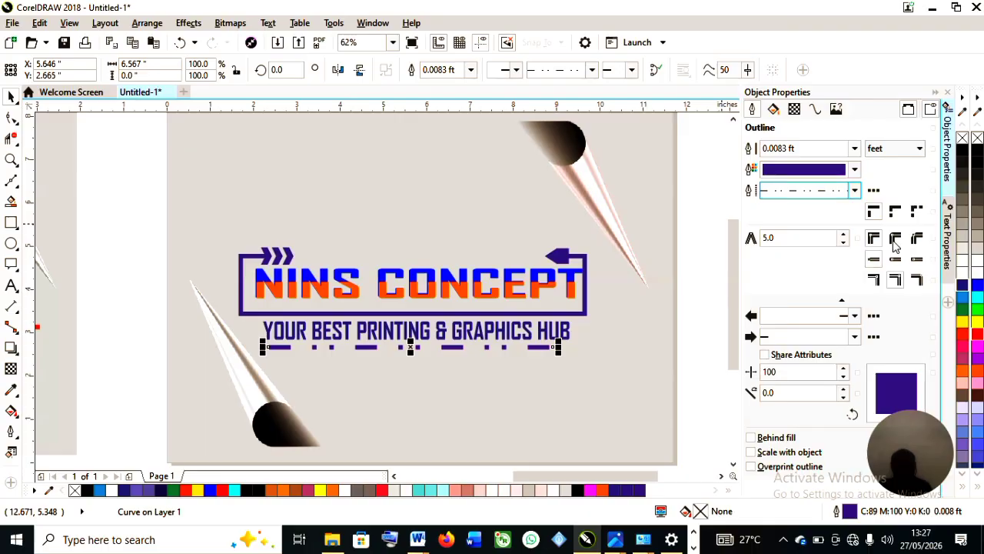
left_click(856, 190)
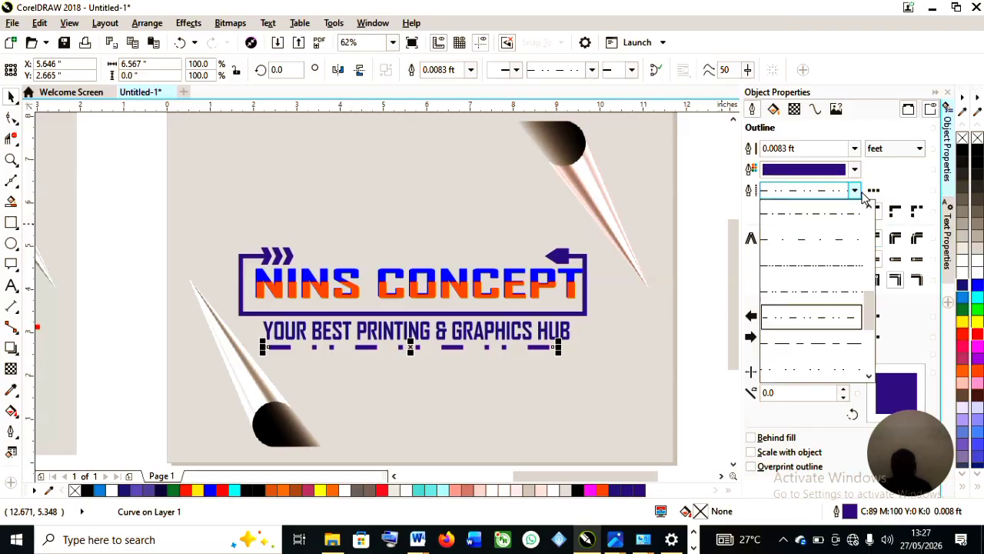
left_click(859, 191)
left_click(466, 362)
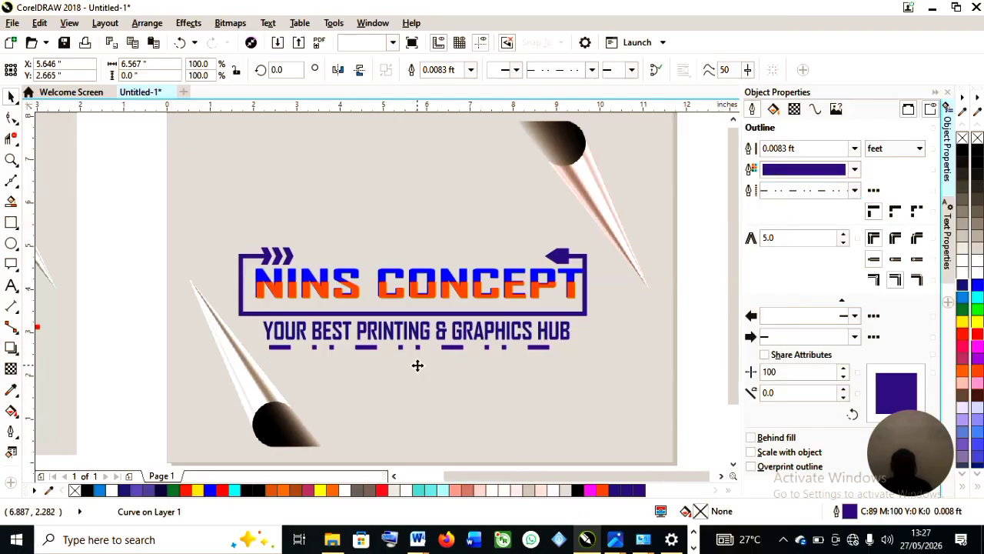
Draw a short straight line continuing from the right end of the dashed underline.
scroll(415, 363, "down", 2)
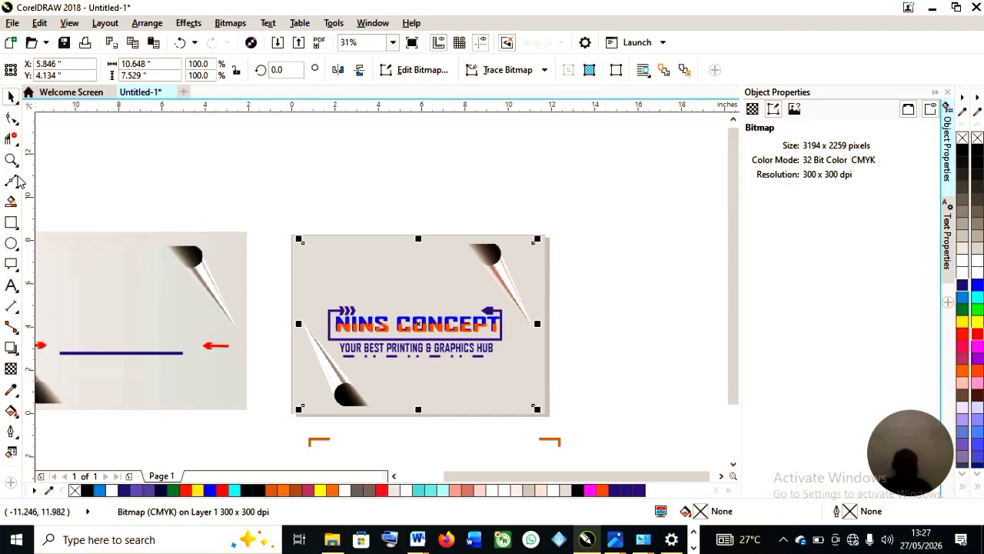
key("F10")
scroll(458, 342, "up", 3)
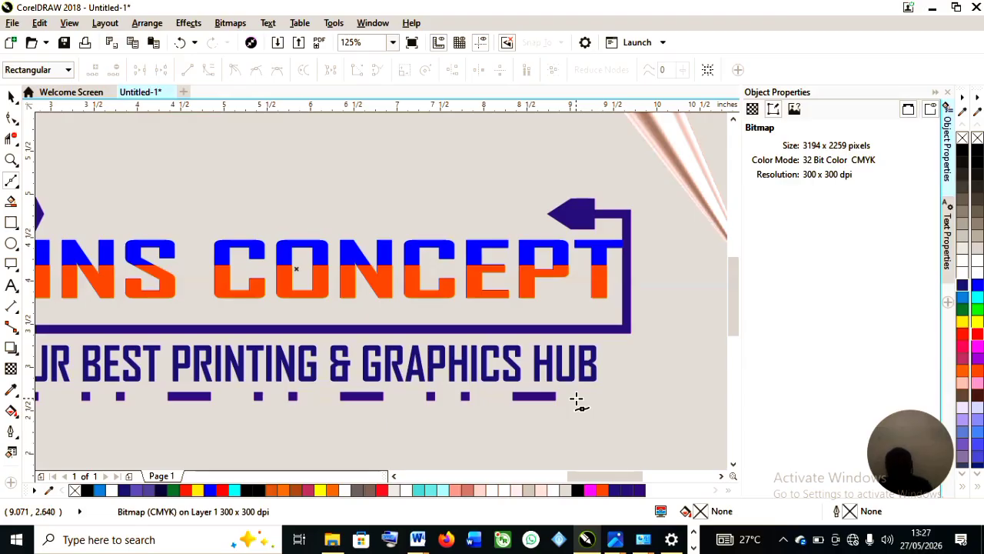
left_click(514, 398)
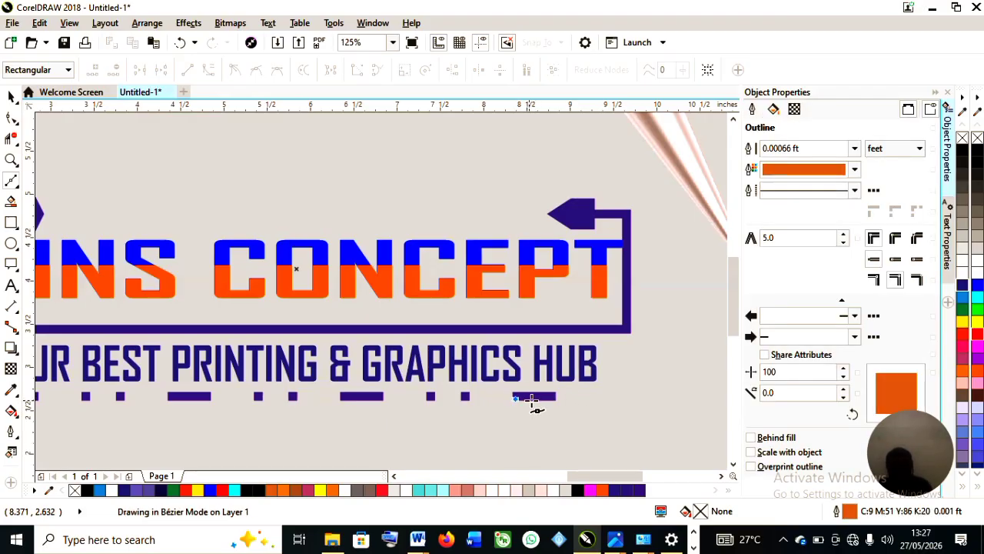
left_click(556, 398)
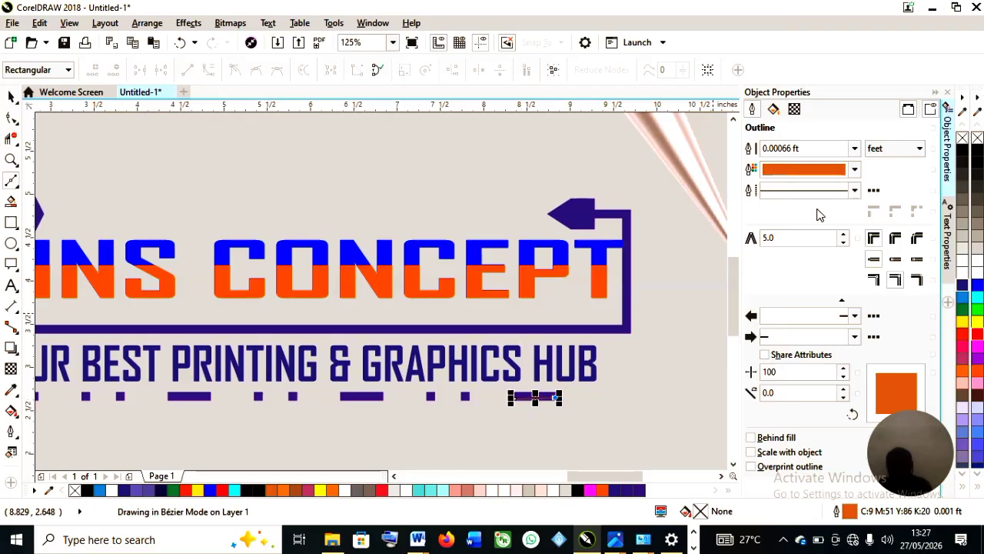
Sample the title's orange as the short line's outline colour and set its outline width to 0.008333 ft.
left_click(835, 178)
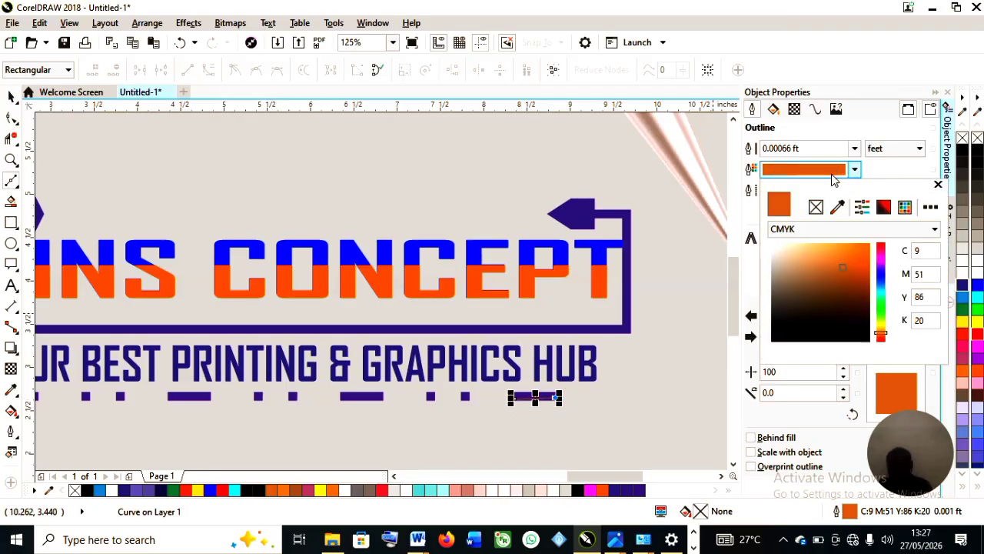
left_click(838, 207)
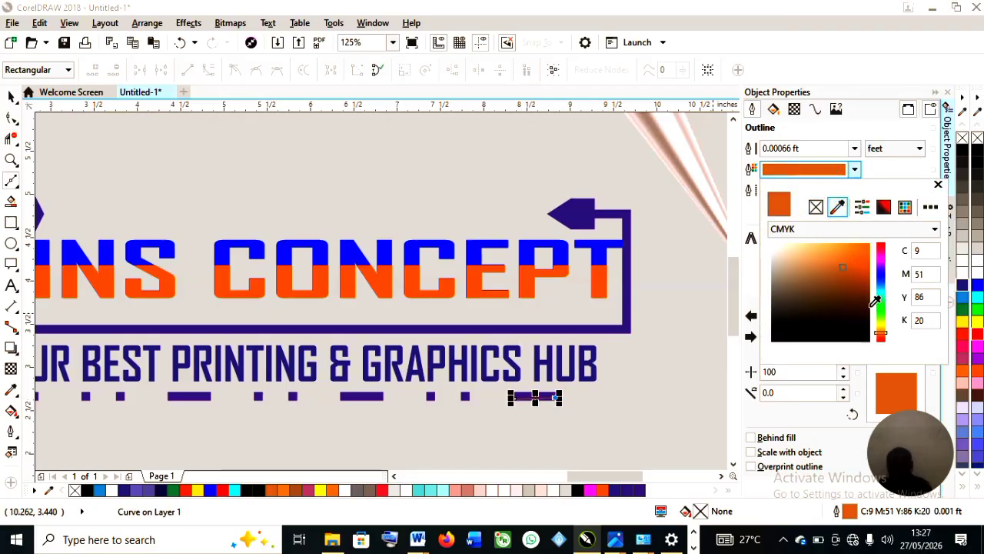
left_click(604, 281)
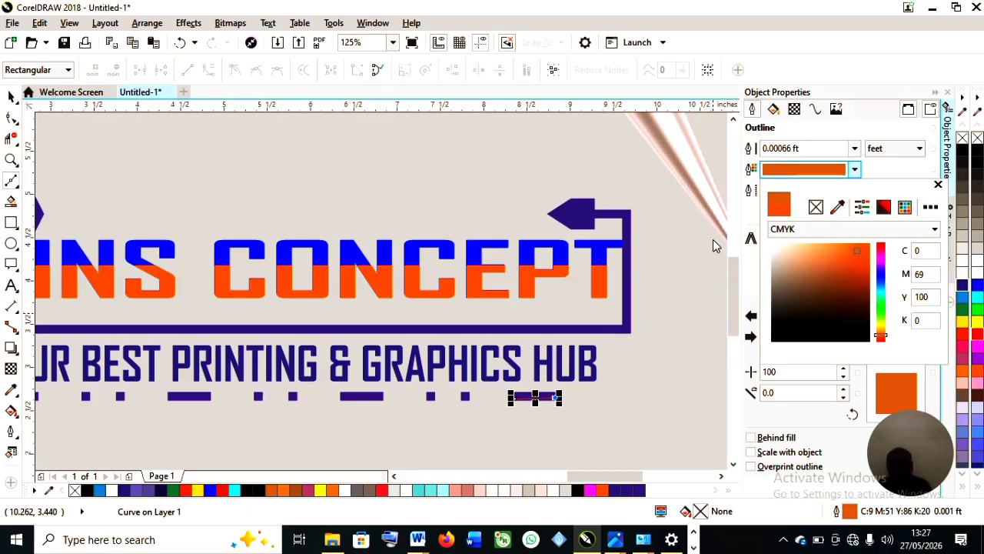
left_click(855, 150)
left_click(856, 149)
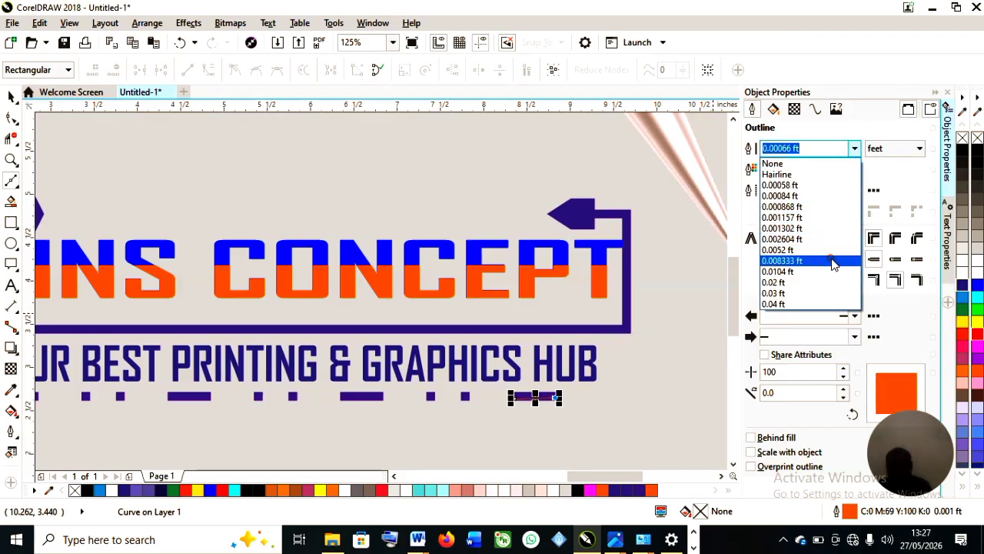
left_click(830, 260)
Move the short orange line further right along the underline.
scroll(548, 388, "down", 1)
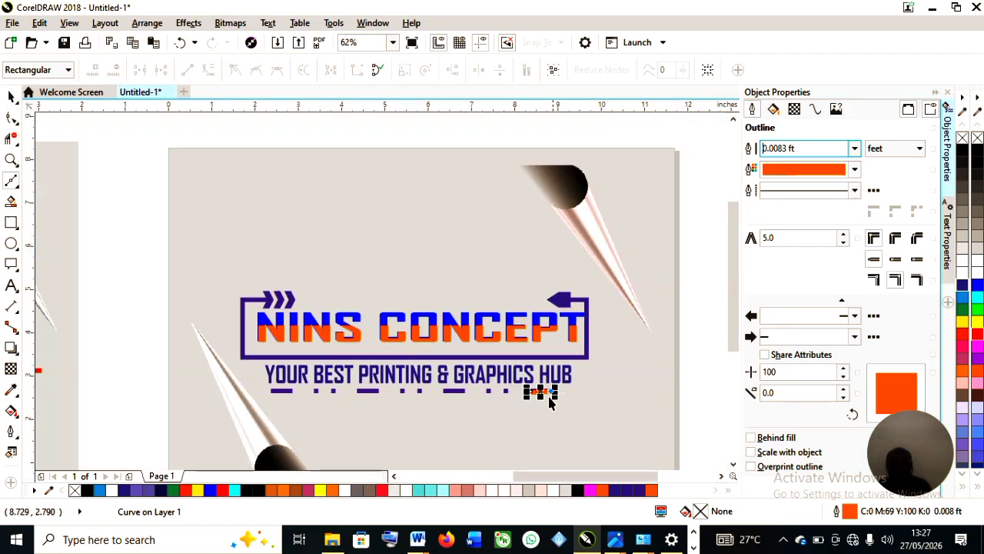
scroll(544, 394, "up", 1)
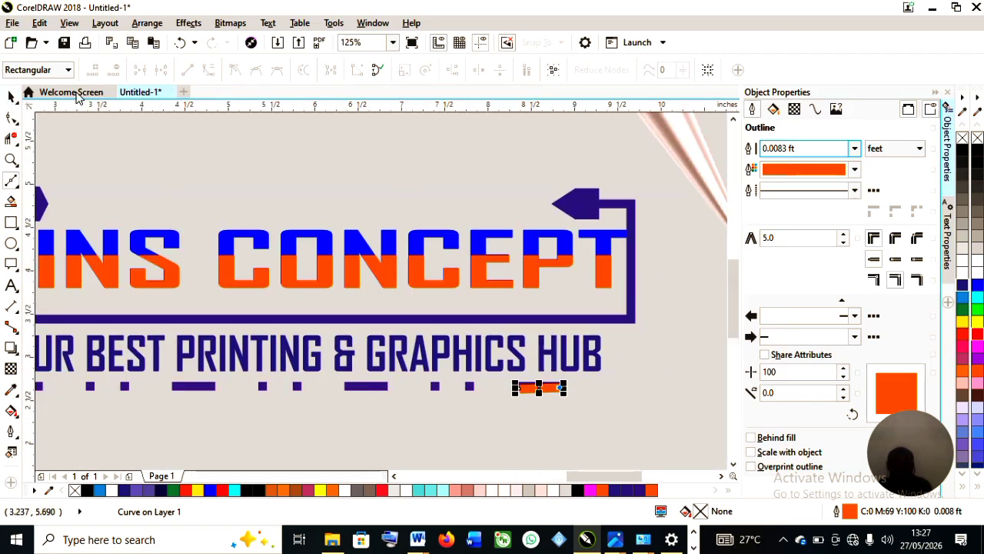
left_click(11, 97)
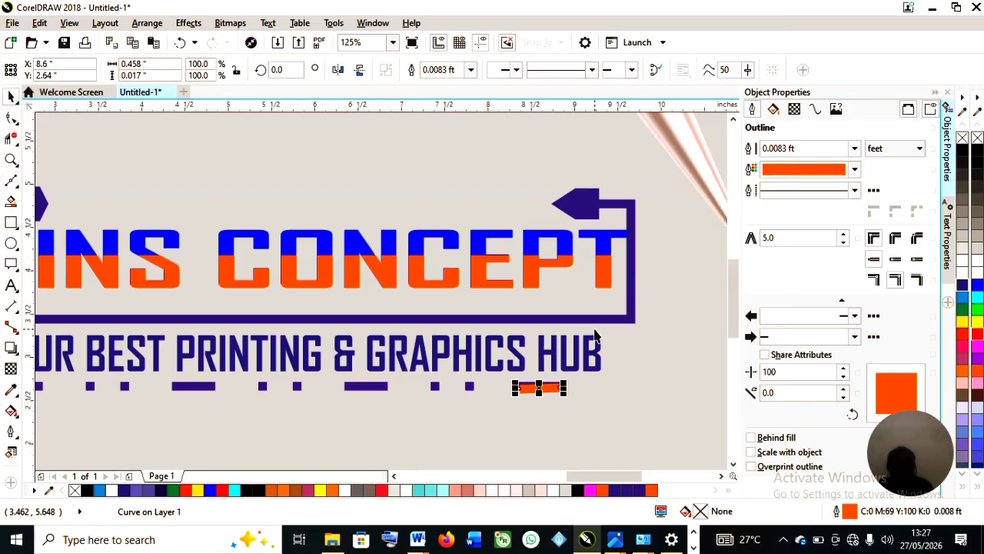
left_click_drag(538, 389, 624, 386)
Rotate the short orange line slightly so it sits level.
scroll(665, 384, "up", 1)
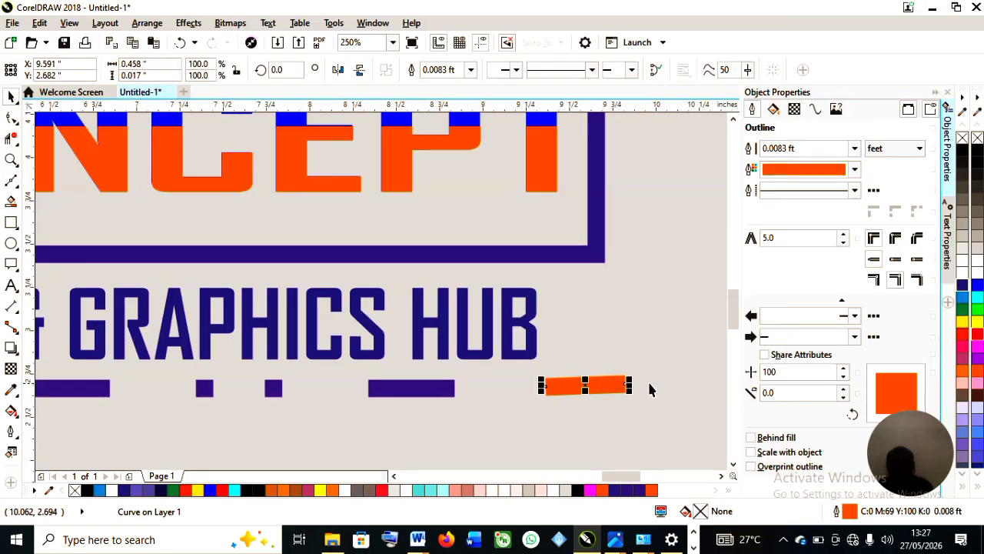
scroll(650, 387, "up", 1)
left_click(561, 386)
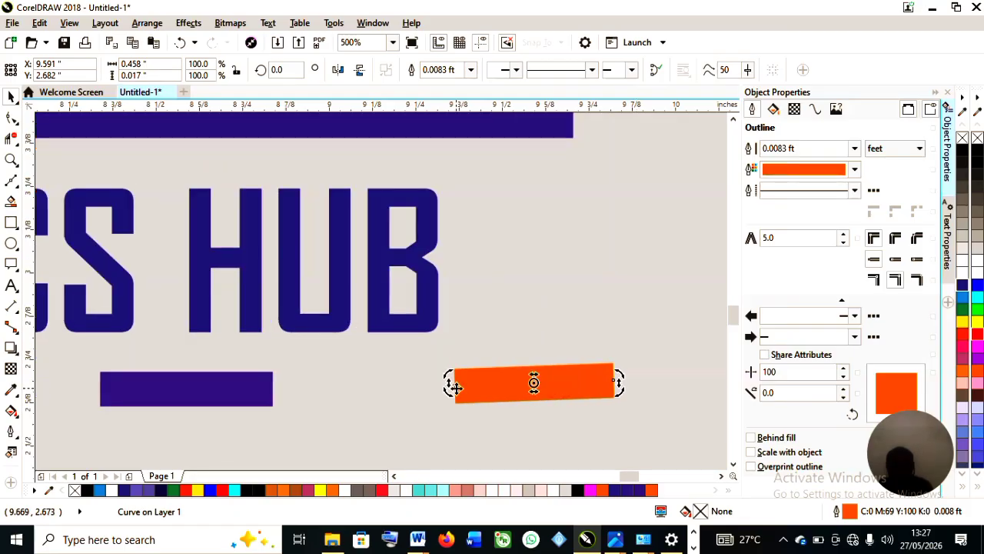
left_click_drag(451, 379, 451, 378)
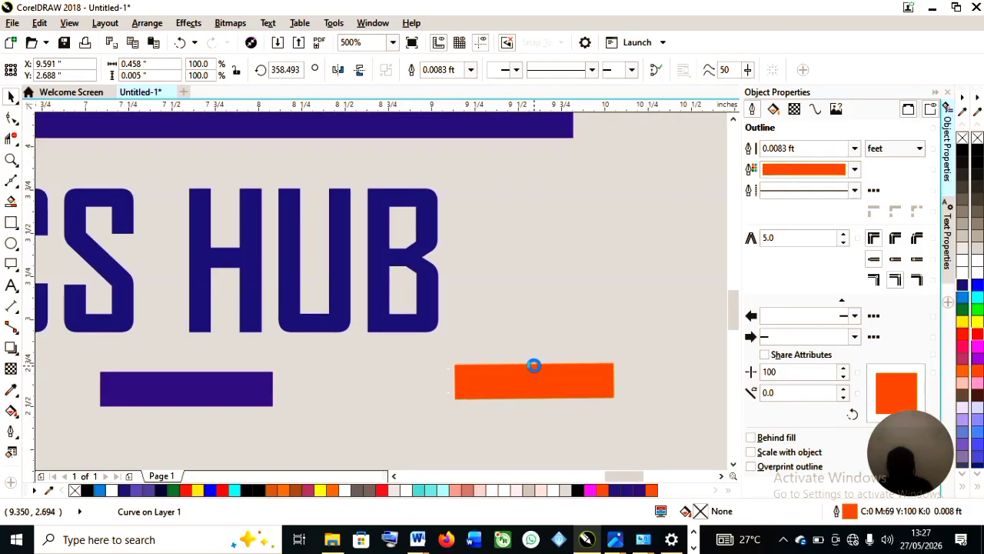
Reduce the short orange line's outline width to 0.0052 ft.
scroll(534, 364, "down", 1)
scroll(581, 371, "up", 1)
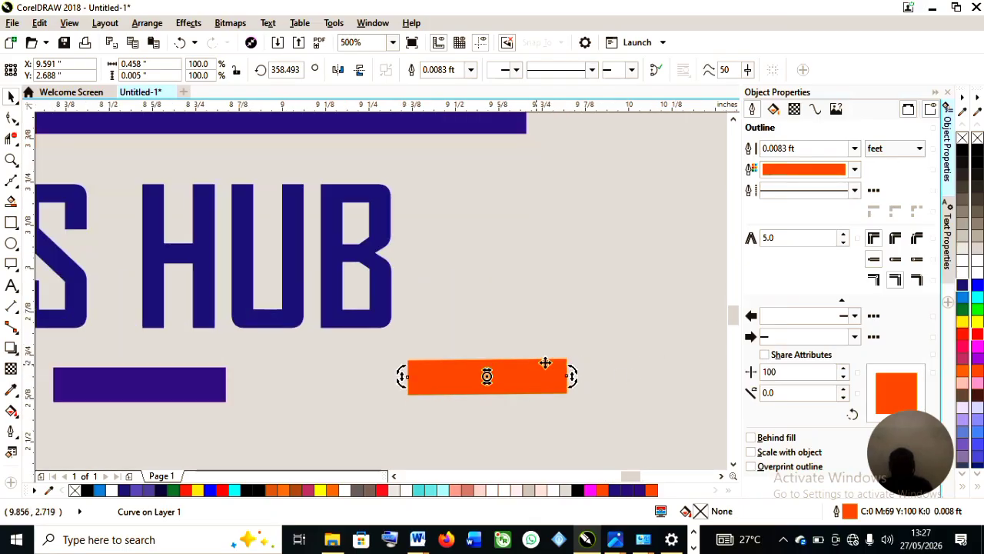
left_click(854, 148)
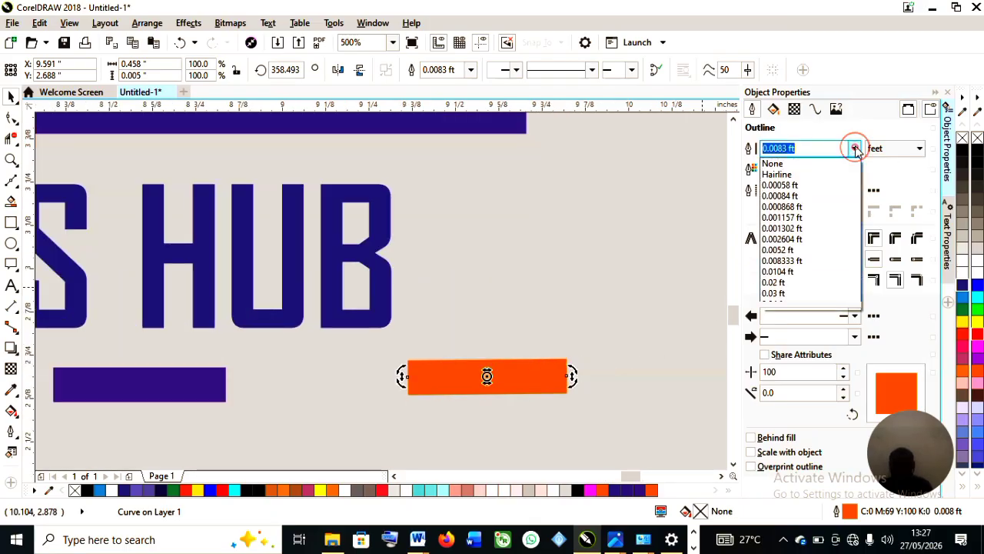
left_click(825, 250)
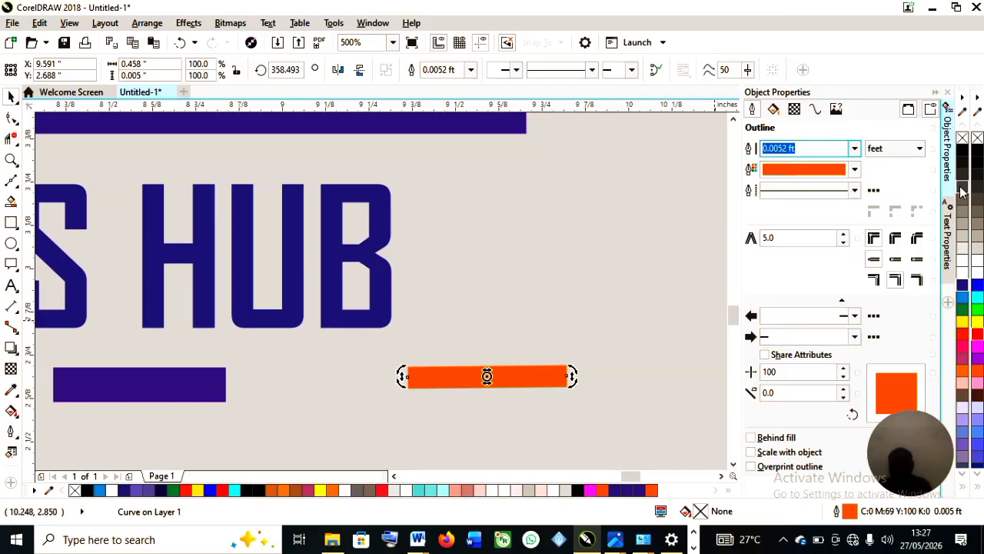
Add a slim arrowhead to the short orange line's start and mirror the line horizontally so the arrow points right.
scroll(536, 339, "down", 5)
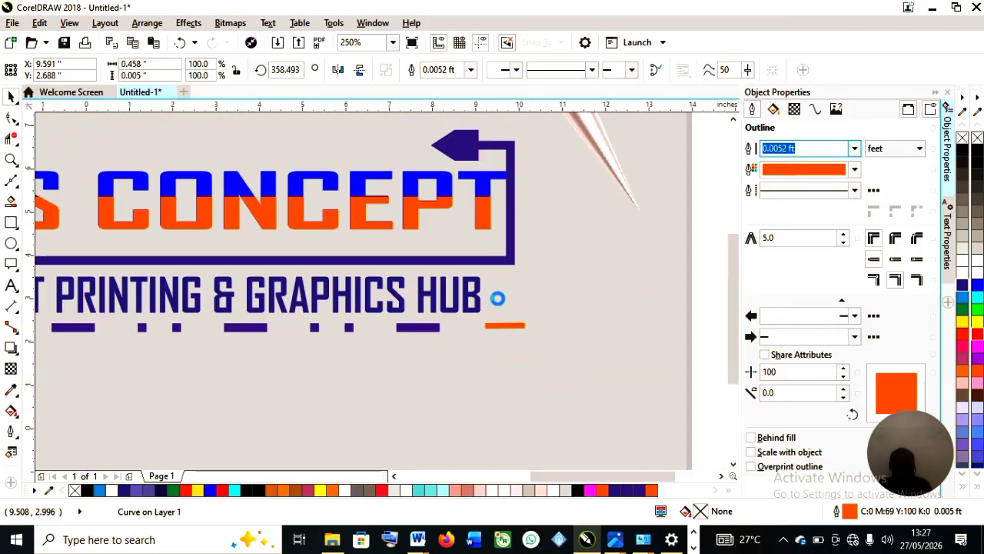
left_click(674, 264)
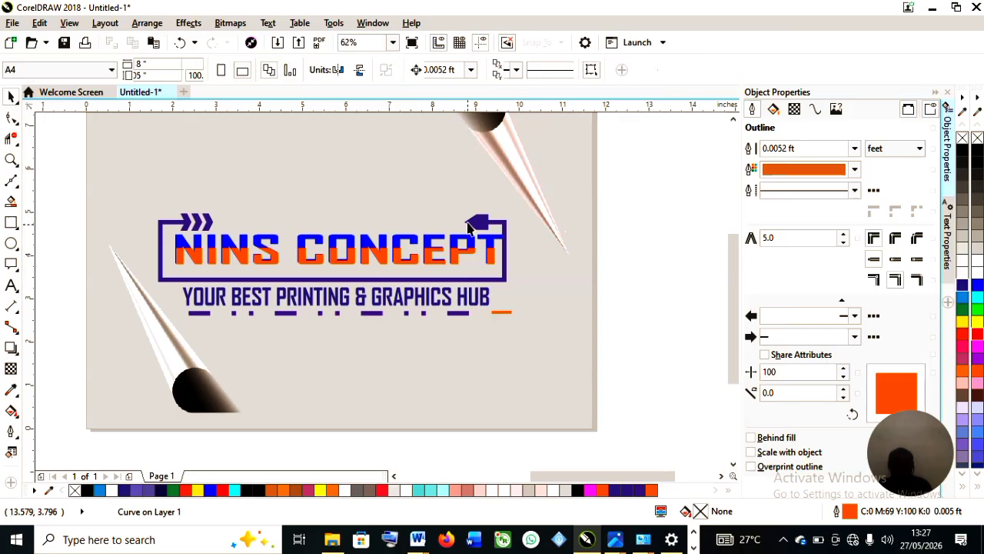
left_click(477, 223)
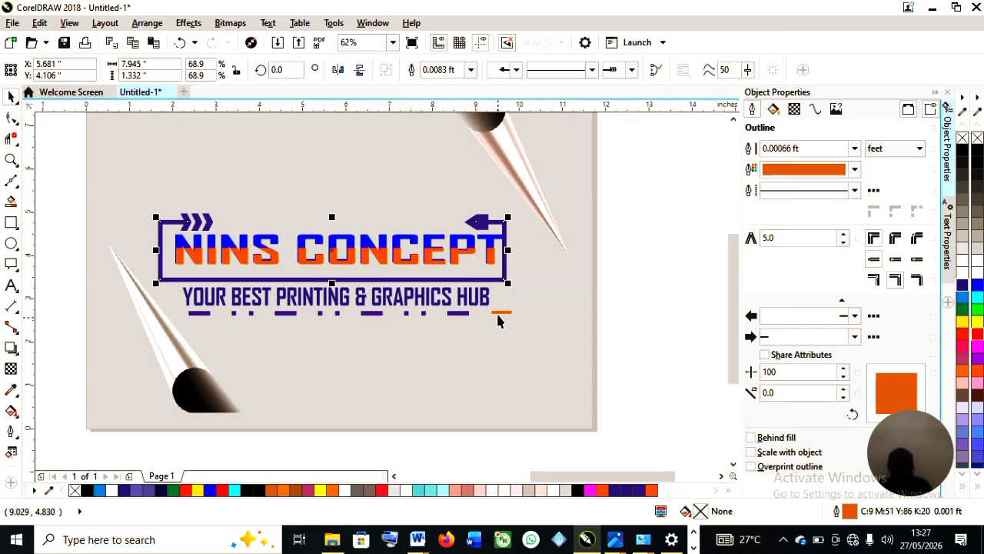
left_click(498, 313)
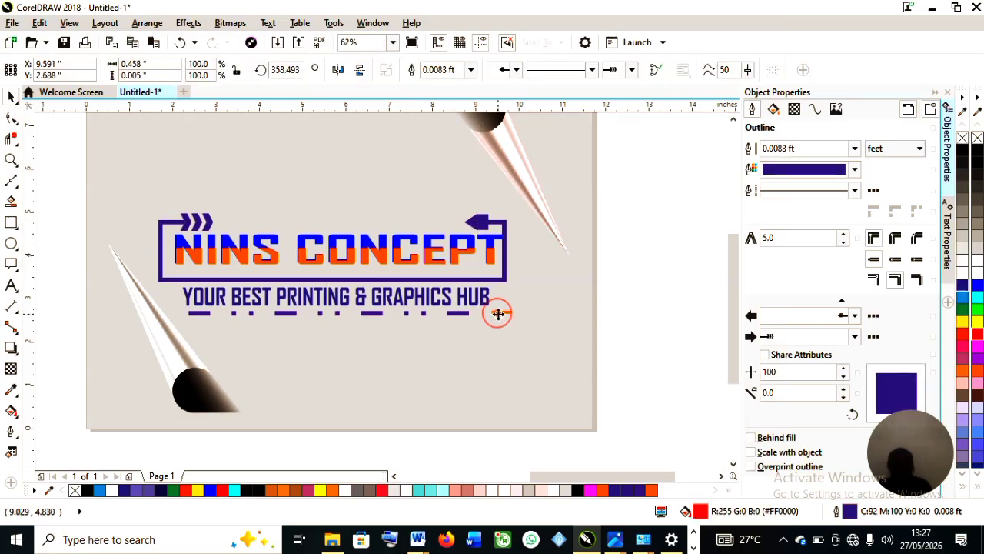
left_click(854, 190)
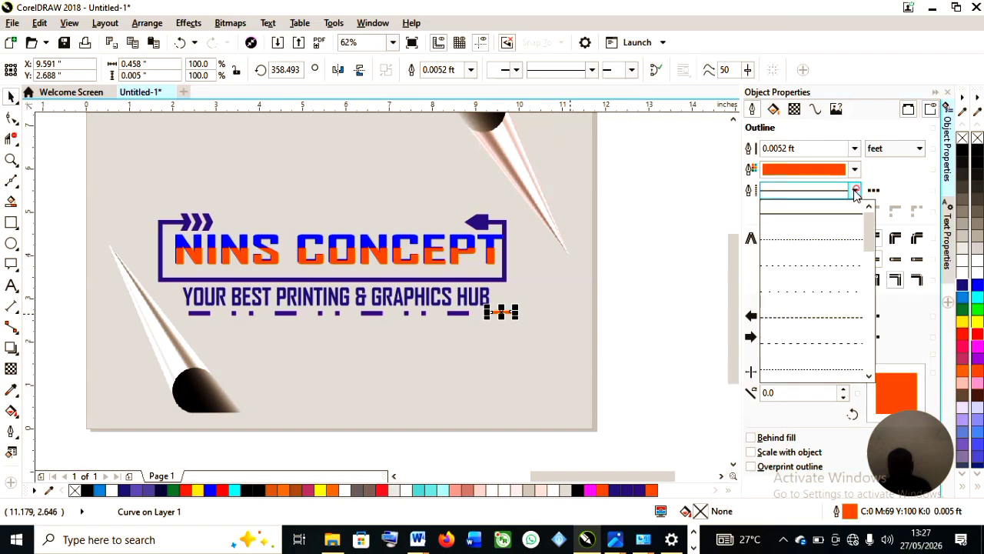
left_click(854, 191)
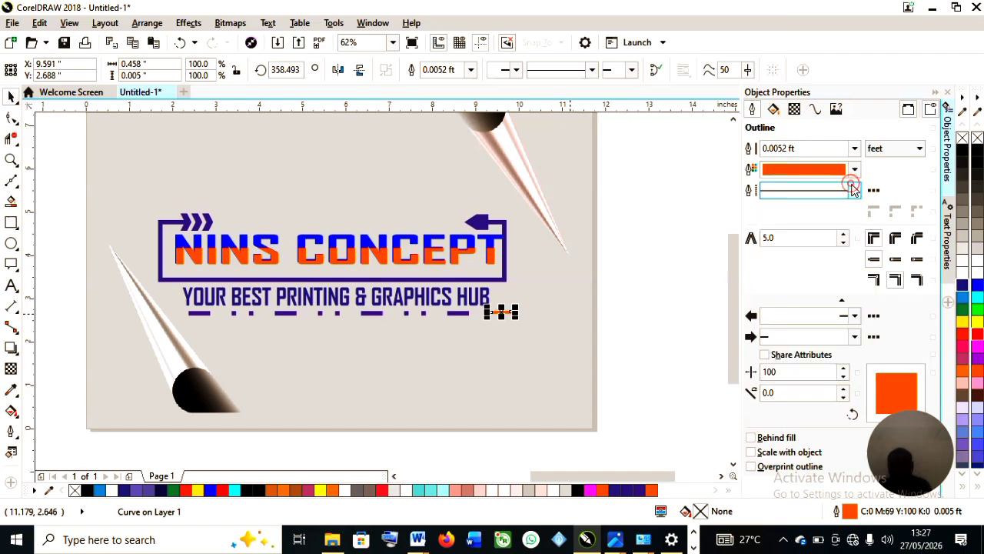
left_click(854, 316)
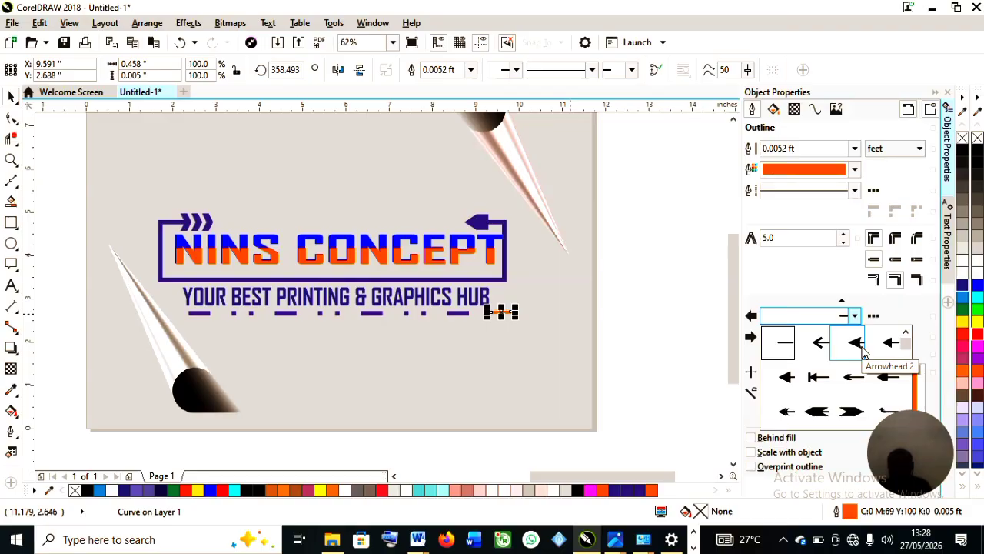
left_click(890, 342)
scroll(548, 338, "up", 2)
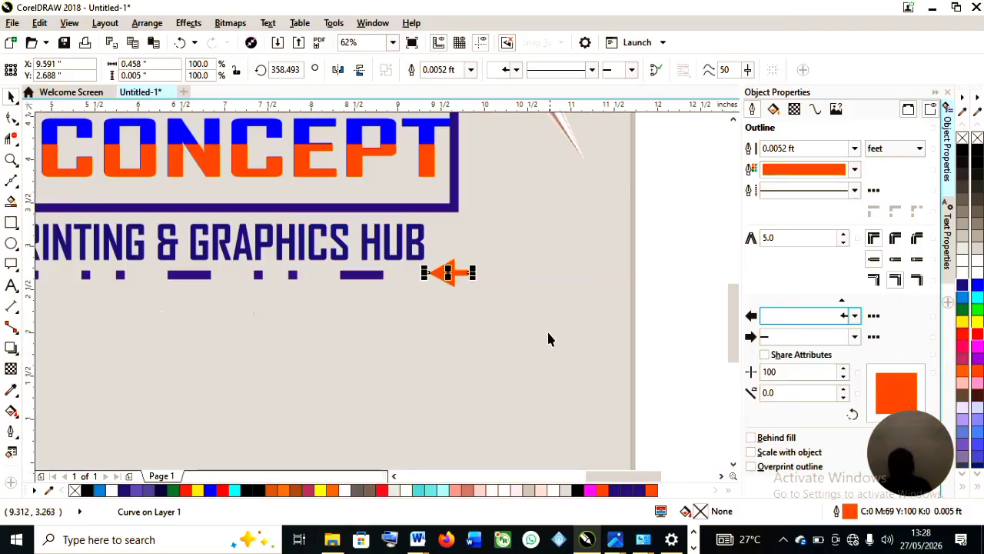
scroll(423, 279, "up", 2)
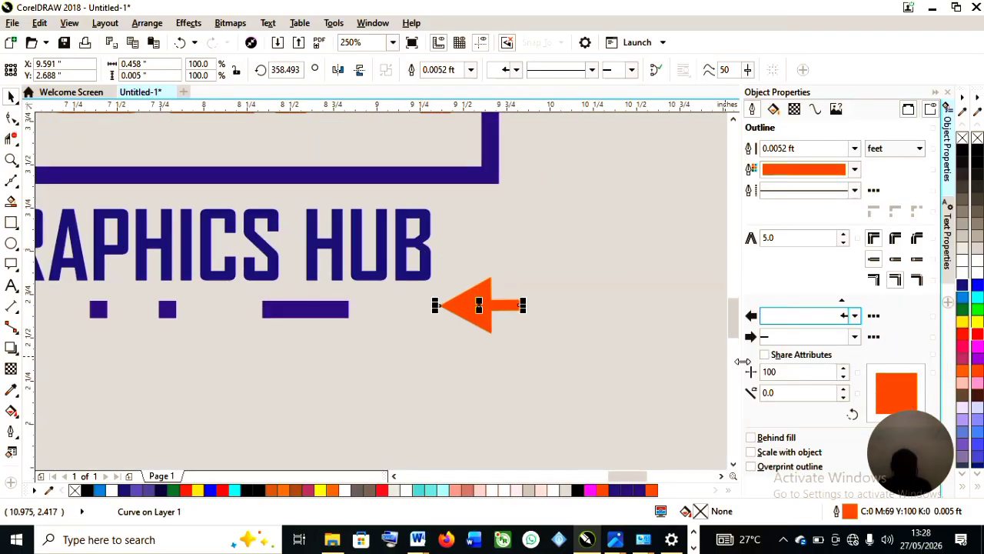
left_click(849, 317)
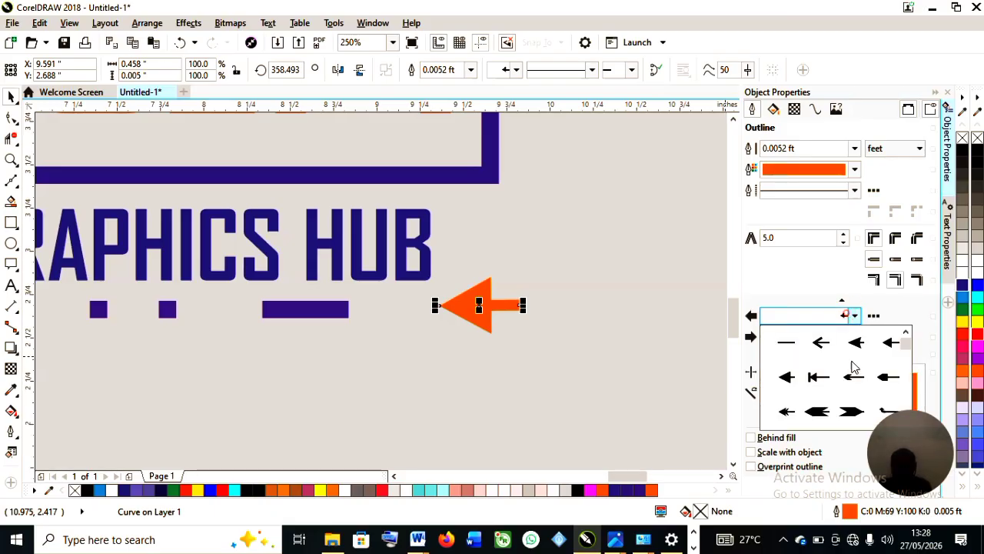
left_click(862, 378)
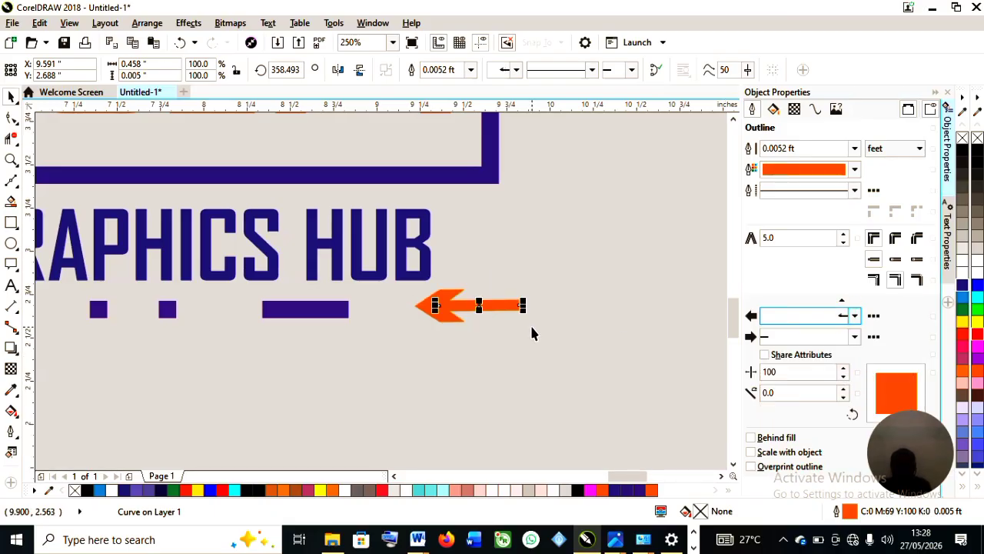
scroll(530, 323, "down", 1)
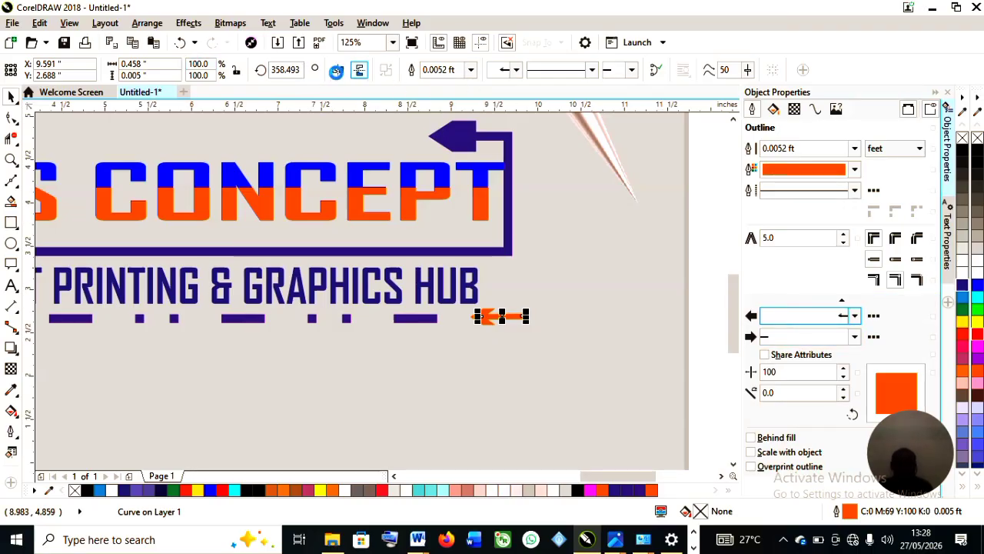
left_click(340, 70)
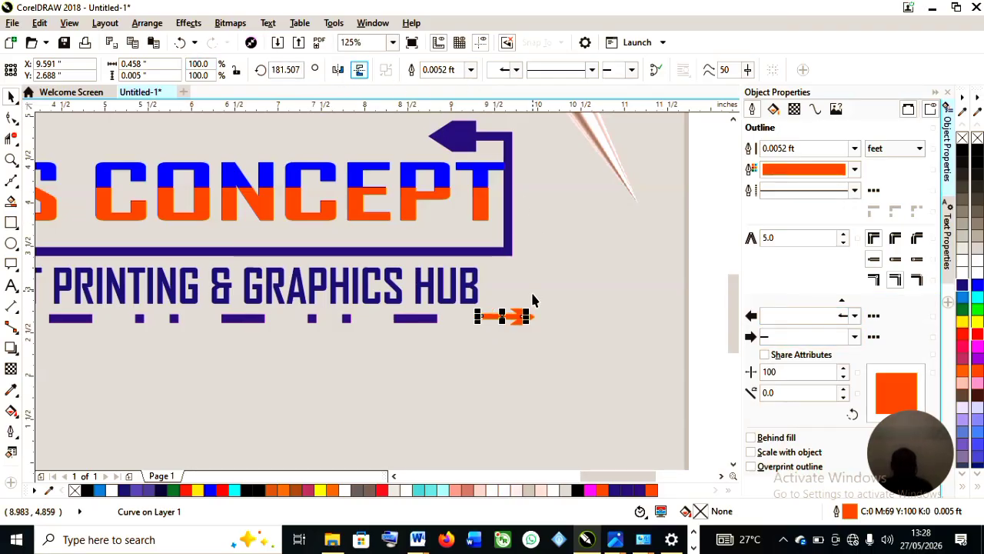
Mirror the short orange arrow at the underline's right end horizontally so it points left.
scroll(531, 290, "up", 1)
scroll(498, 322, "down", 1)
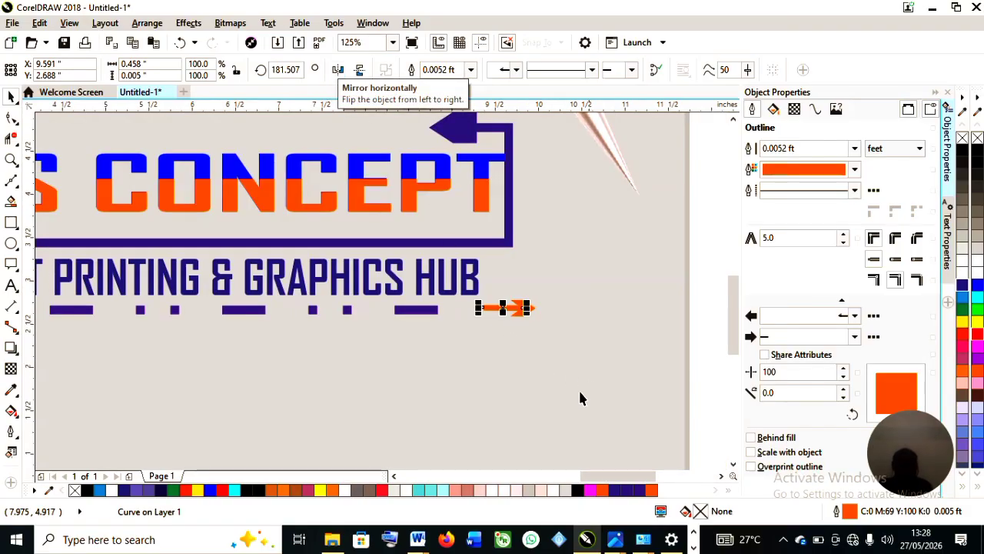
left_click_drag(615, 476, 598, 476)
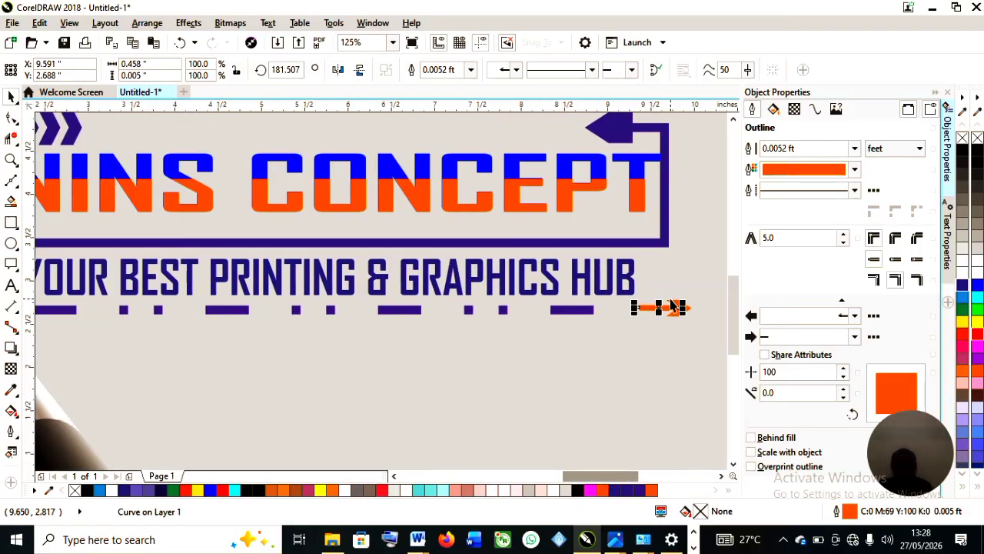
scroll(653, 306, "down", 1)
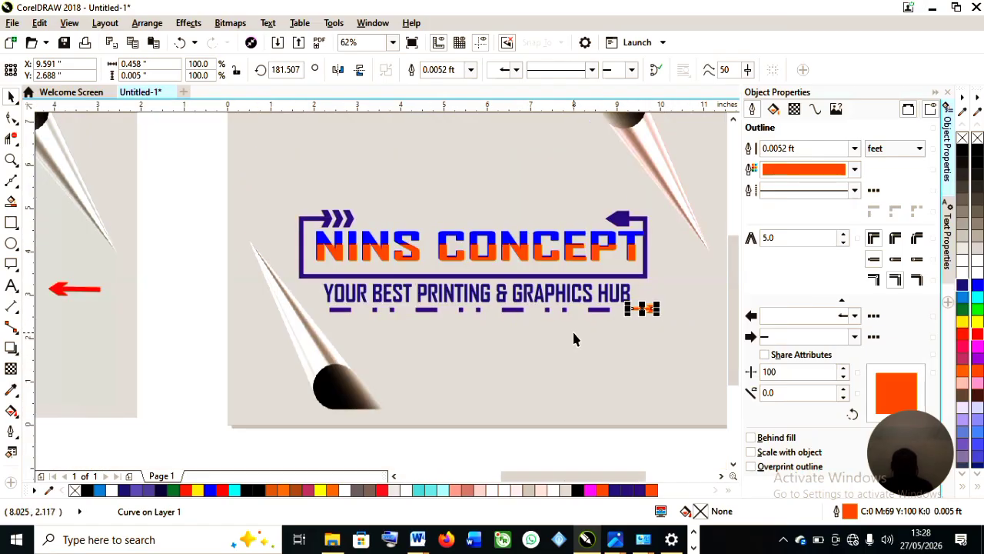
left_click(338, 70)
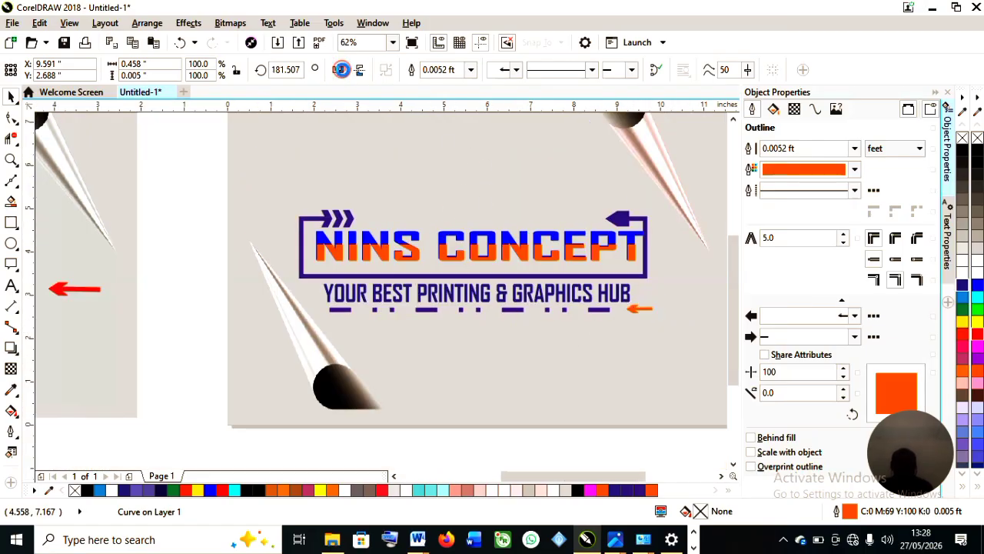
left_click(665, 453)
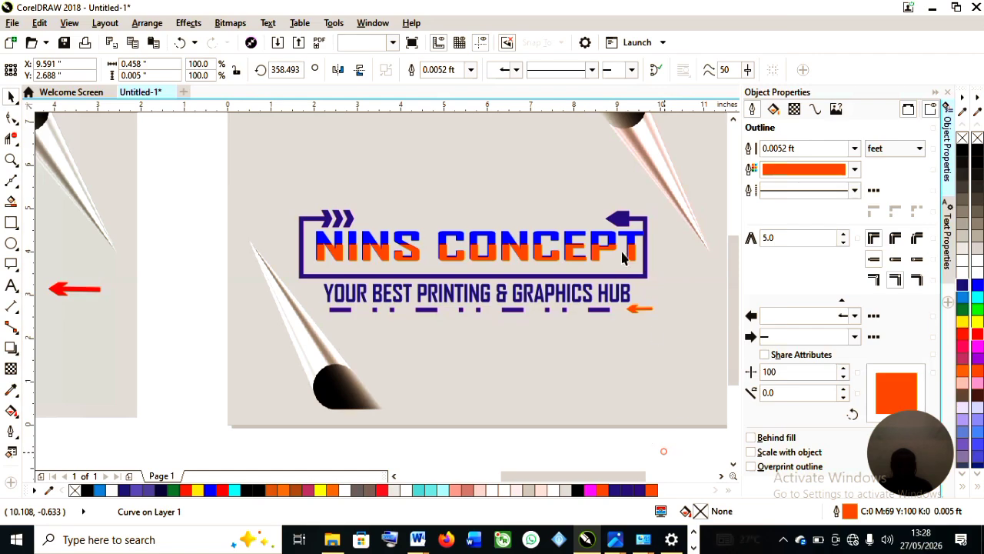
Place a copy of the orange arrow at the underline's left end and mirror it so it points right.
left_click(643, 310)
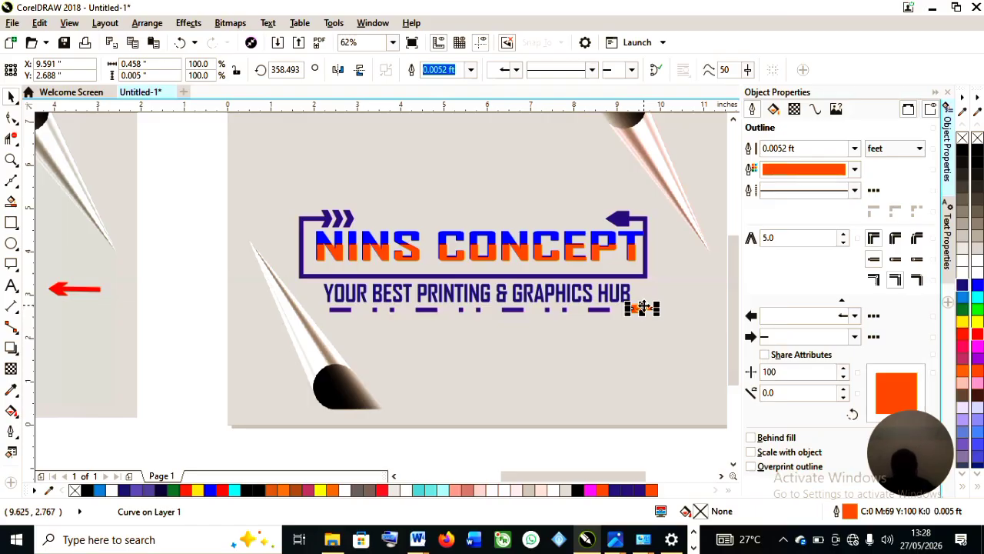
left_click_drag(643, 308, 321, 306)
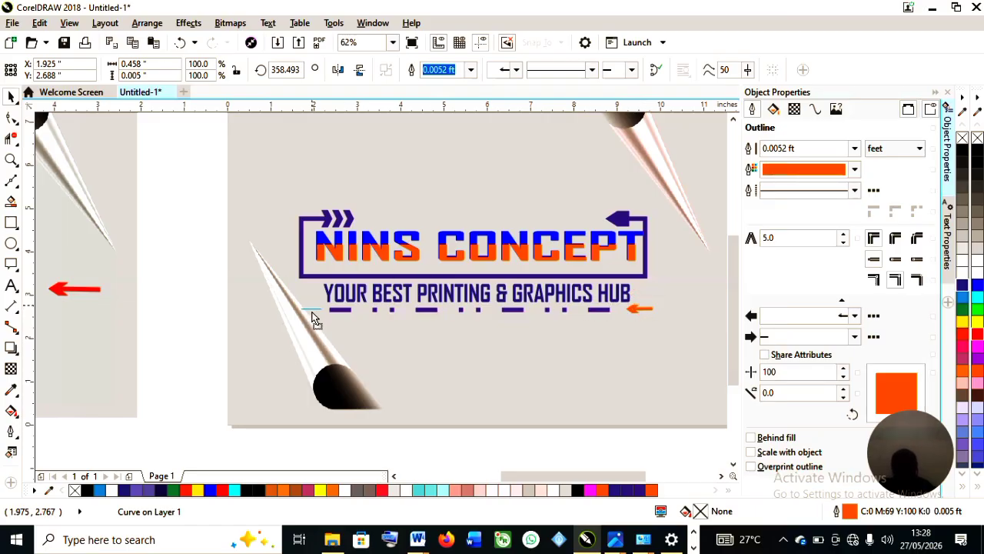
scroll(292, 308, "up", 2)
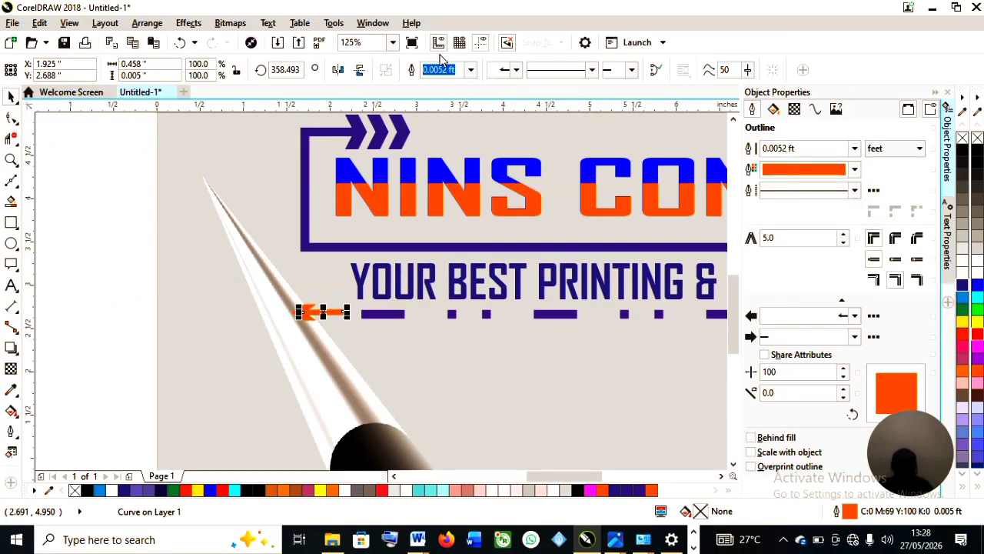
left_click(342, 72)
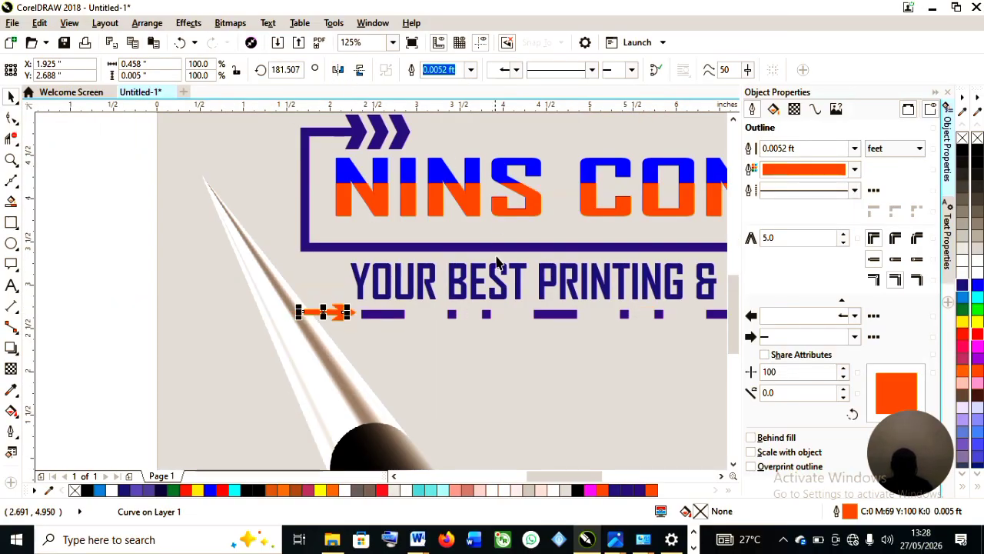
Scale the page-curl background bitmap up slightly to about 103.4% by its corners.
scroll(517, 246, "down", 2)
left_click(589, 352)
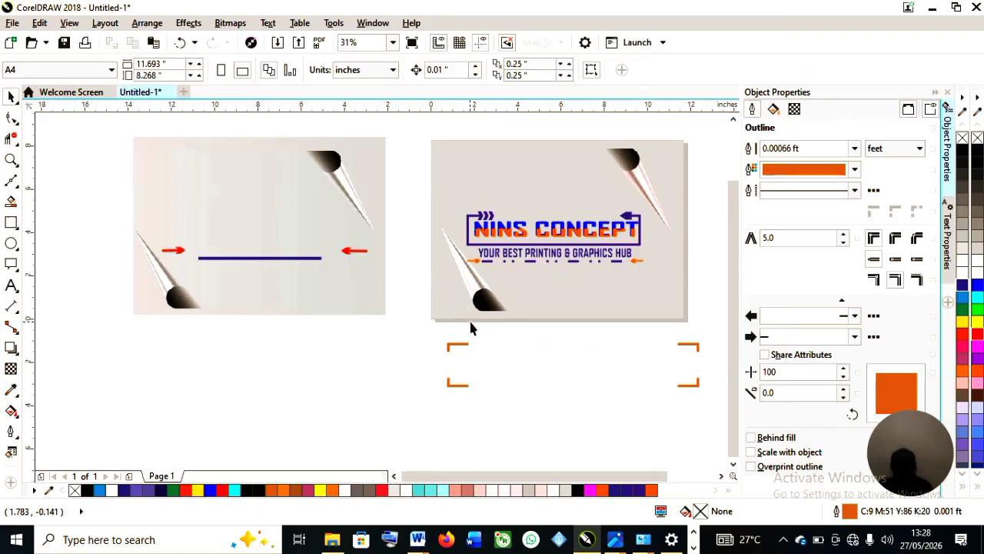
scroll(470, 322, "down", 1)
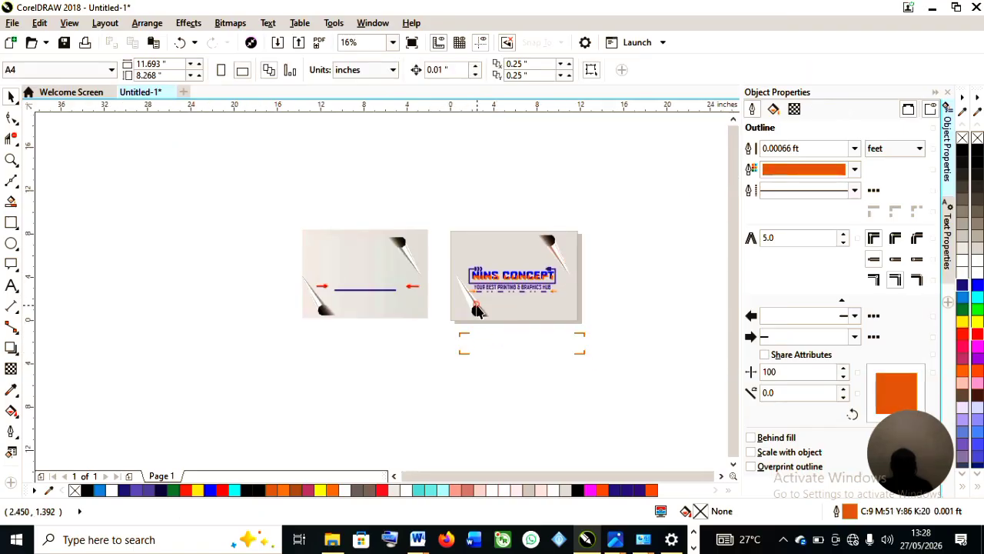
left_click(476, 306)
scroll(476, 306, "up", 1)
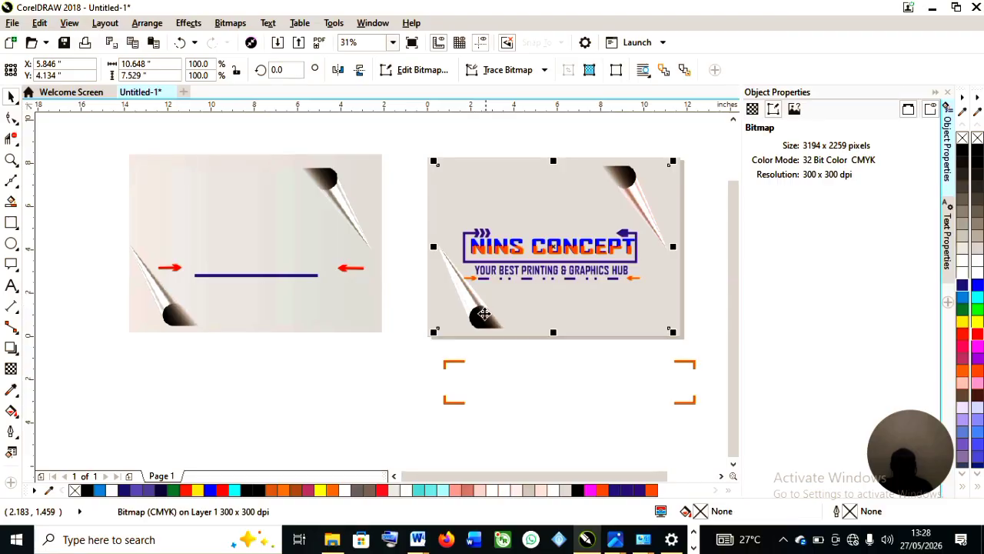
left_click_drag(435, 331, 431, 335)
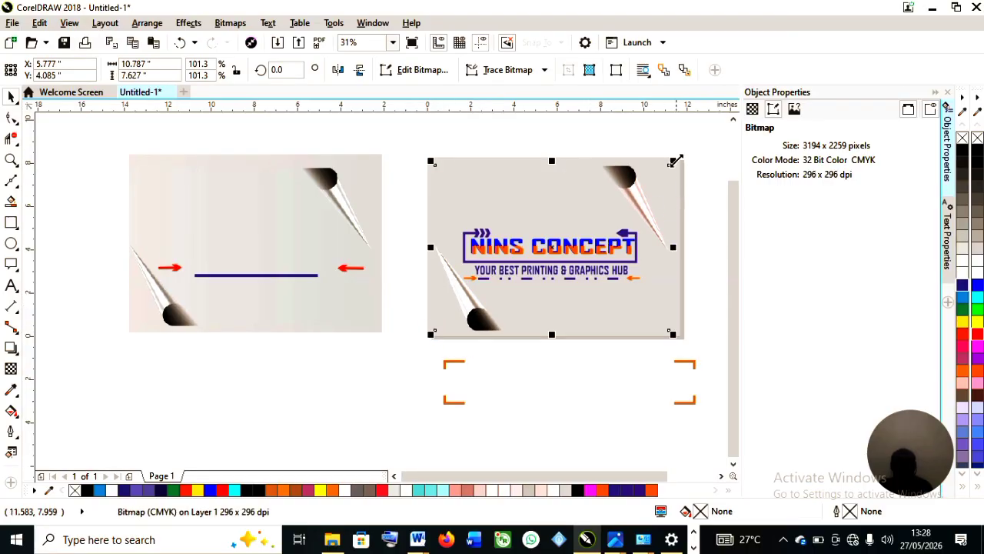
left_click_drag(676, 160, 683, 155)
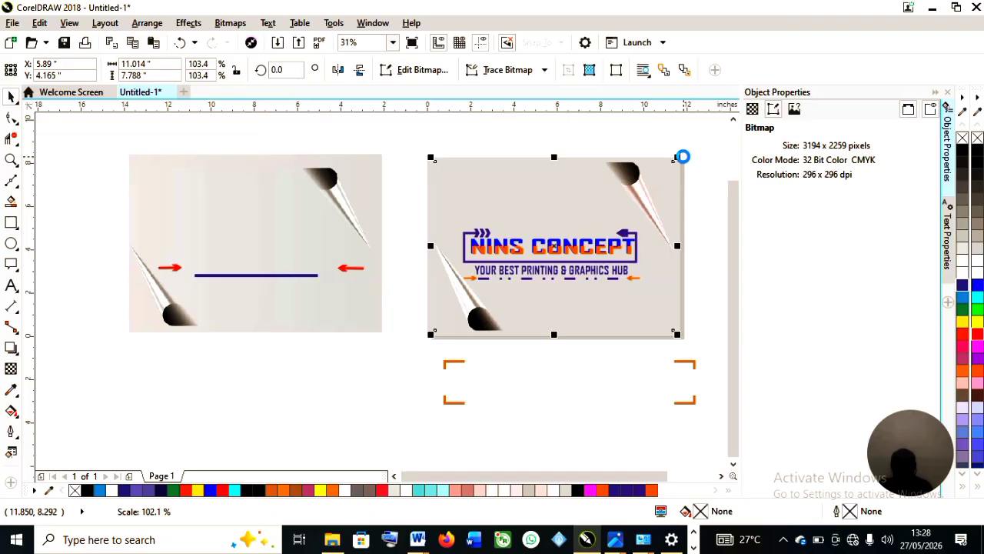
left_click(542, 370)
Review the tagline's arrows and the overall logo layout at different zoom levels.
scroll(560, 319, "up", 2)
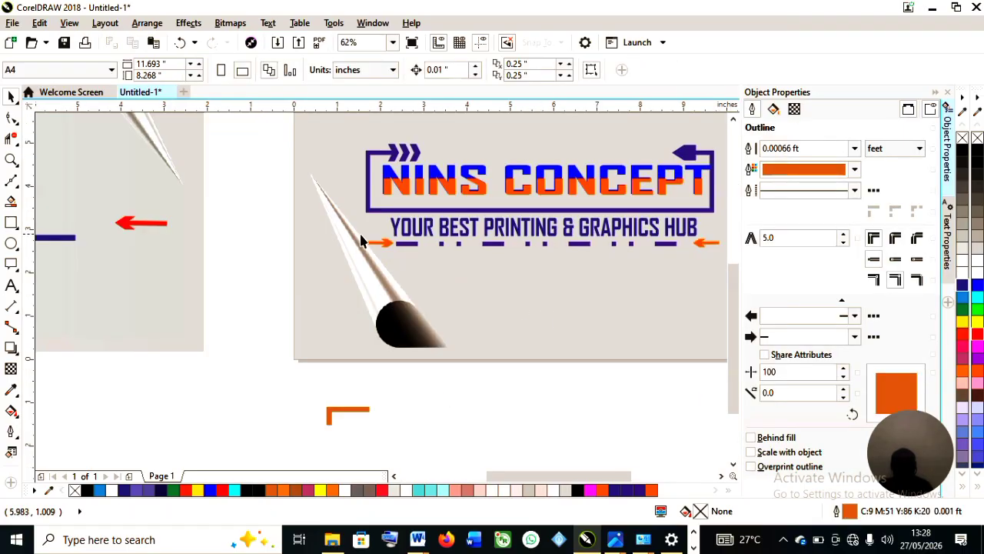
left_click(382, 246)
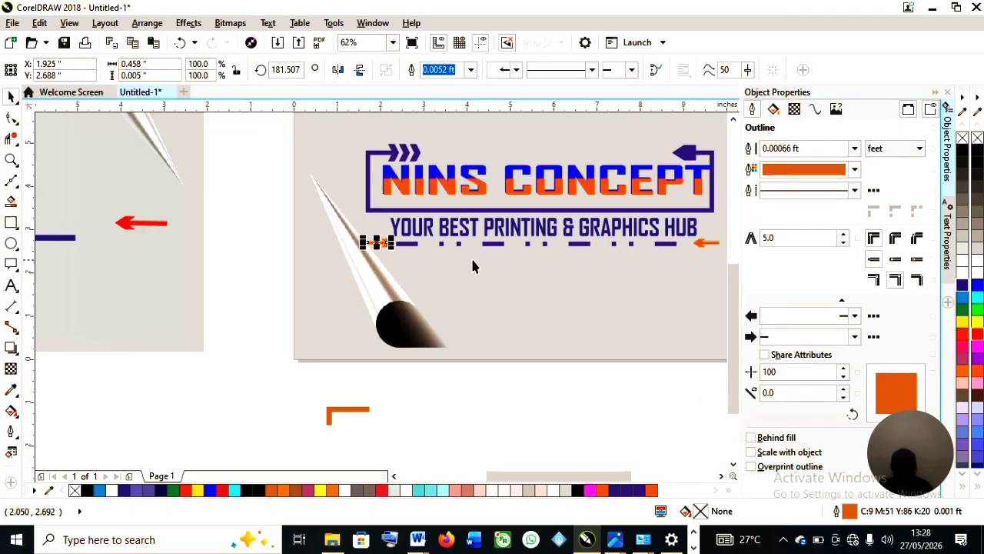
scroll(470, 256, "up", 4)
scroll(477, 255, "down", 4)
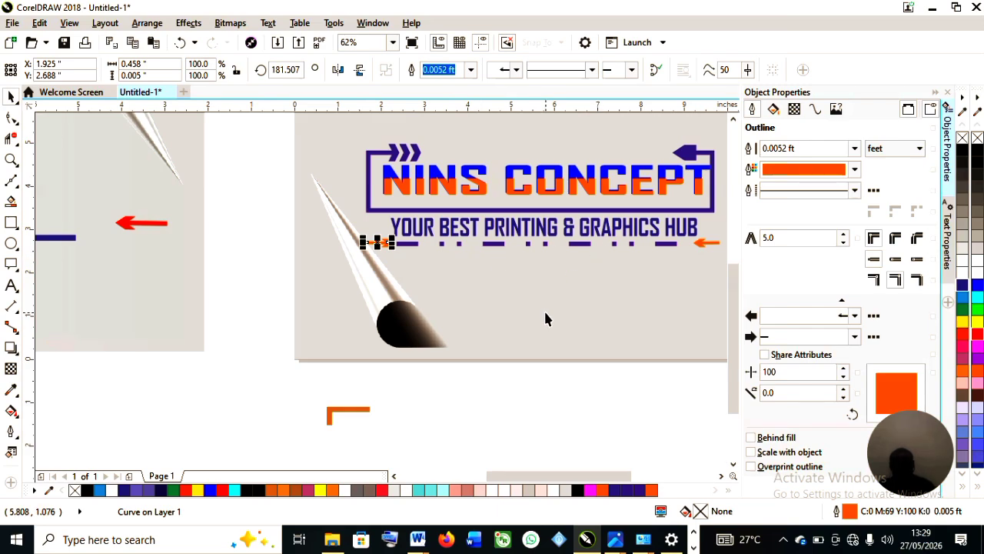
scroll(515, 354, "down", 2)
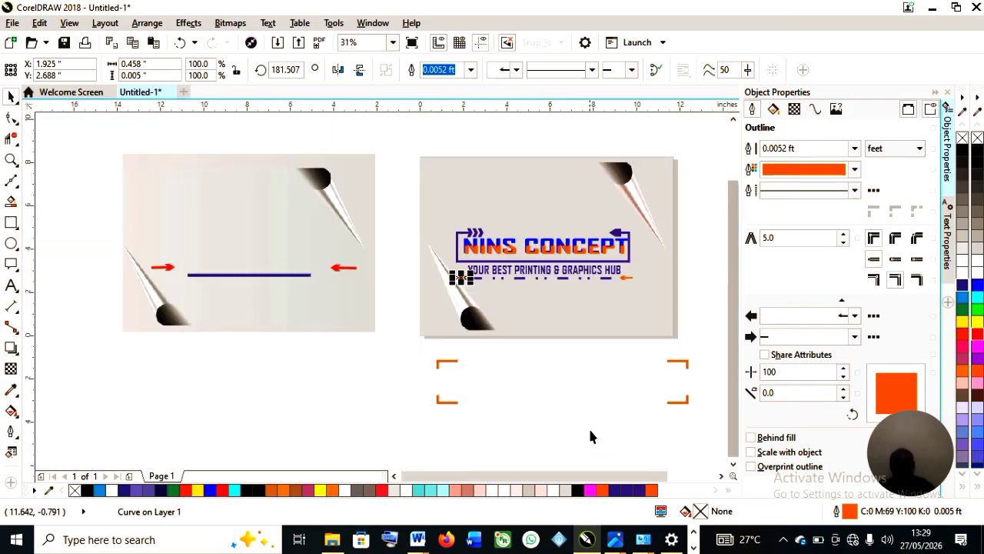
left_click_drag(608, 476, 619, 430)
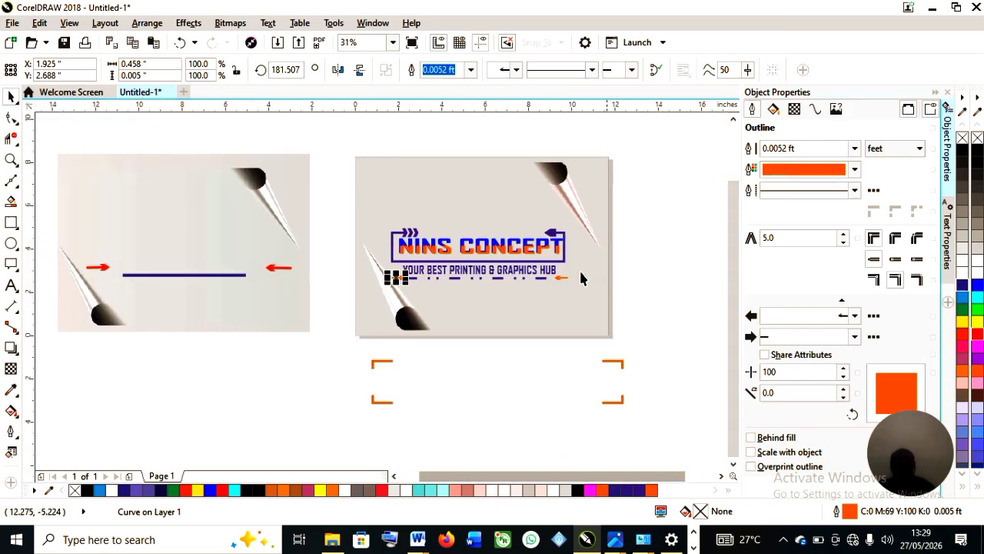
scroll(535, 309, "up", 3)
scroll(534, 308, "down", 2)
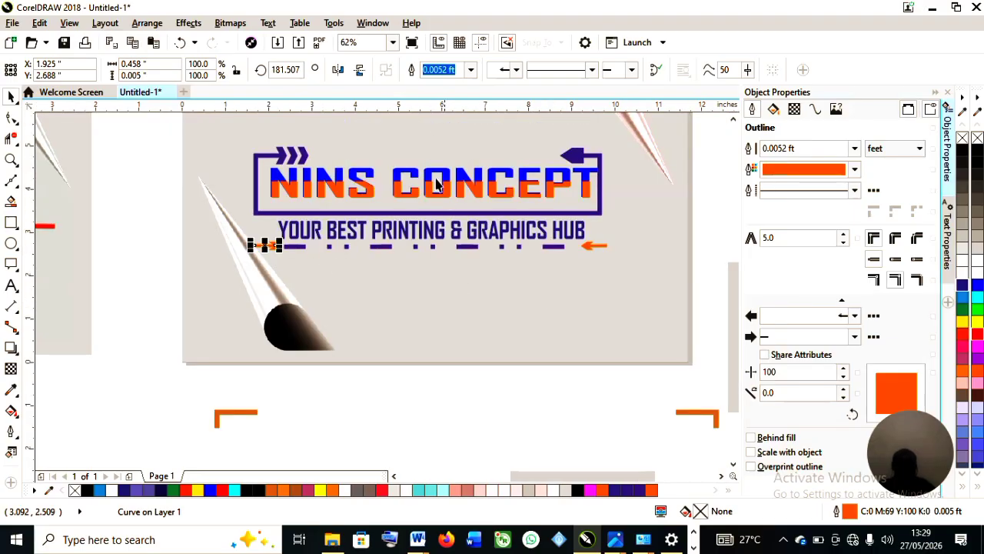
left_click_drag(734, 280, 740, 254)
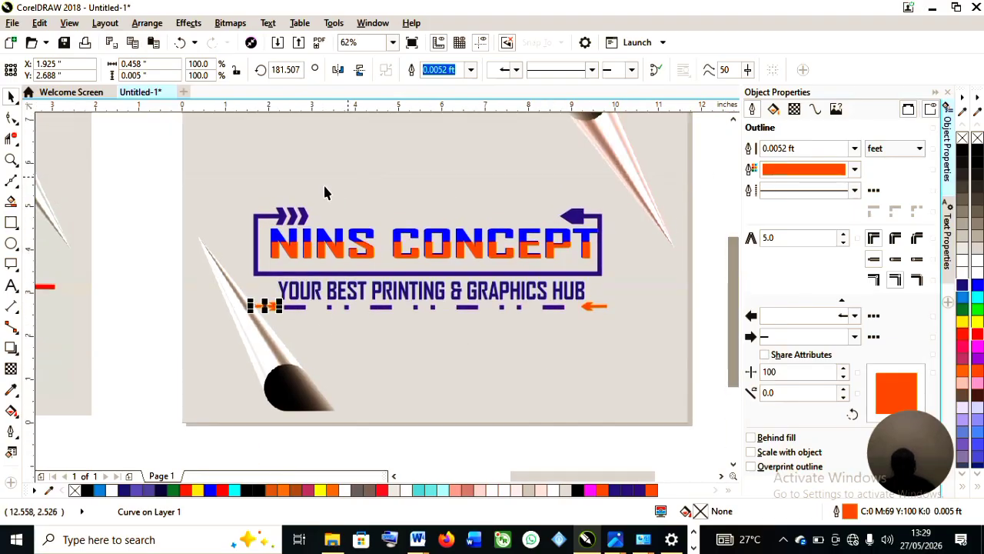
scroll(620, 169, "up", 2)
scroll(623, 178, "down", 2)
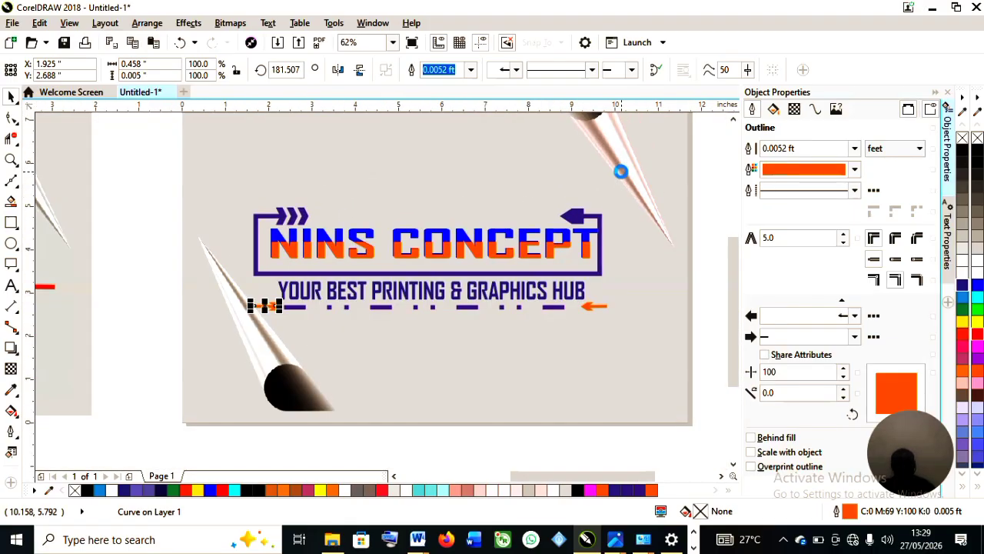
left_click_drag(733, 257, 731, 228)
scroll(450, 254, "down", 2)
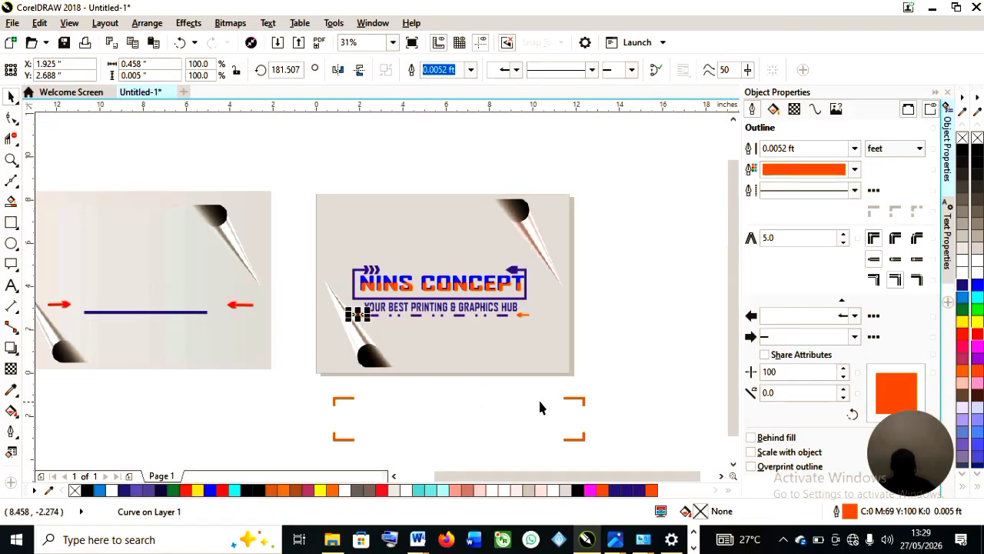